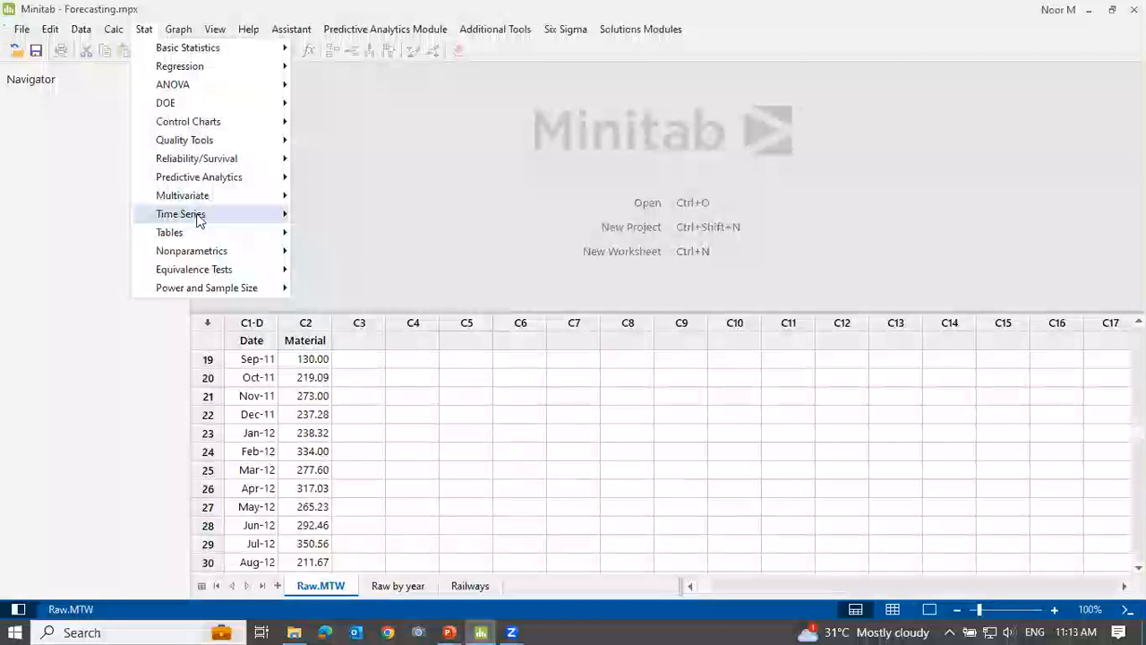
Step: Review the available Time Series Plot types and the Simple plot's settings, closing the dialogs without creating a graph
{"action": "left_click", "coordinate": [353, 218]}
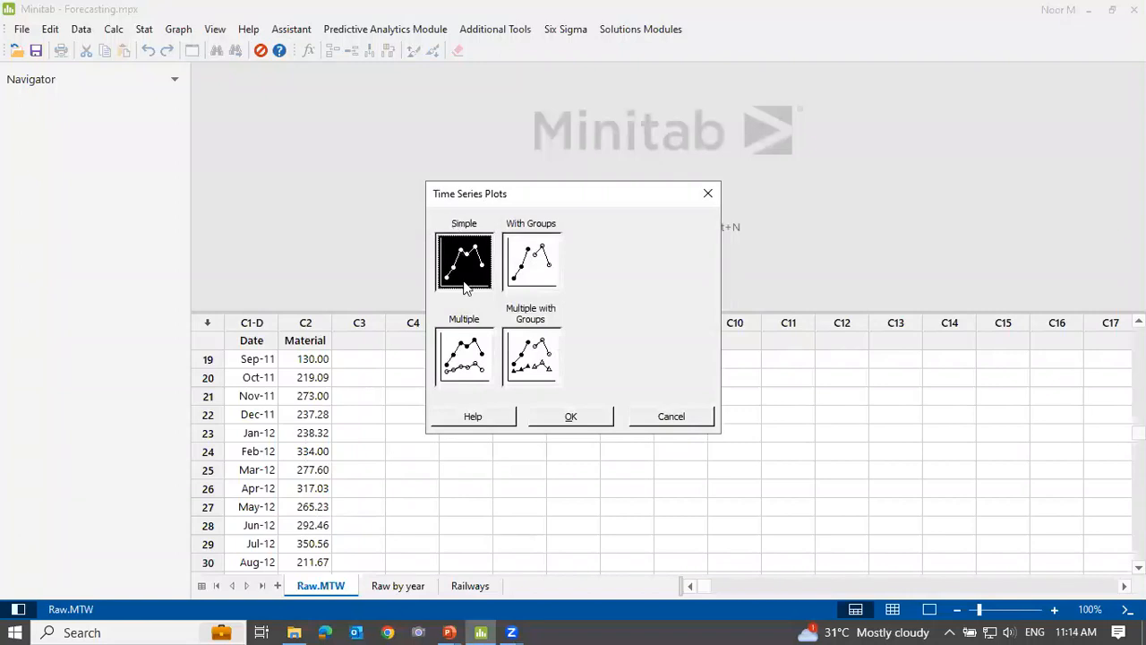
{"action": "left_click", "coordinate": [567, 418]}
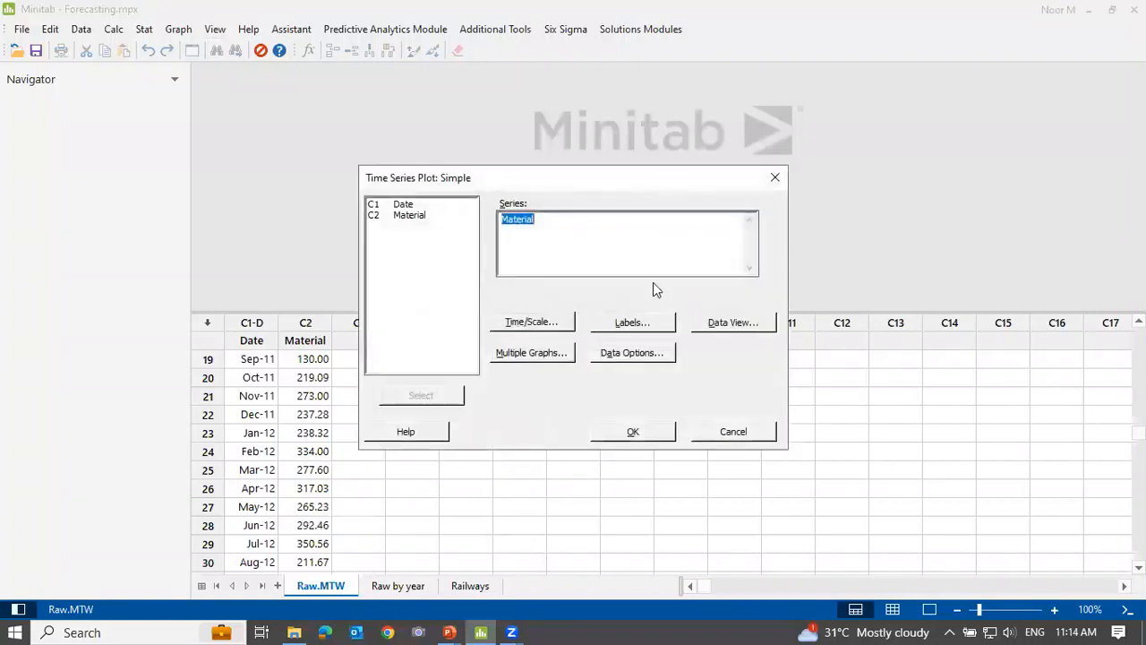
{"action": "left_click", "coordinate": [773, 178]}
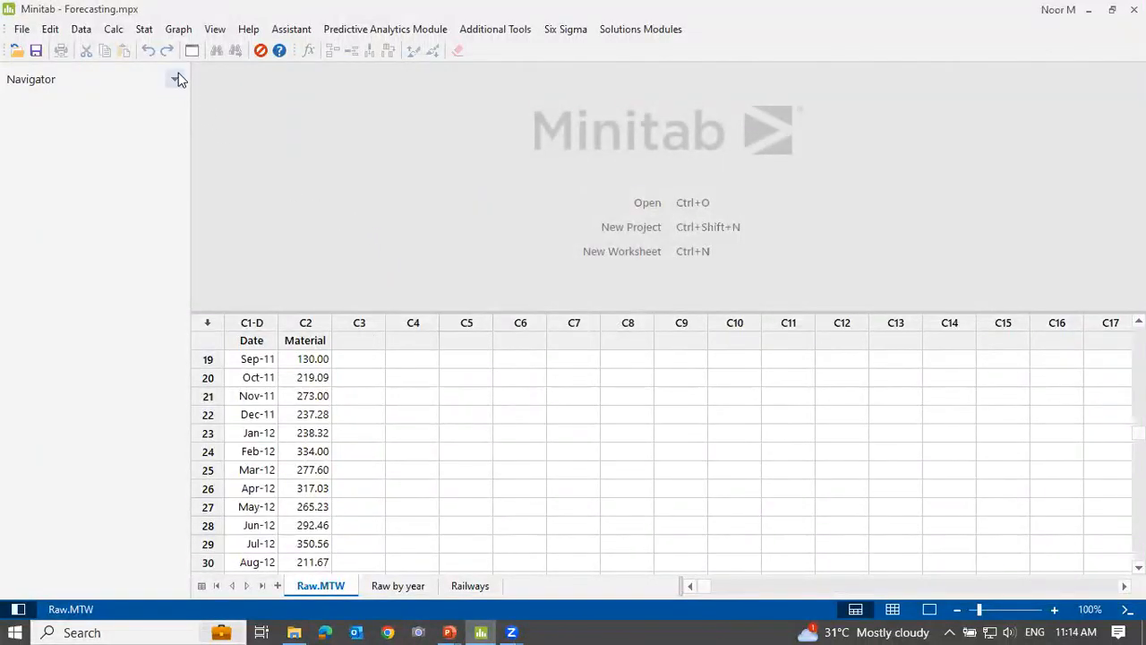
{"action": "left_click", "coordinate": [176, 31]}
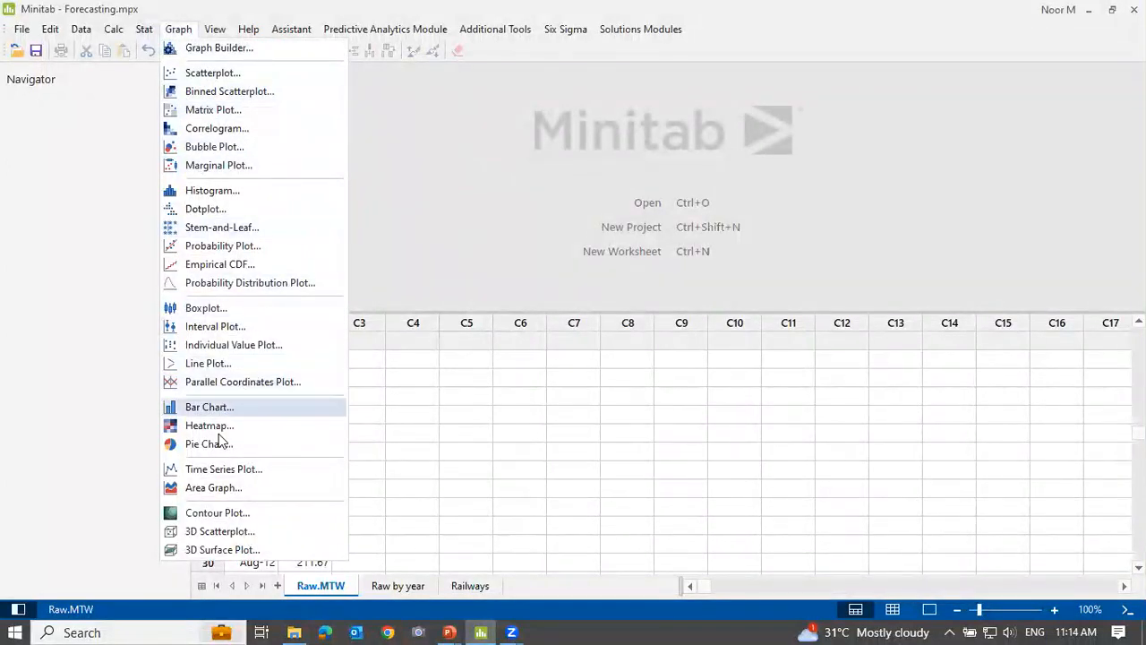
{"action": "left_click", "coordinate": [221, 475]}
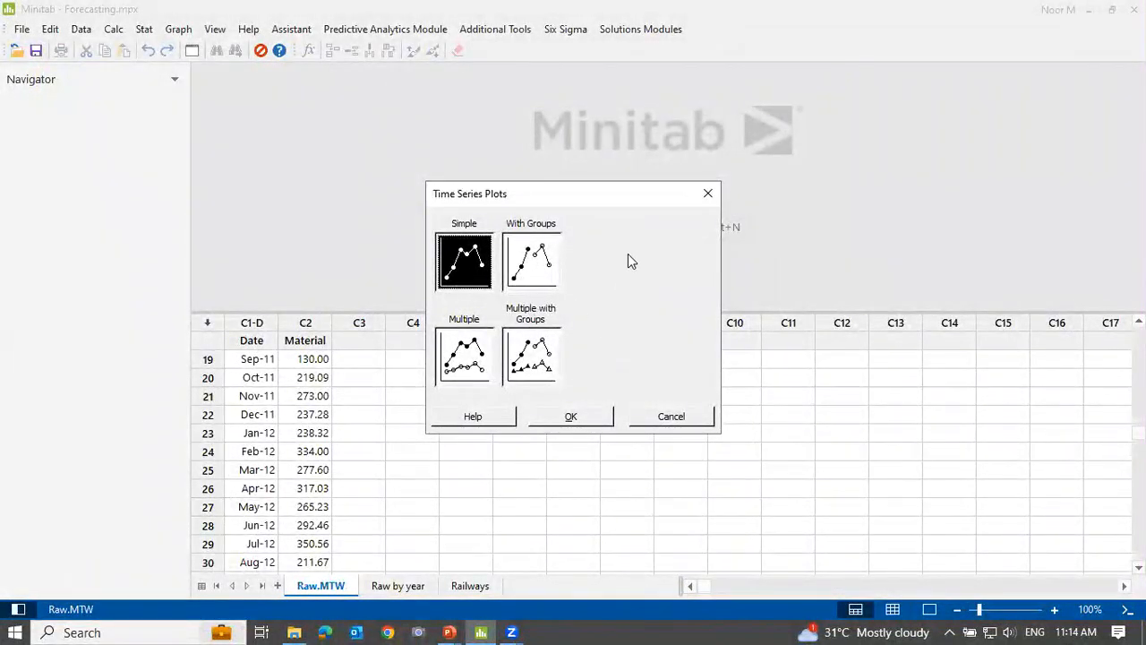
{"action": "left_click", "coordinate": [708, 193]}
{"action": "left_click", "coordinate": [144, 30]}
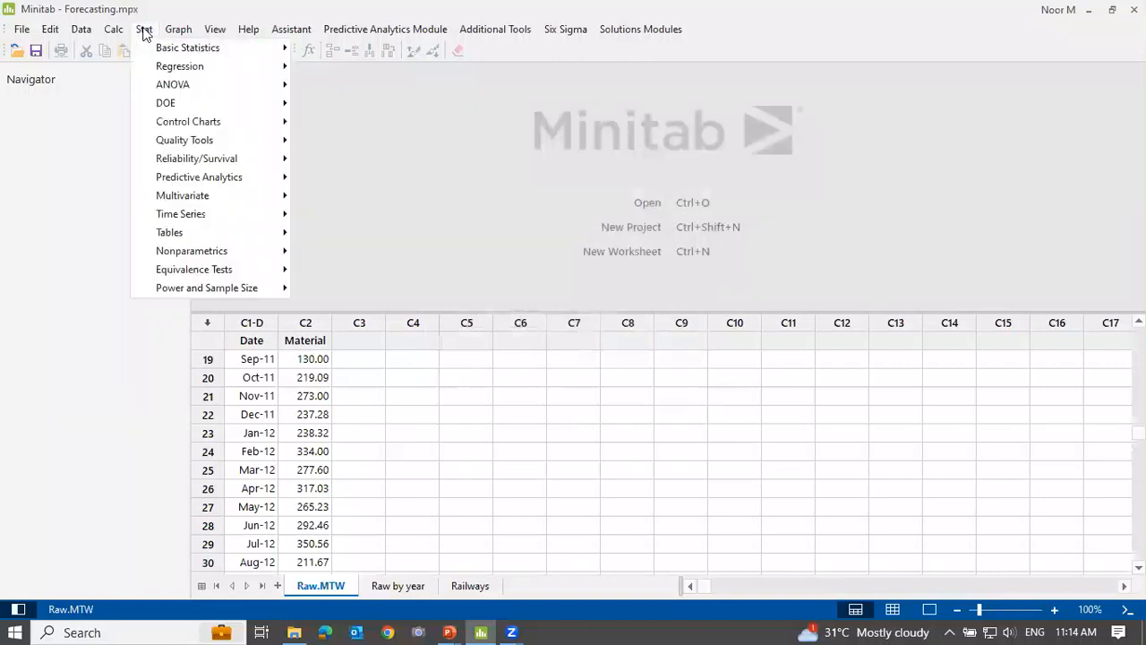
{"action": "mouse_move", "coordinate": [203, 218]}
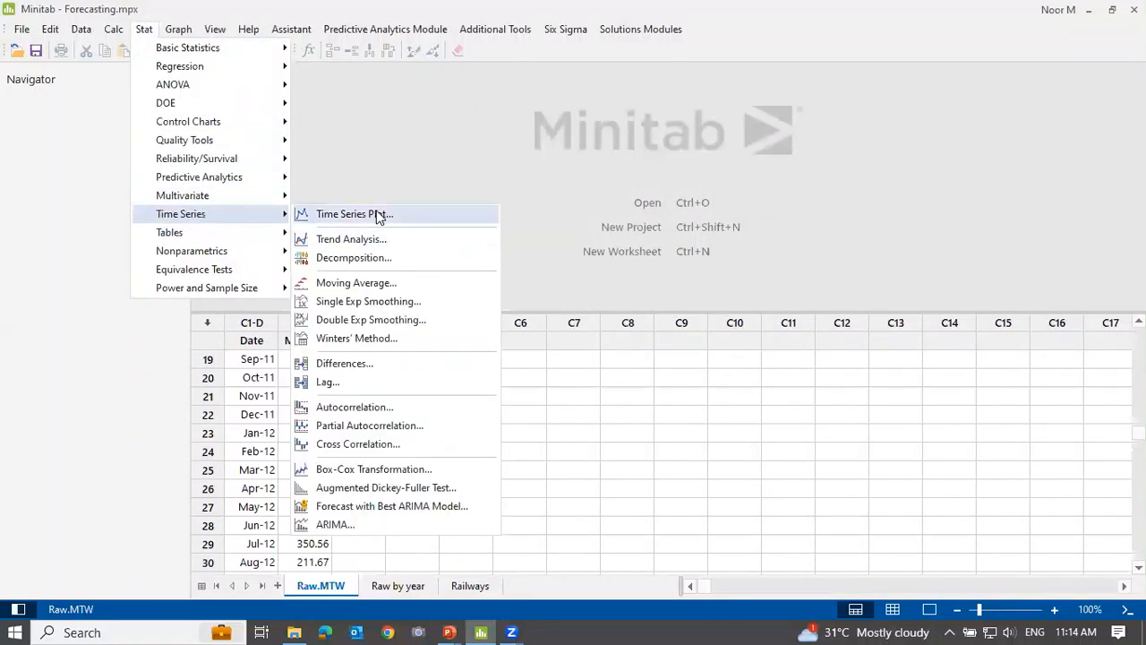
{"action": "mouse_move", "coordinate": [179, 29]}
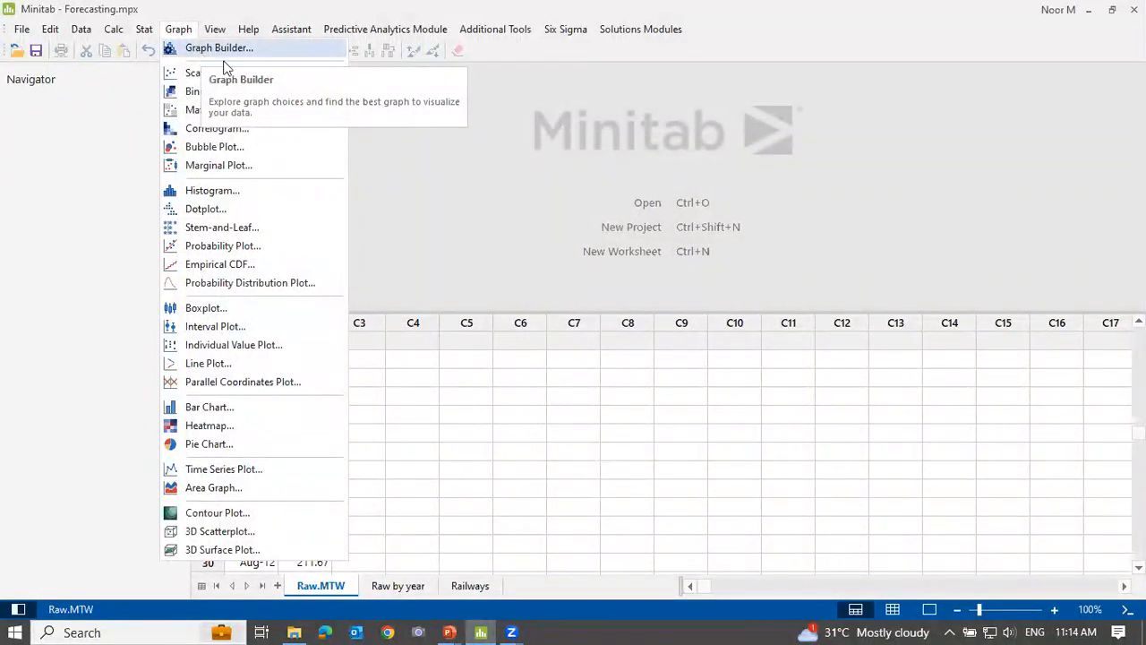
{"action": "left_click", "coordinate": [425, 178]}
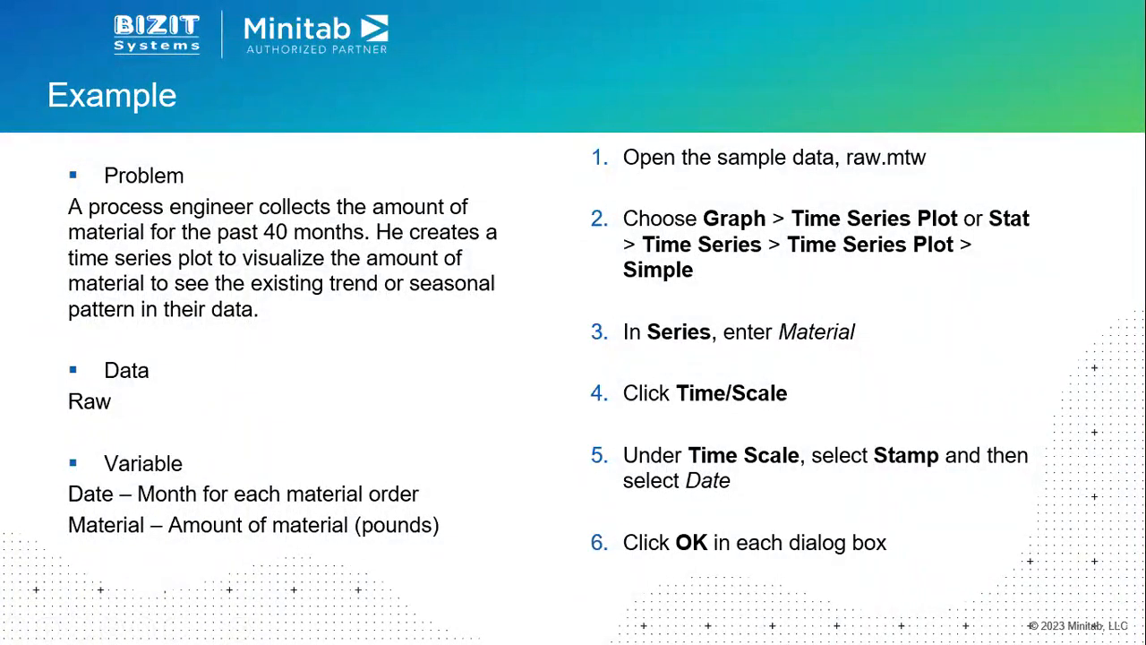
Step: Switch to Minitab and examine the Date and Material columns of Raw.MTW from the first row in worksheet-only view
{"action": "key", "text": "alt+Tab"}
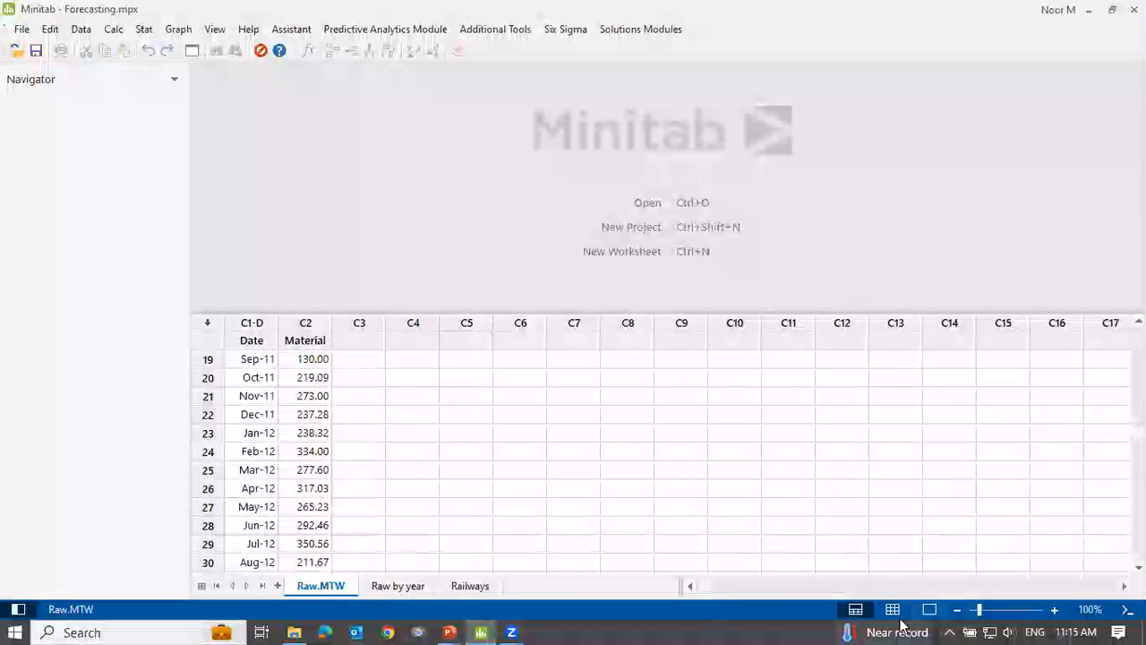
{"action": "left_click", "coordinate": [894, 613]}
{"action": "scroll", "coordinate": [494, 329], "scroll_direction": "up", "scroll_amount": 6}
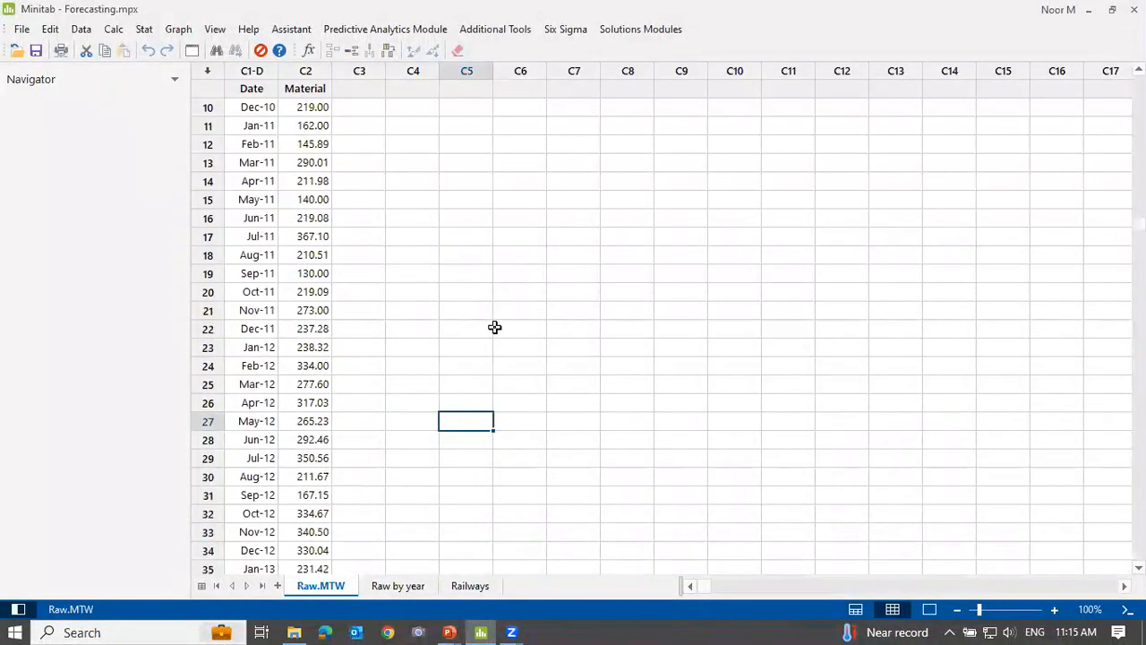
{"action": "scroll", "coordinate": [515, 266], "scroll_direction": "up", "scroll_amount": 4}
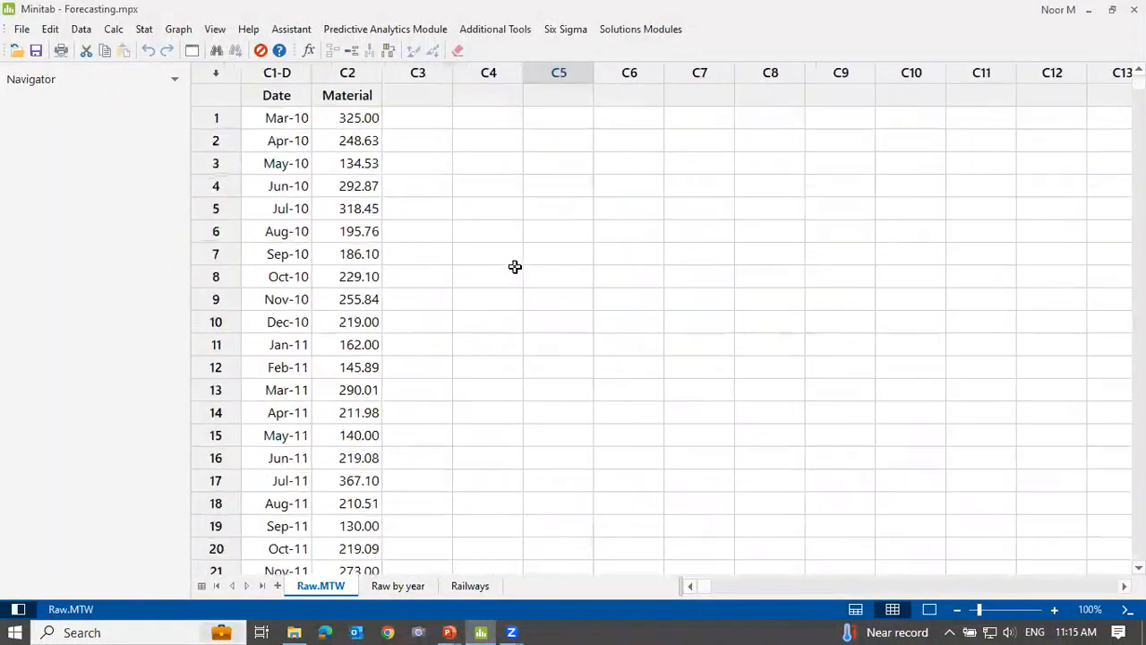
{"action": "left_click", "coordinate": [308, 73]}
{"action": "left_click", "coordinate": [377, 74]}
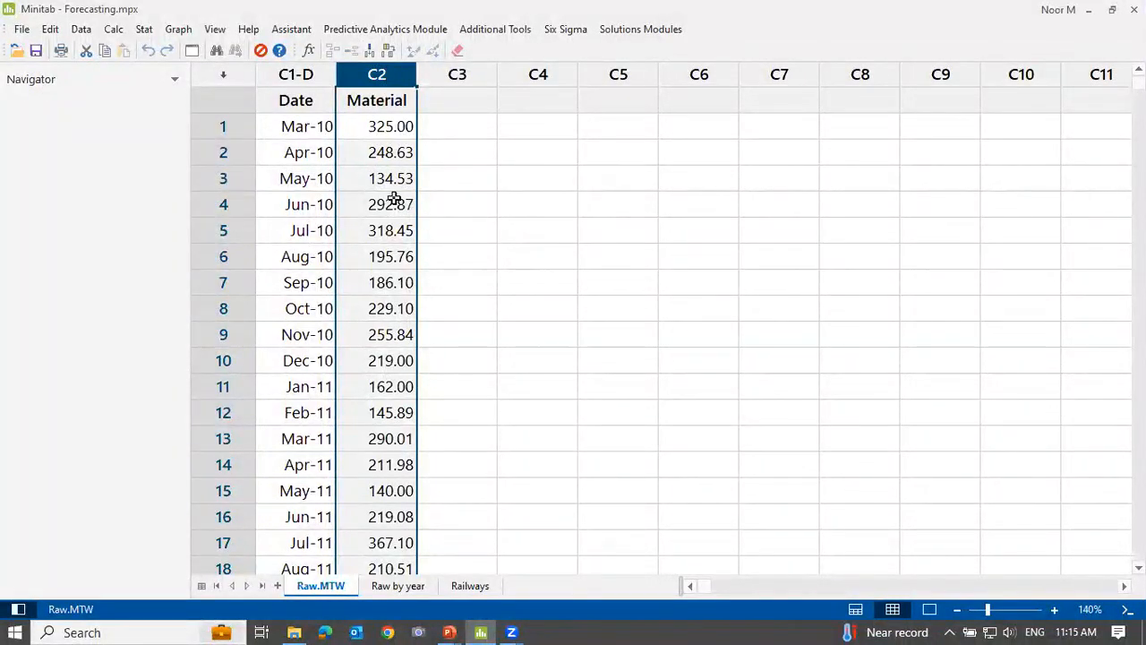
{"action": "left_click", "coordinate": [686, 300]}
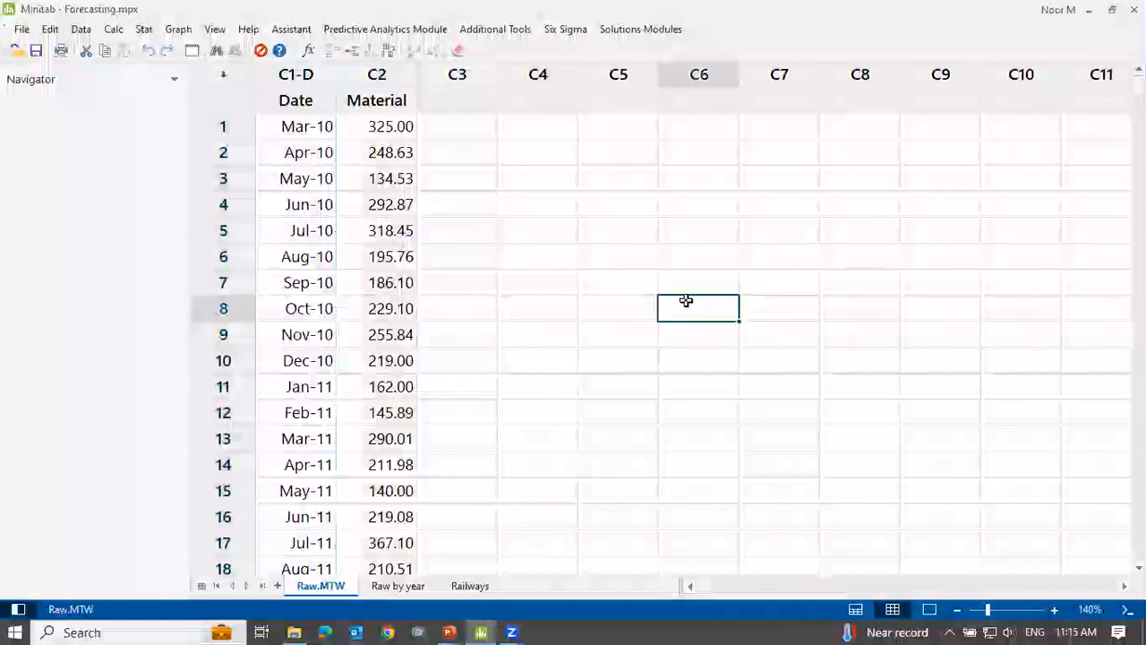
Step: Set up a Simple Time Series Plot with Material as the series
{"action": "left_click", "coordinate": [145, 30]}
{"action": "mouse_move", "coordinate": [211, 214]}
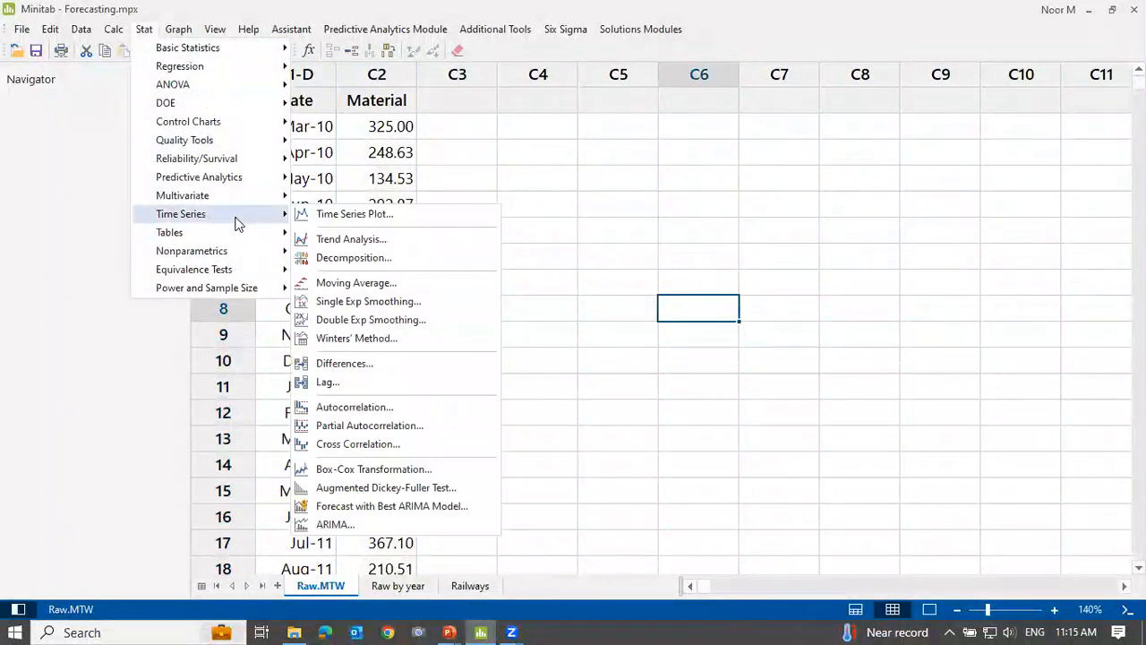
{"action": "left_click", "coordinate": [354, 214]}
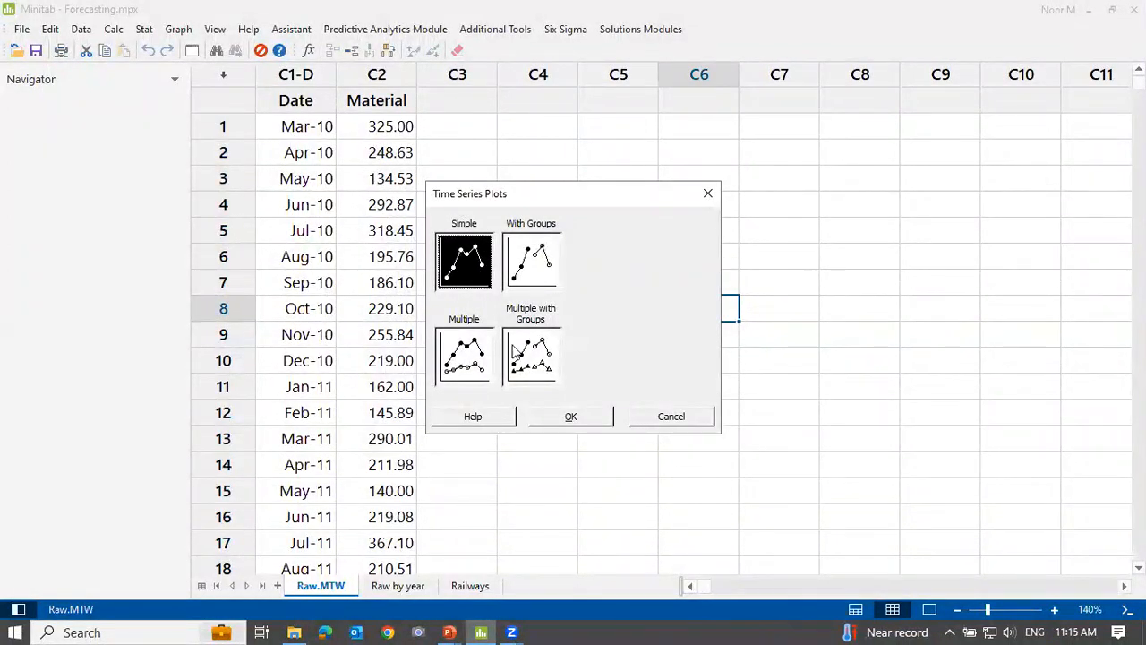
{"action": "left_click", "coordinate": [557, 419]}
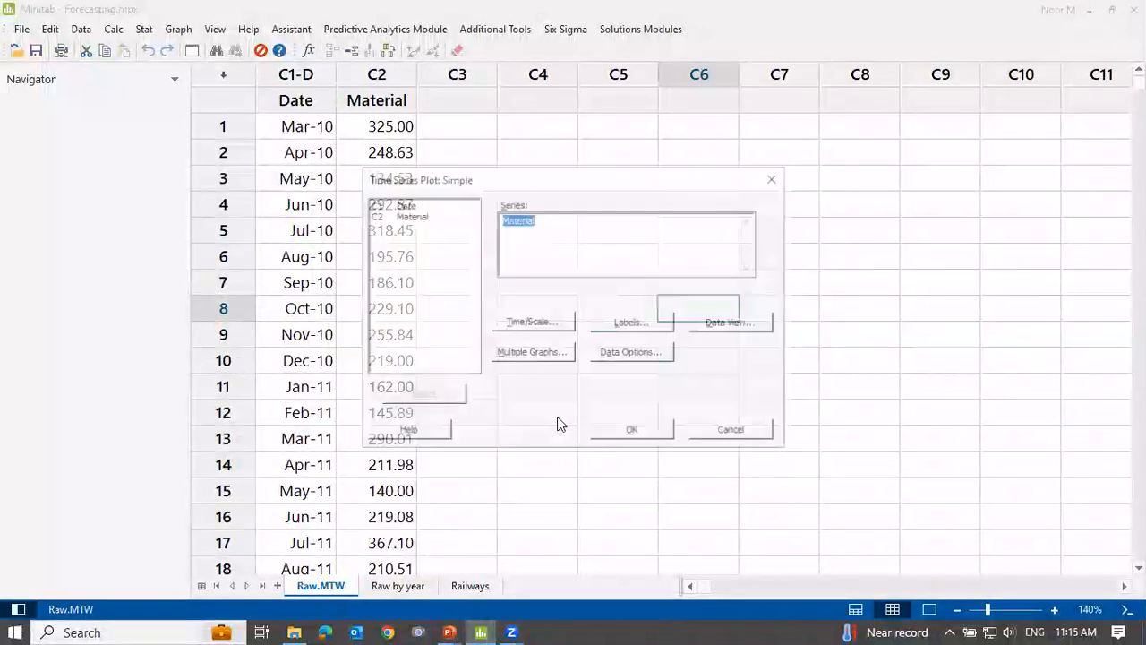
{"action": "key", "text": "BackSpace"}
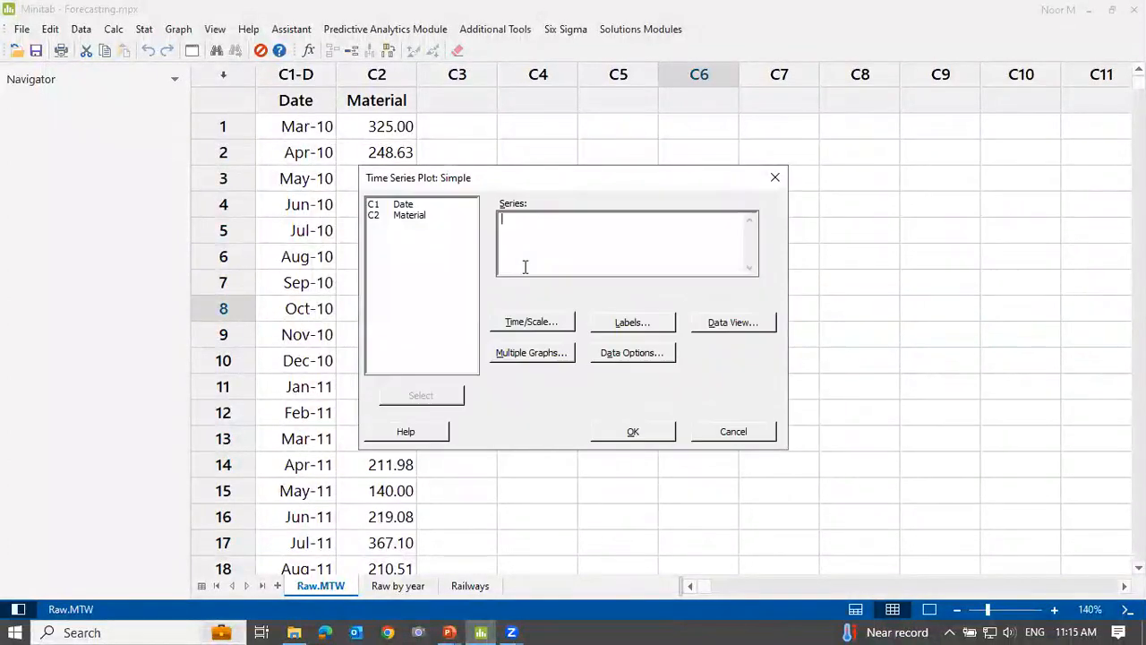
{"action": "double_click", "coordinate": [408, 216]}
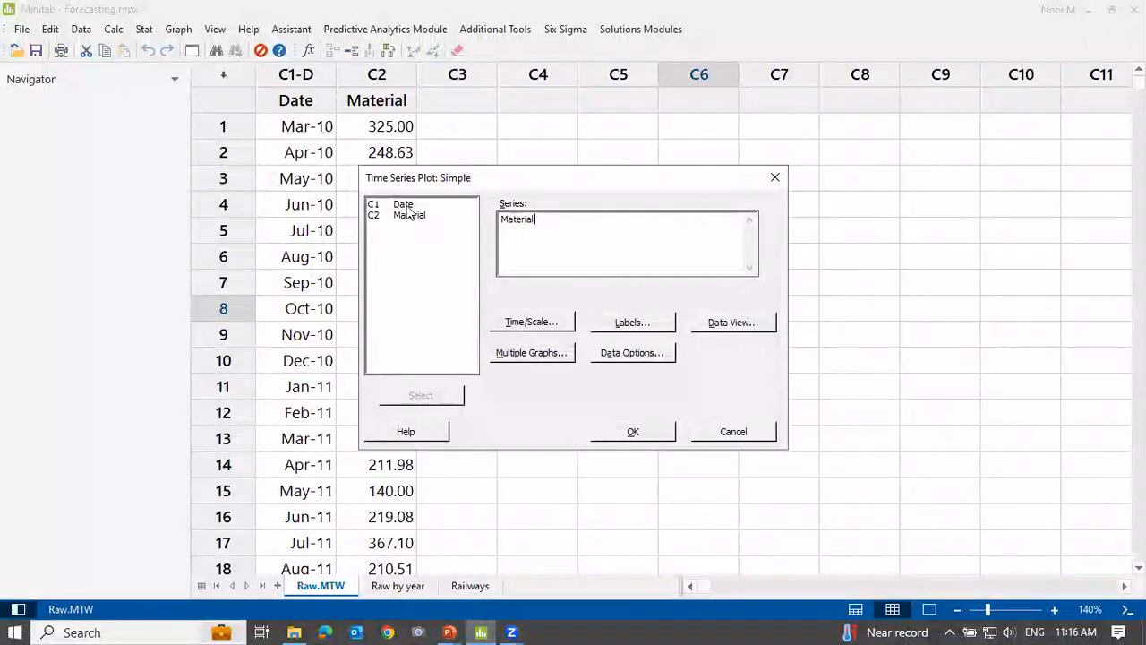
Step: Set the time scale to Stamp with Date as the stamp column, create the plot and show only the output
{"action": "left_click", "coordinate": [544, 324]}
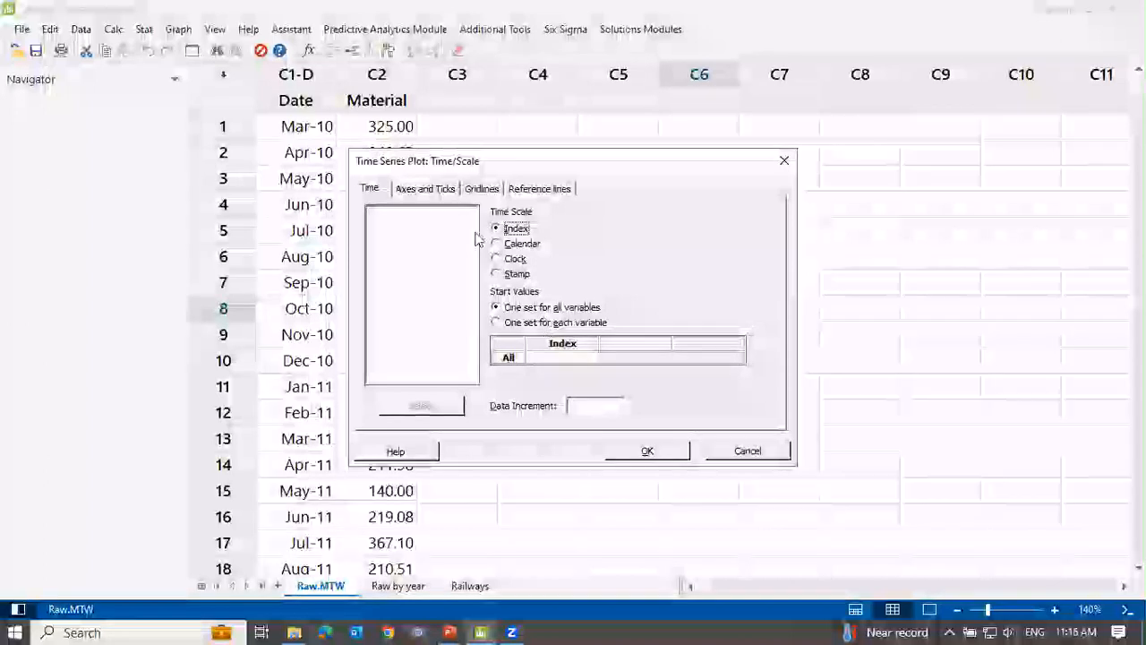
{"action": "left_click", "coordinate": [505, 275]}
{"action": "left_click", "coordinate": [527, 309]}
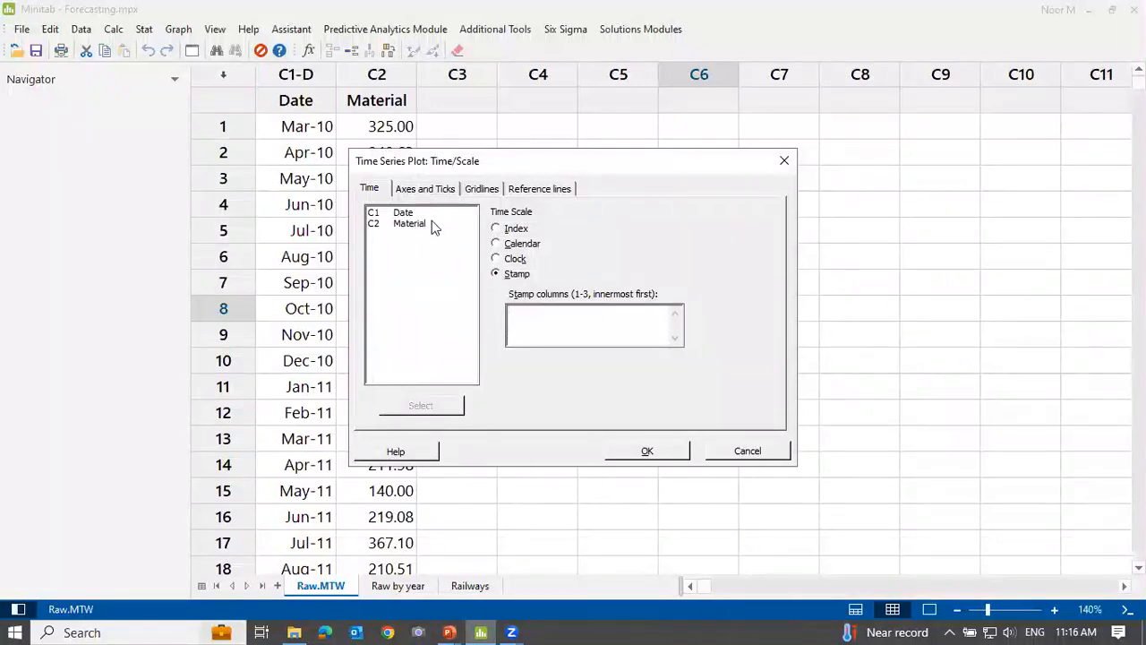
{"action": "double_click", "coordinate": [401, 215]}
{"action": "left_click", "coordinate": [646, 453]}
{"action": "left_click", "coordinate": [656, 433]}
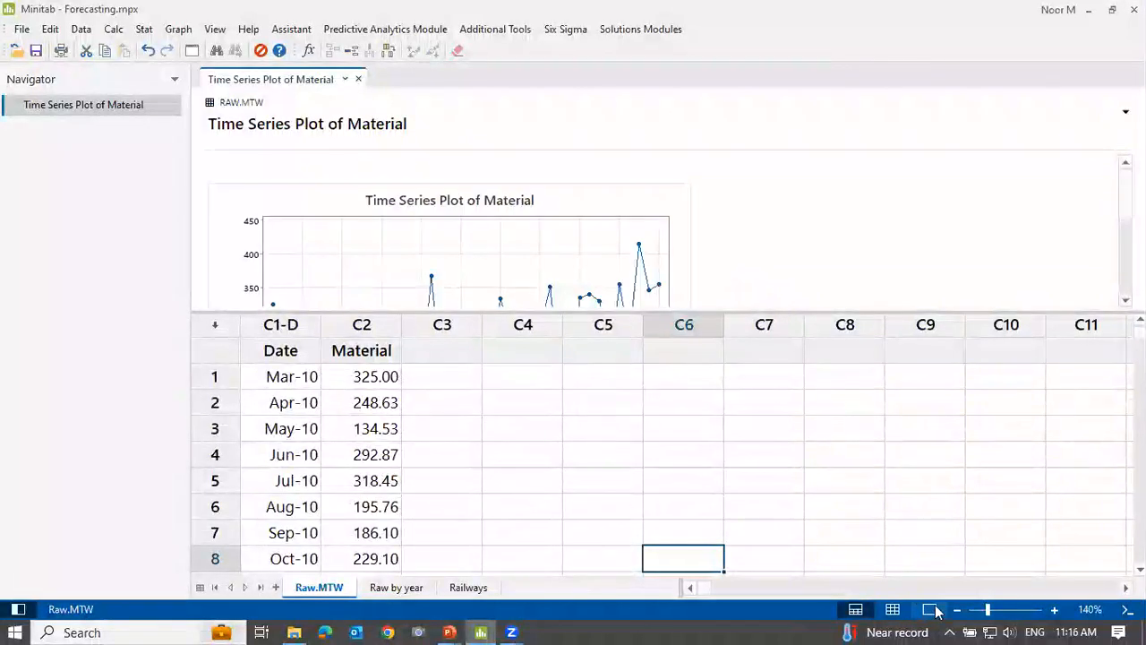
{"action": "left_click", "coordinate": [930, 609]}
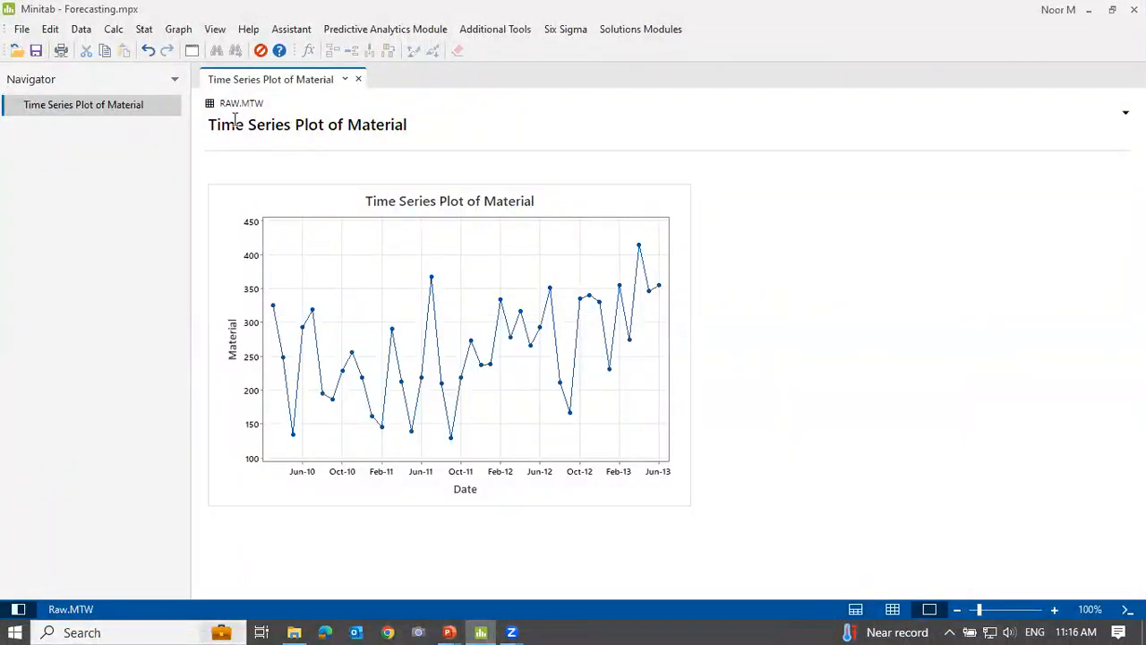
Step: Examine the Calendar, Clock and Stamp time scale options for a Simple Time Series Plot of Material, and cancel the dialogs
{"action": "left_click", "coordinate": [148, 29]}
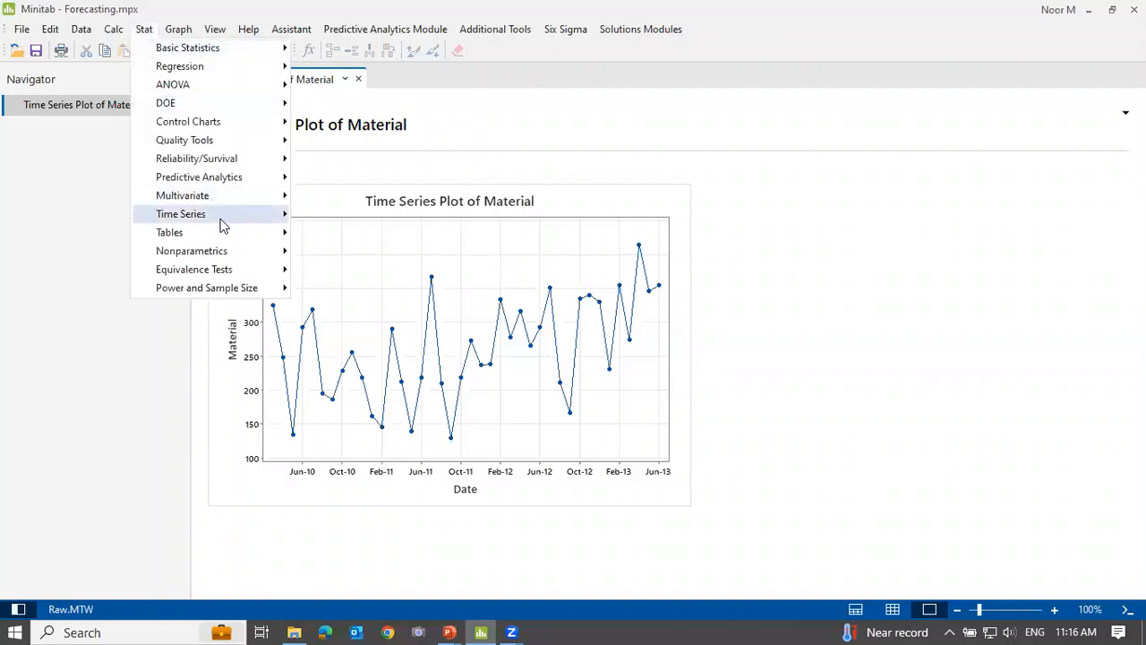
{"action": "mouse_move", "coordinate": [262, 224]}
{"action": "left_click", "coordinate": [336, 218]}
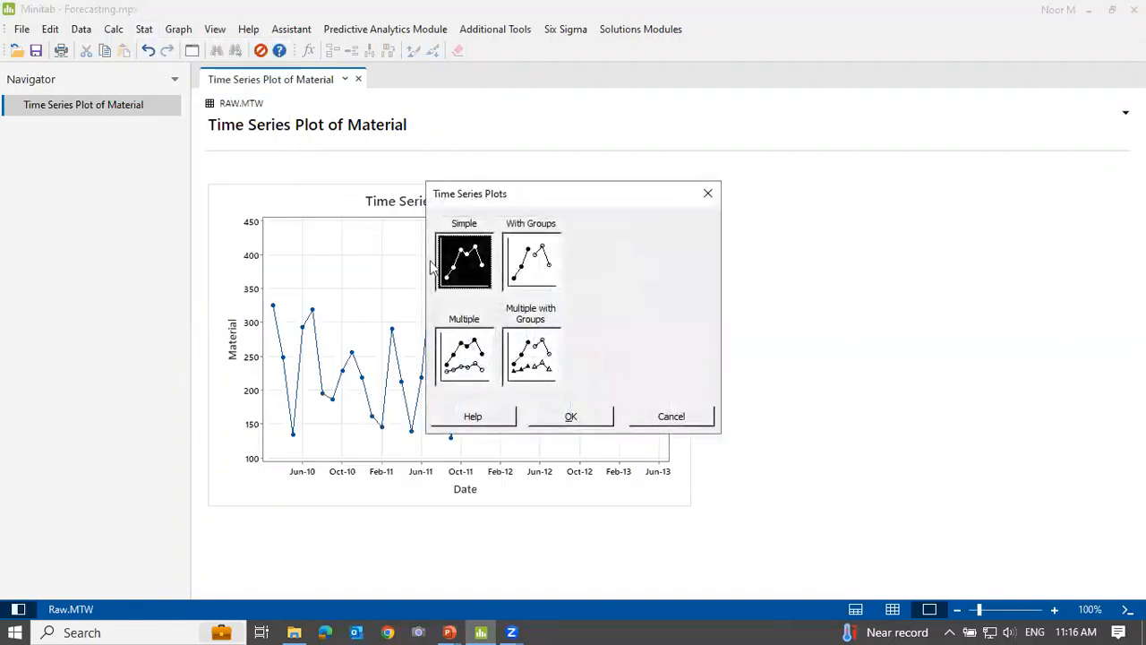
{"action": "left_click", "coordinate": [571, 418]}
{"action": "left_click", "coordinate": [555, 223]}
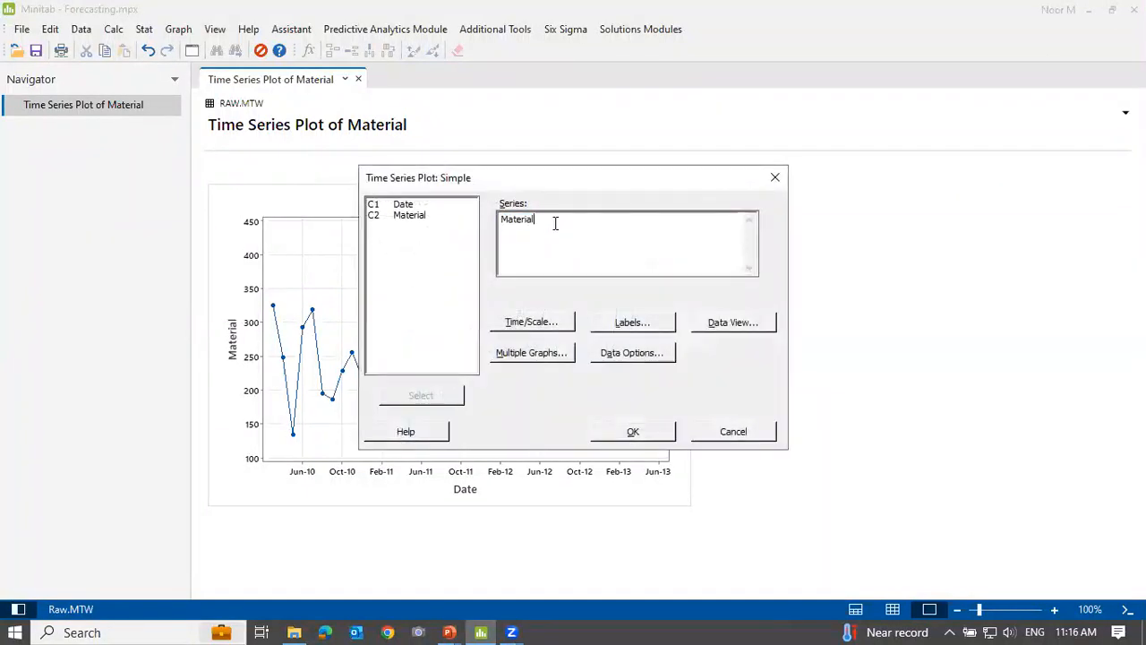
{"action": "left_click", "coordinate": [549, 326]}
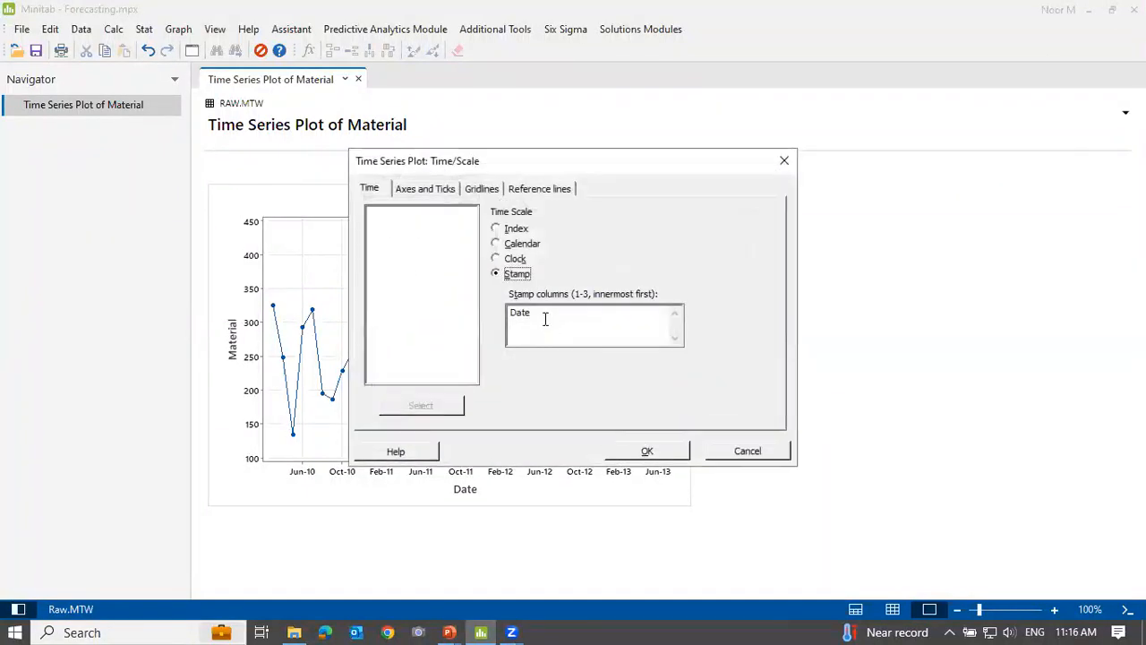
{"action": "left_click", "coordinate": [507, 246]}
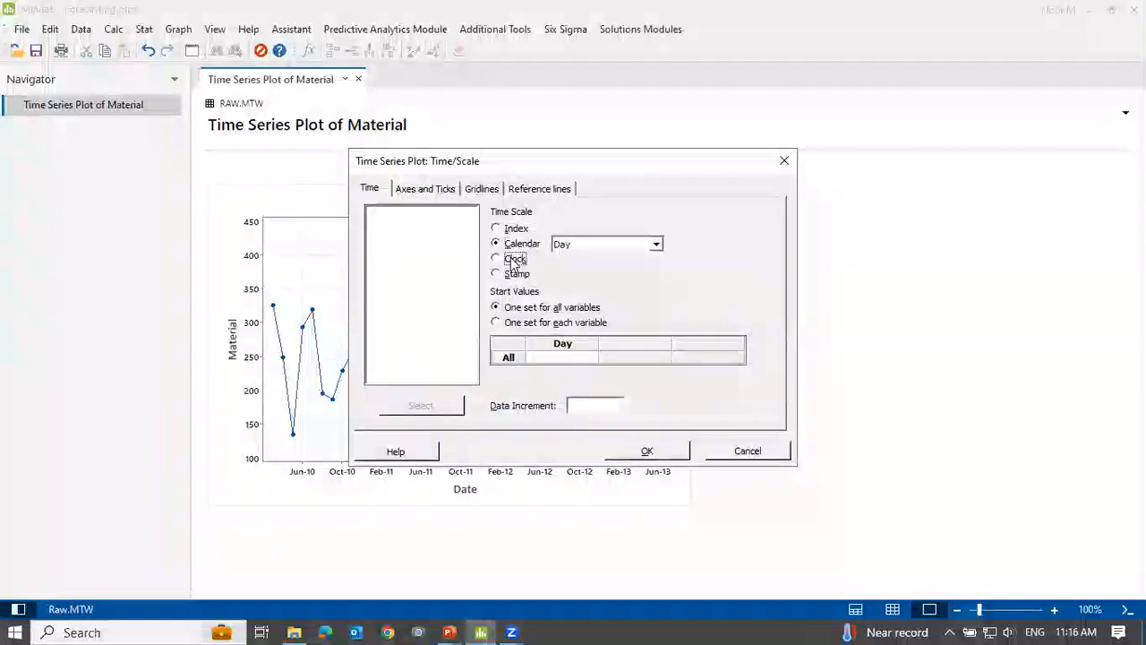
{"action": "left_click", "coordinate": [514, 260]}
{"action": "left_click", "coordinate": [513, 276]}
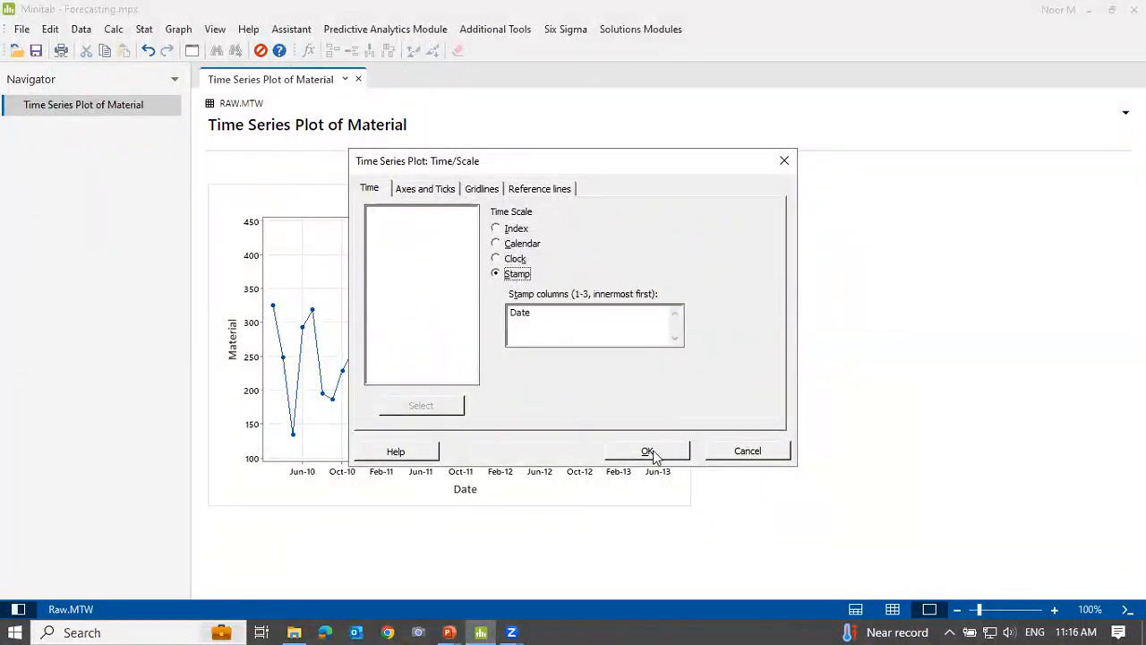
{"action": "left_click", "coordinate": [734, 455]}
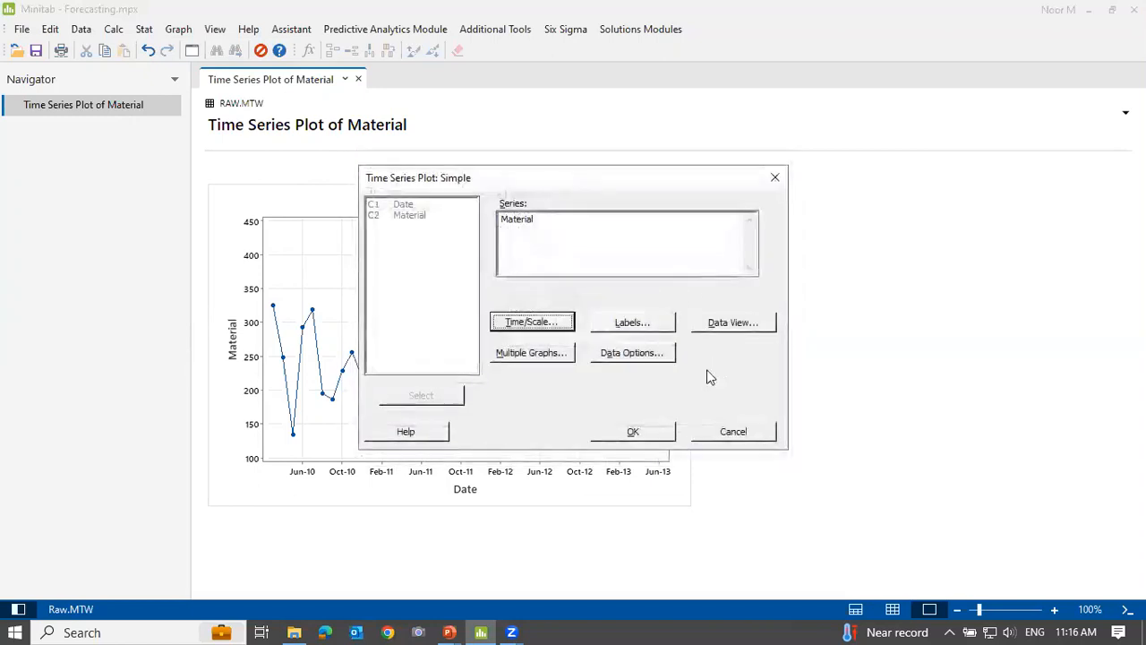
{"action": "left_click", "coordinate": [734, 431]}
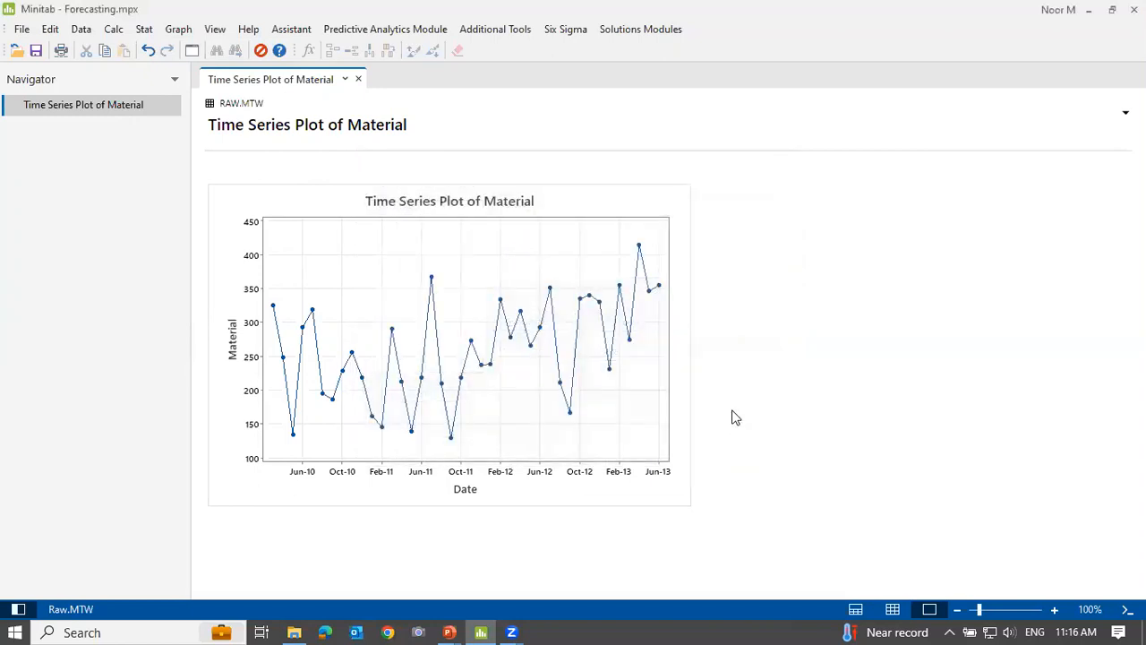
Step: View the Time Series Plot types again, close the dialog and switch back to the presentation slides
{"action": "left_click", "coordinate": [178, 28]}
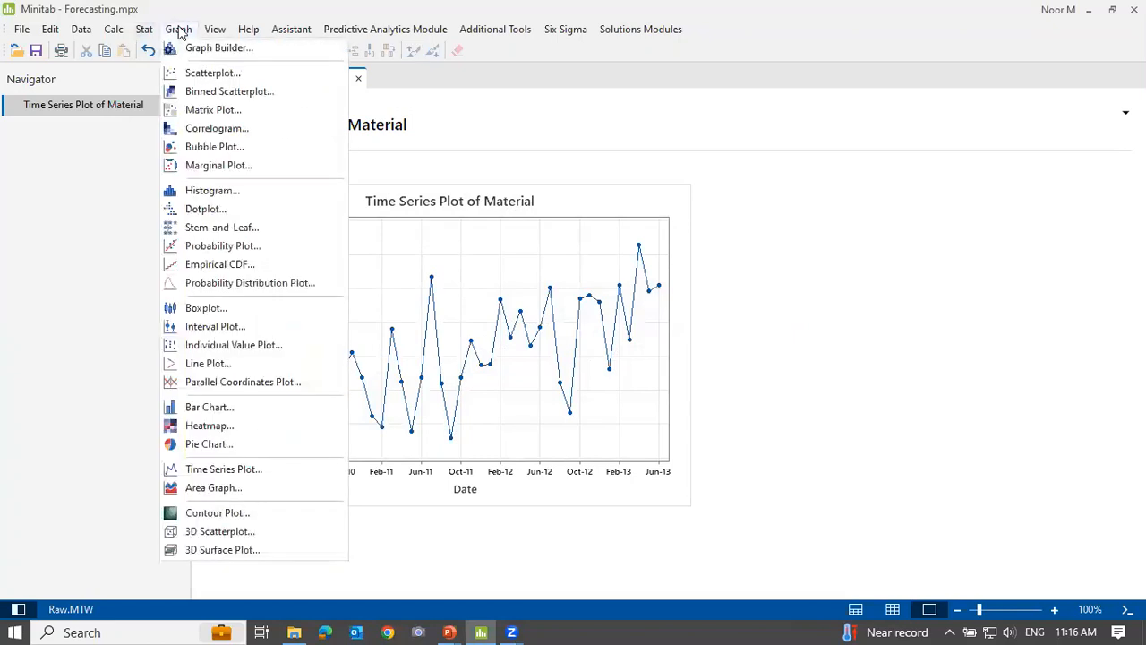
{"action": "left_click", "coordinate": [234, 469]}
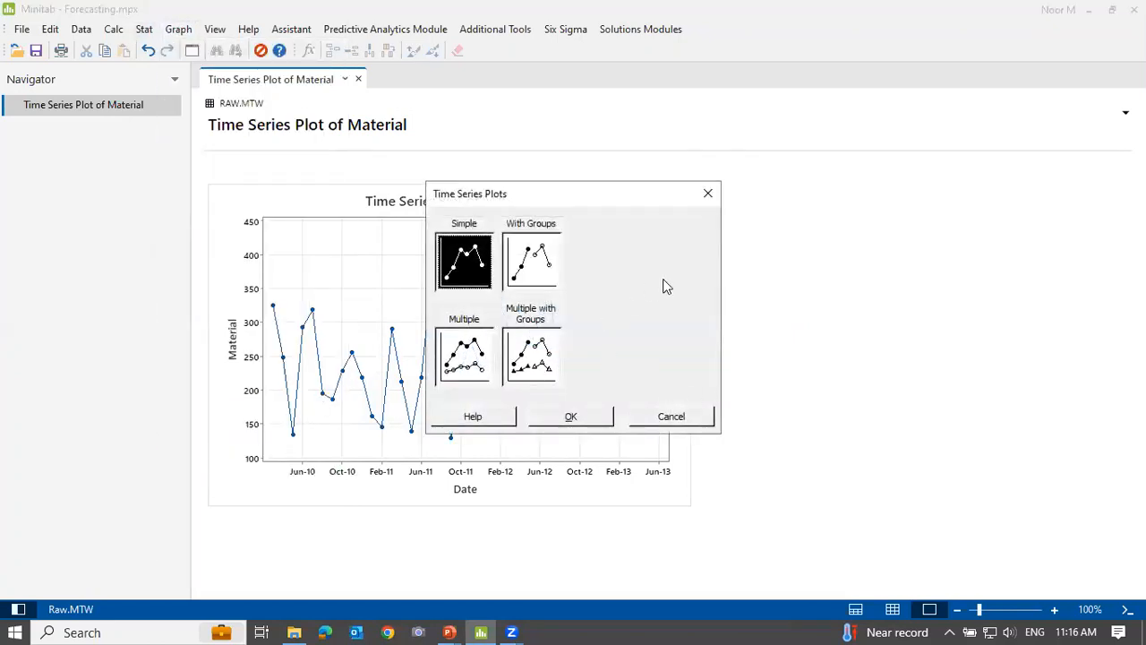
{"action": "left_click", "coordinate": [708, 193]}
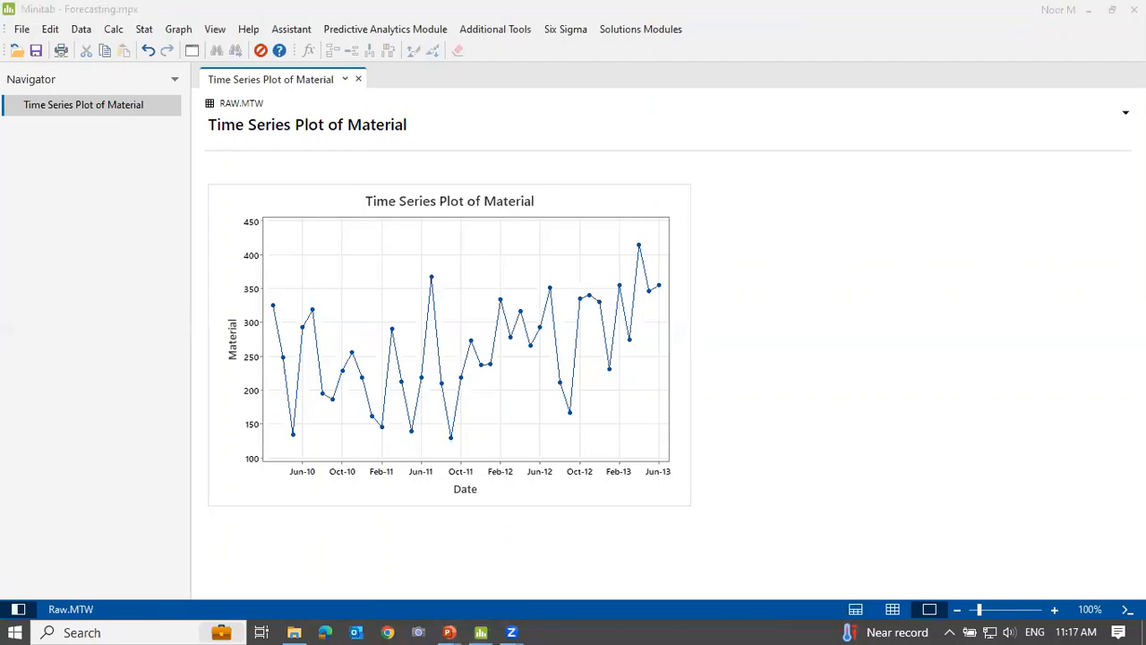
{"action": "key", "text": "alt+Tab"}
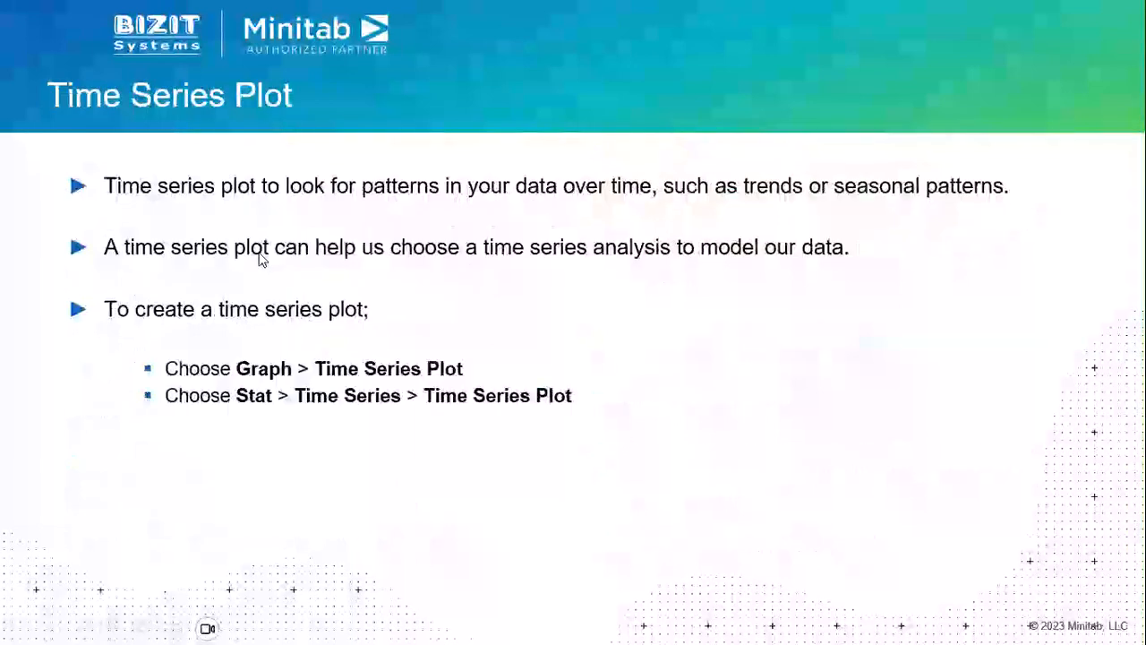
Step: Review the slides on common time series patterns and simple and multiple time series plots, consulting the Material plot in Minitab
{"action": "key", "text": "Right"}
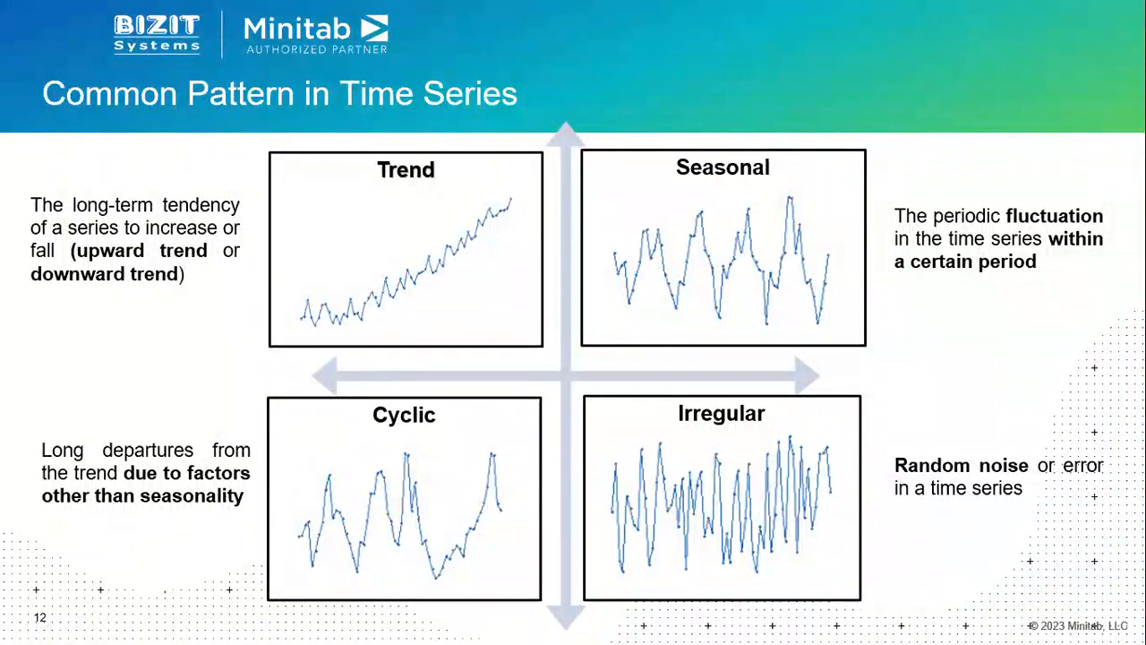
{"action": "key", "text": "alt+Tab"}
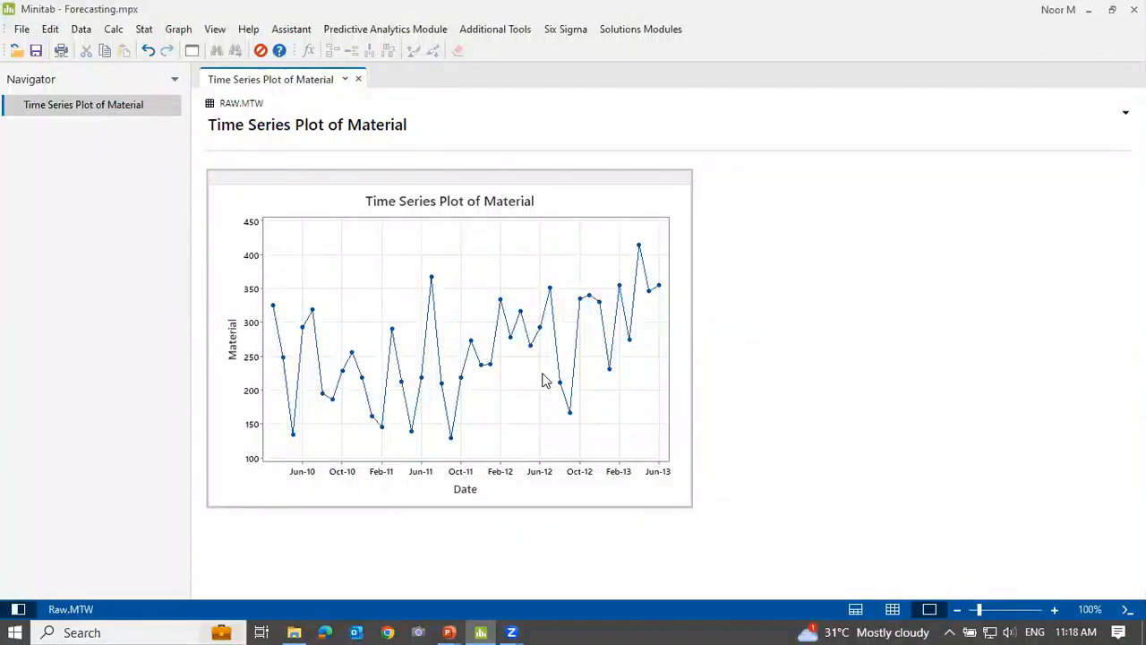
{"action": "left_click", "coordinate": [449, 632]}
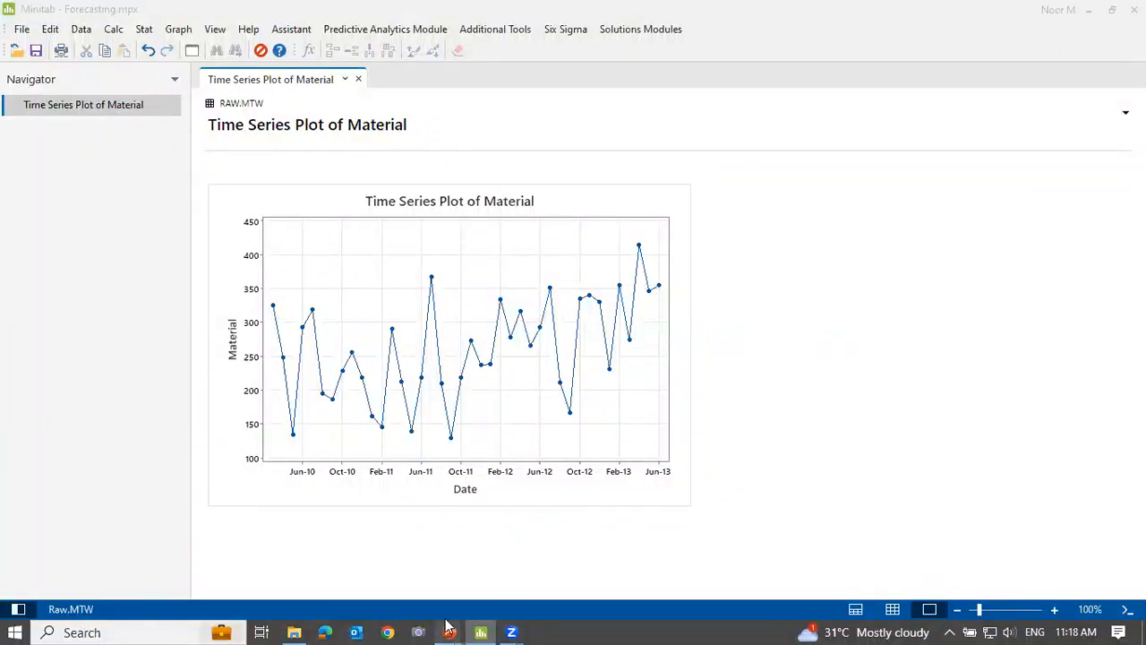
{"action": "left_click", "coordinate": [580, 557]}
{"action": "left_click", "coordinate": [697, 351]}
{"action": "left_click", "coordinate": [698, 352]}
{"action": "left_click", "coordinate": [697, 352]}
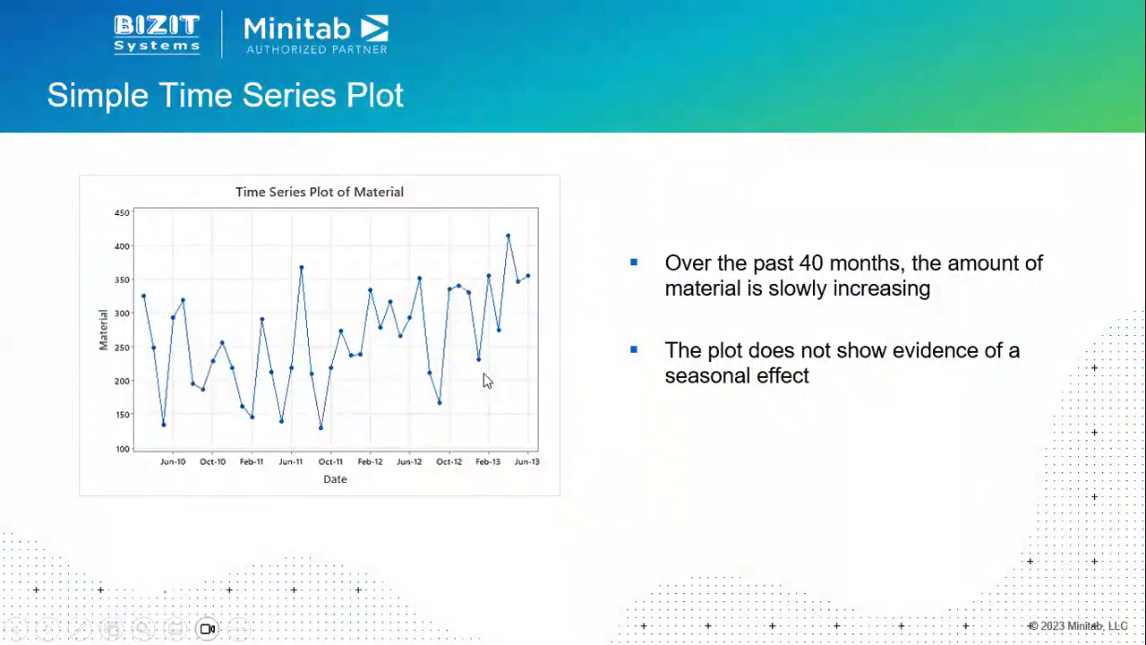
{"action": "key", "text": "Right"}
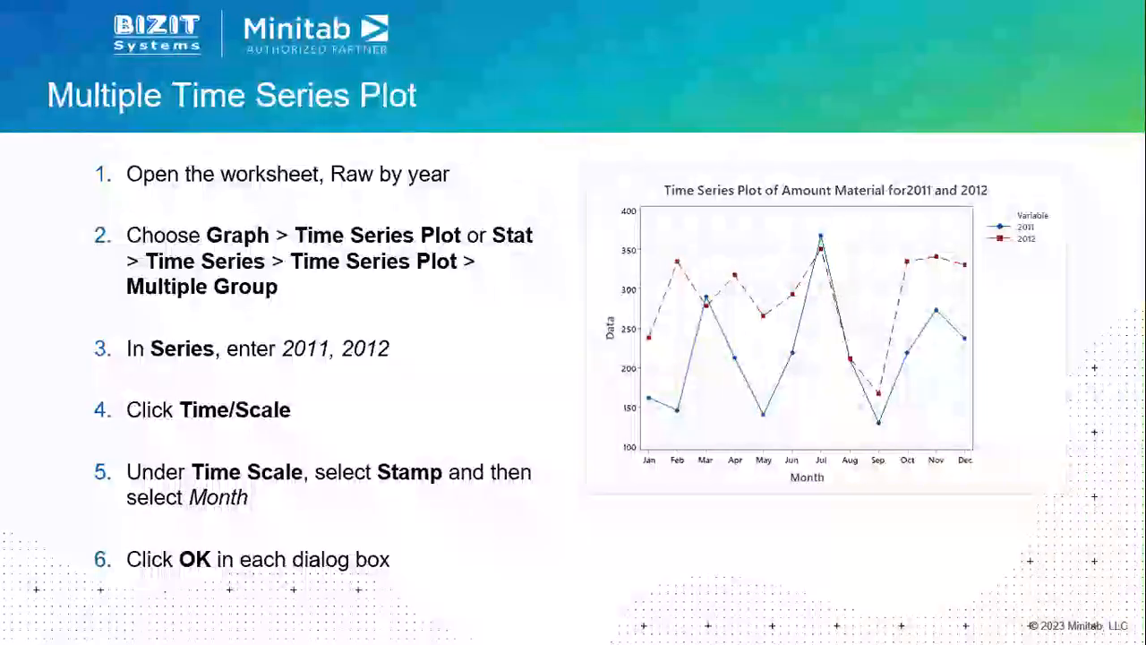
Step: Switch to Minitab, show the worksheets below the output and open Raw by year to inspect the 2011 and 2012 columns
{"action": "key", "text": "alt+Tab"}
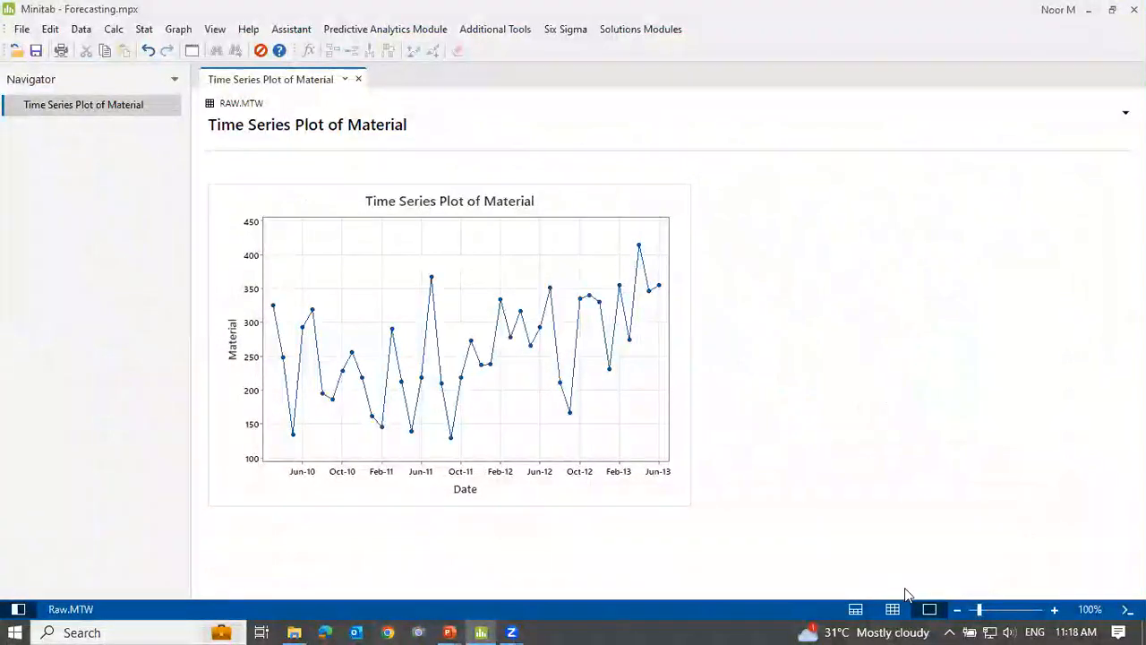
{"action": "left_click", "coordinate": [855, 609]}
{"action": "left_click", "coordinate": [386, 593]}
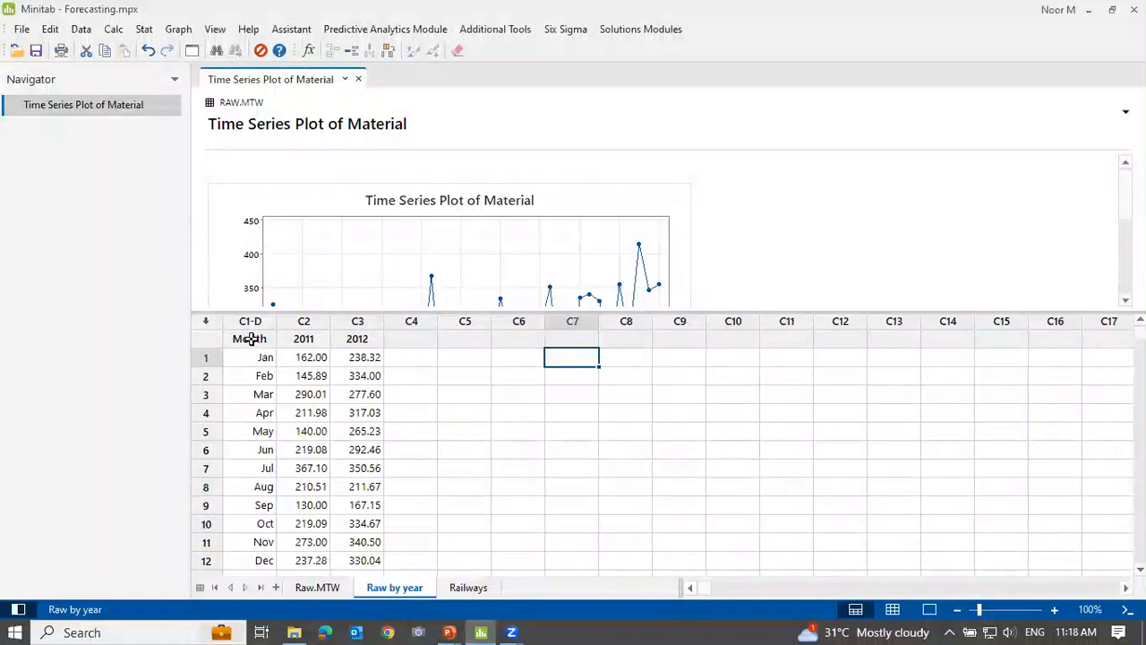
{"action": "left_click", "coordinate": [302, 338]}
{"action": "left_click", "coordinate": [371, 339]}
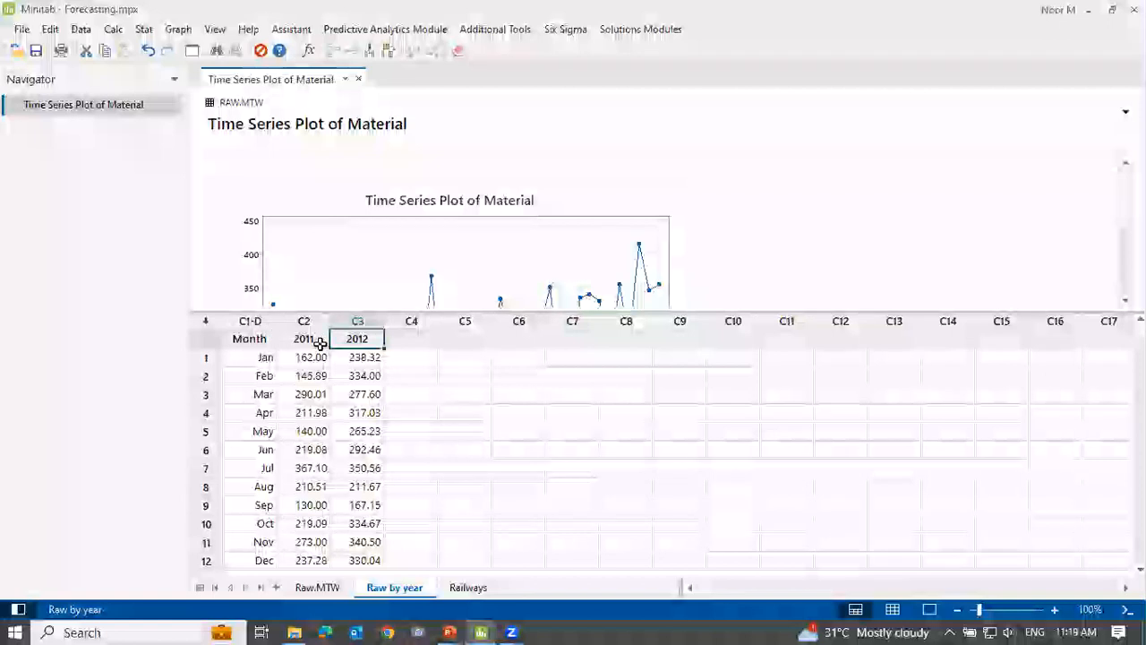
{"action": "left_click", "coordinate": [305, 320]}
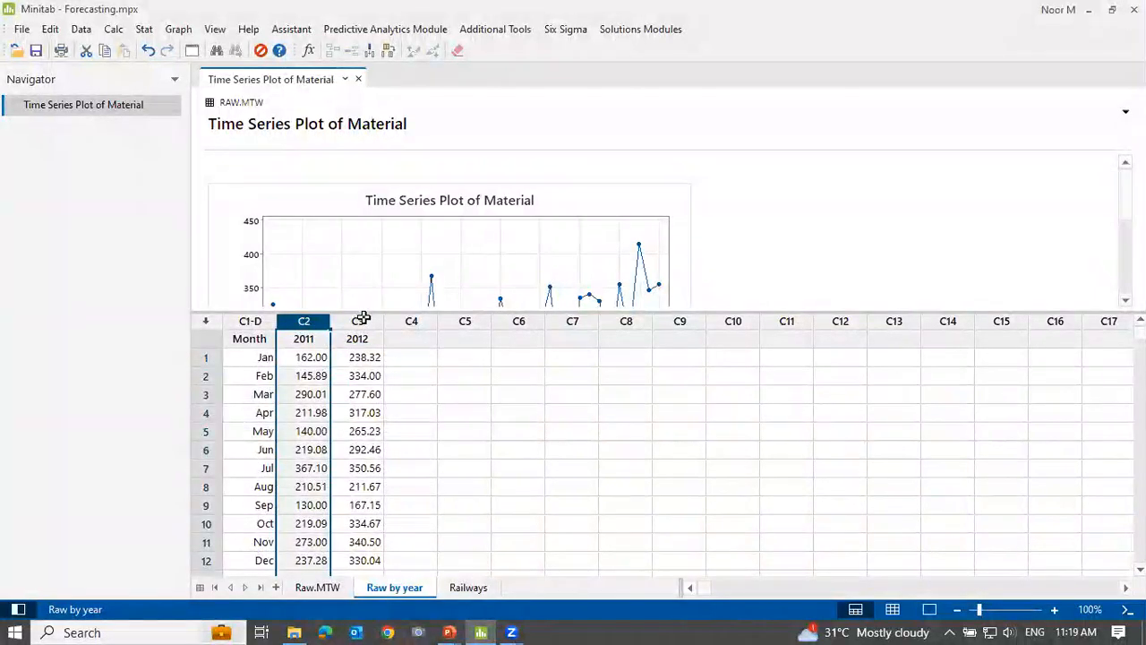
{"action": "left_click", "coordinate": [362, 319]}
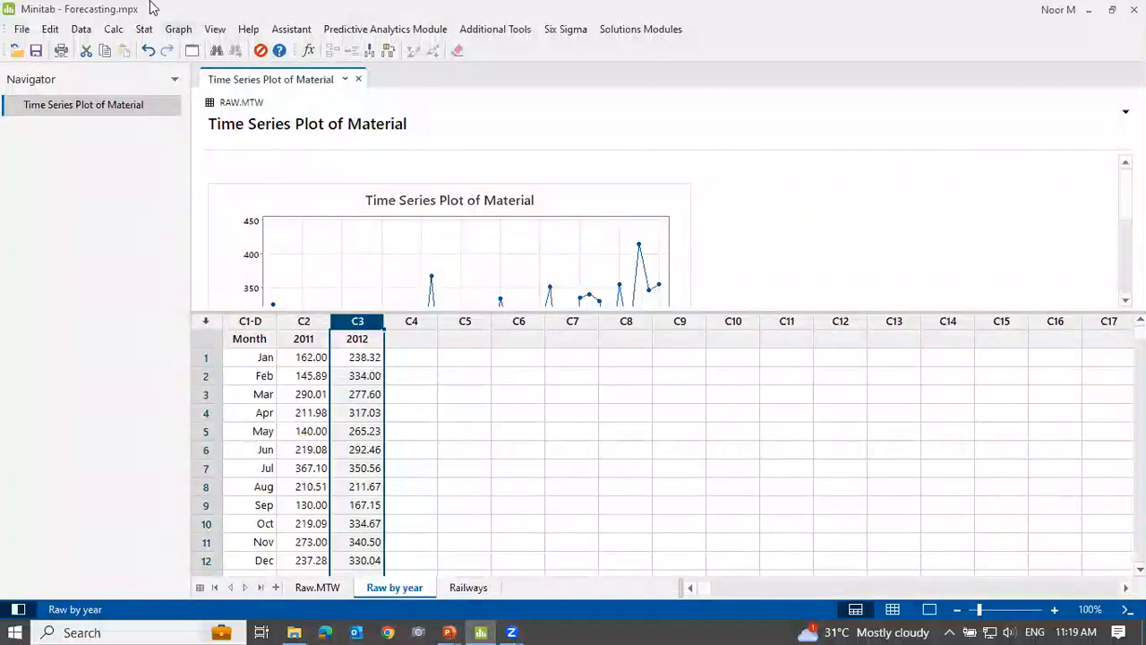
Step: Set up a Multiple Time Series Plot with 2011 and 2012 as the series
{"action": "left_click", "coordinate": [144, 30]}
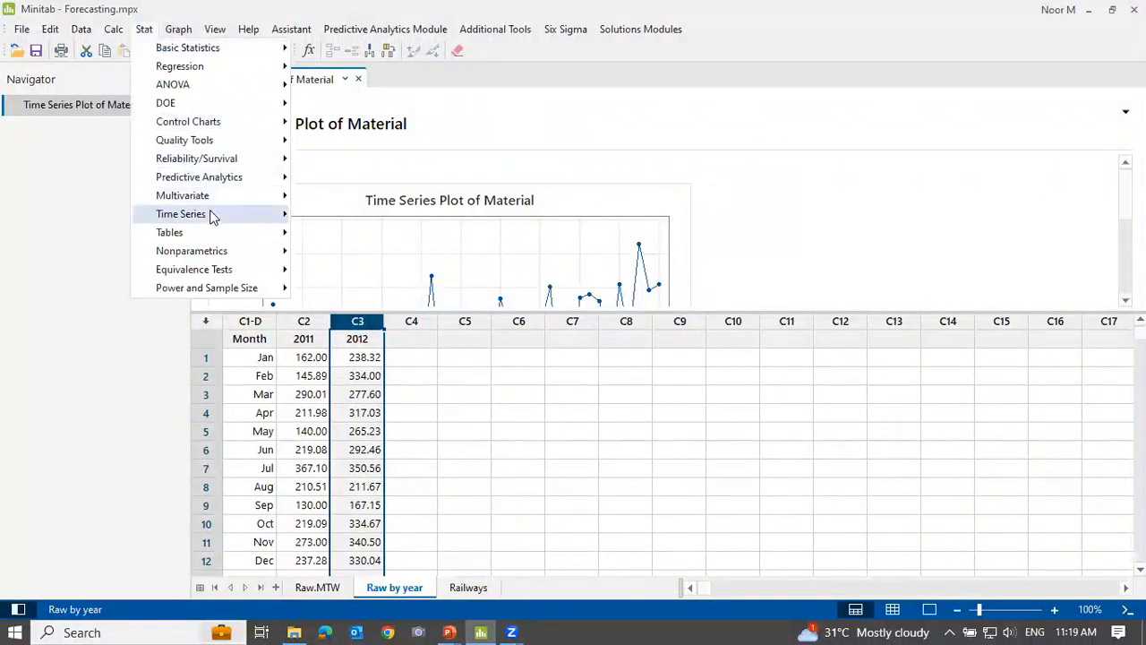
{"action": "mouse_move", "coordinate": [244, 215]}
{"action": "left_click", "coordinate": [324, 216]}
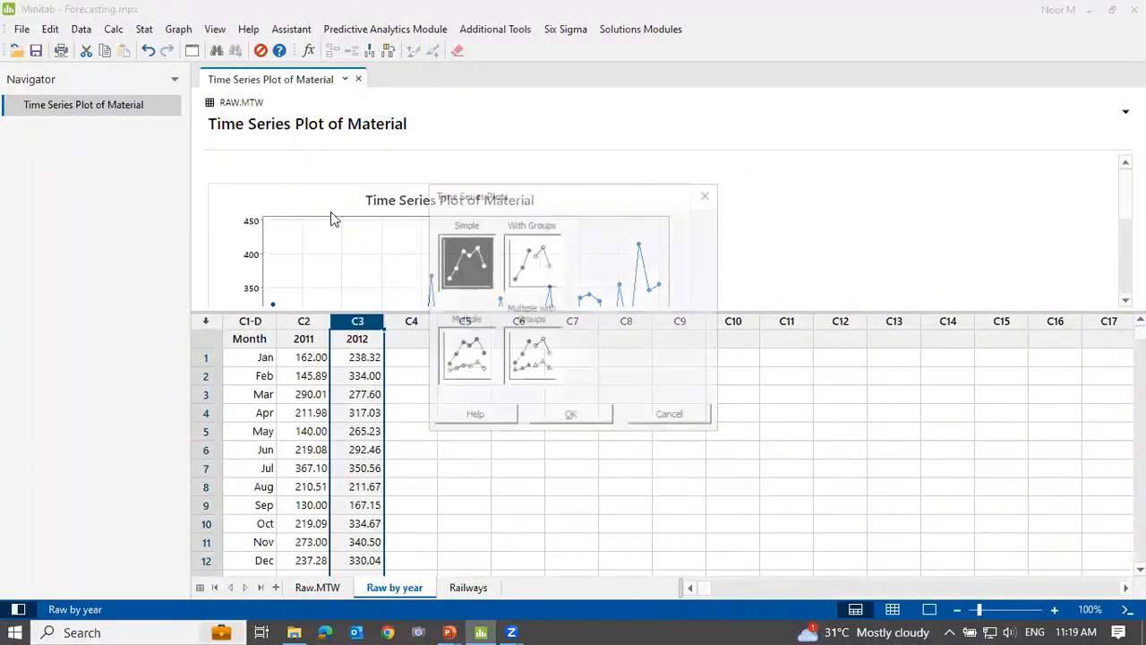
{"action": "left_click", "coordinate": [458, 356]}
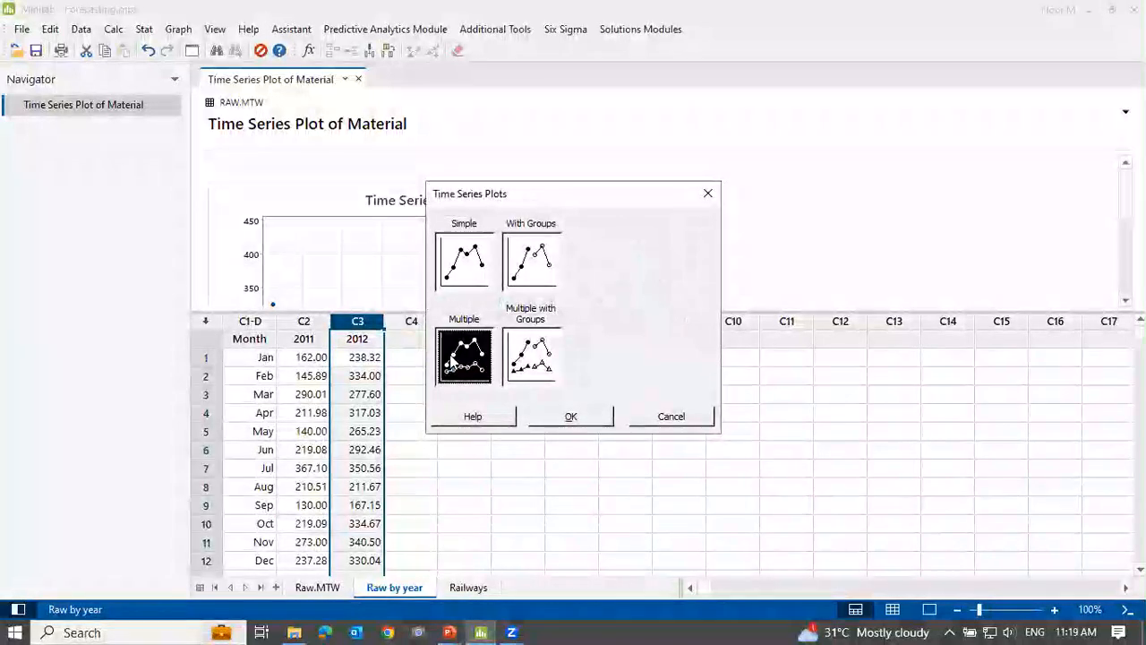
{"action": "left_click", "coordinate": [577, 418]}
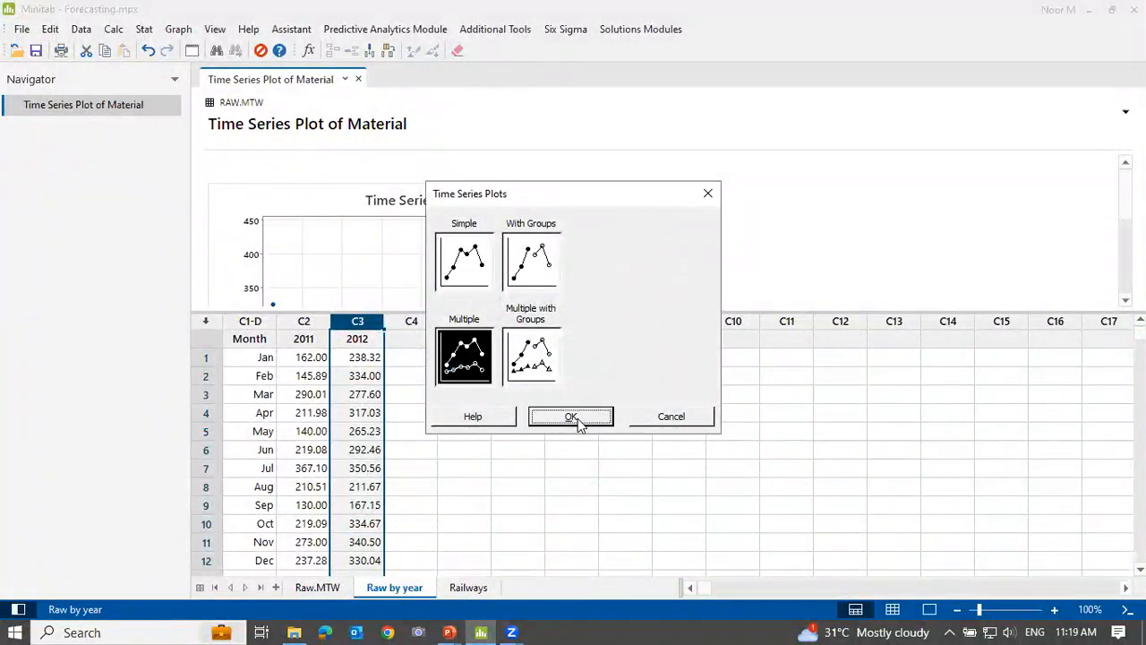
{"action": "key", "text": "Delete"}
{"action": "double_click", "coordinate": [403, 216]}
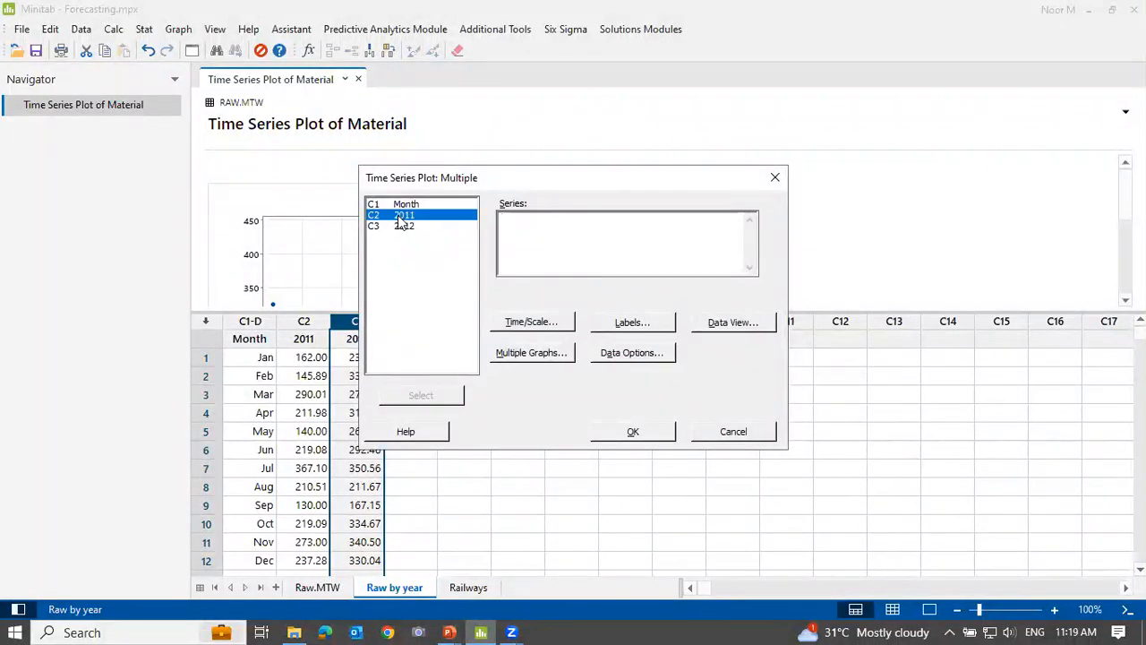
{"action": "left_click", "coordinate": [400, 228]}
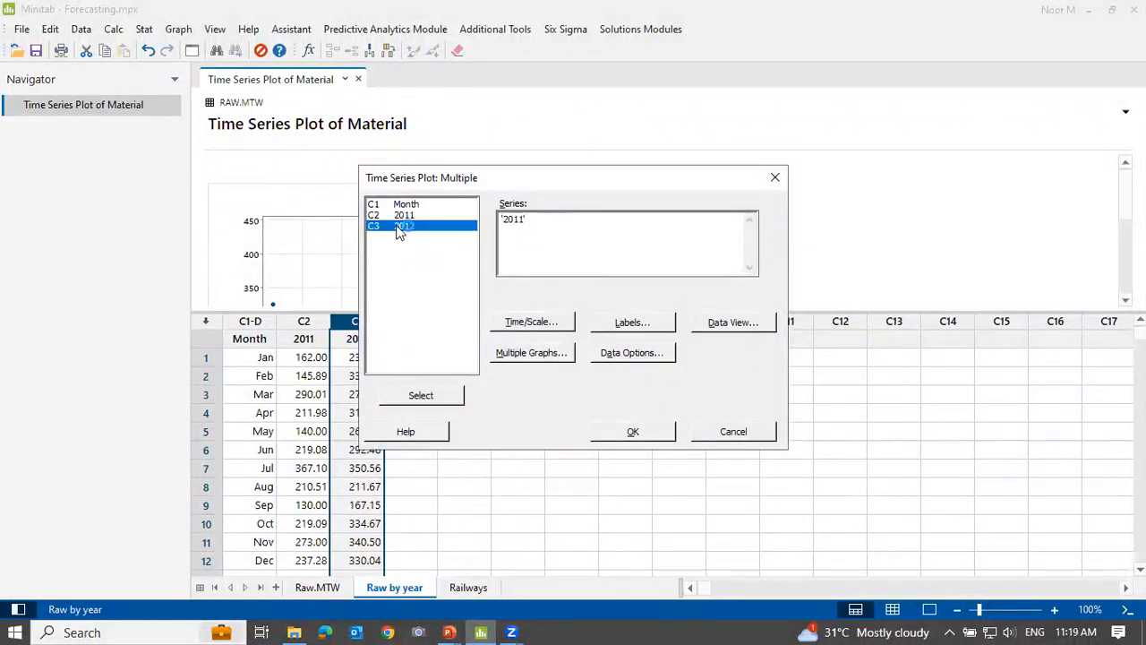
{"action": "double_click", "coordinate": [400, 228]}
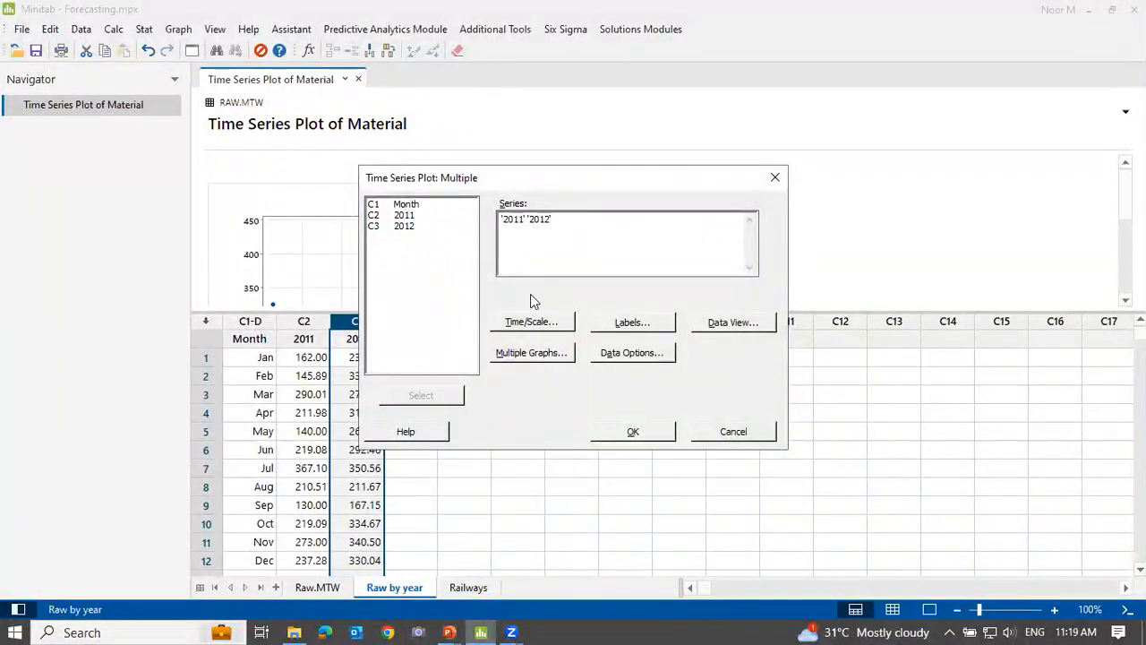
Step: Set the time scale to Stamp with Month as the stamp column, create the plot and show only the output
{"action": "left_click", "coordinate": [530, 323]}
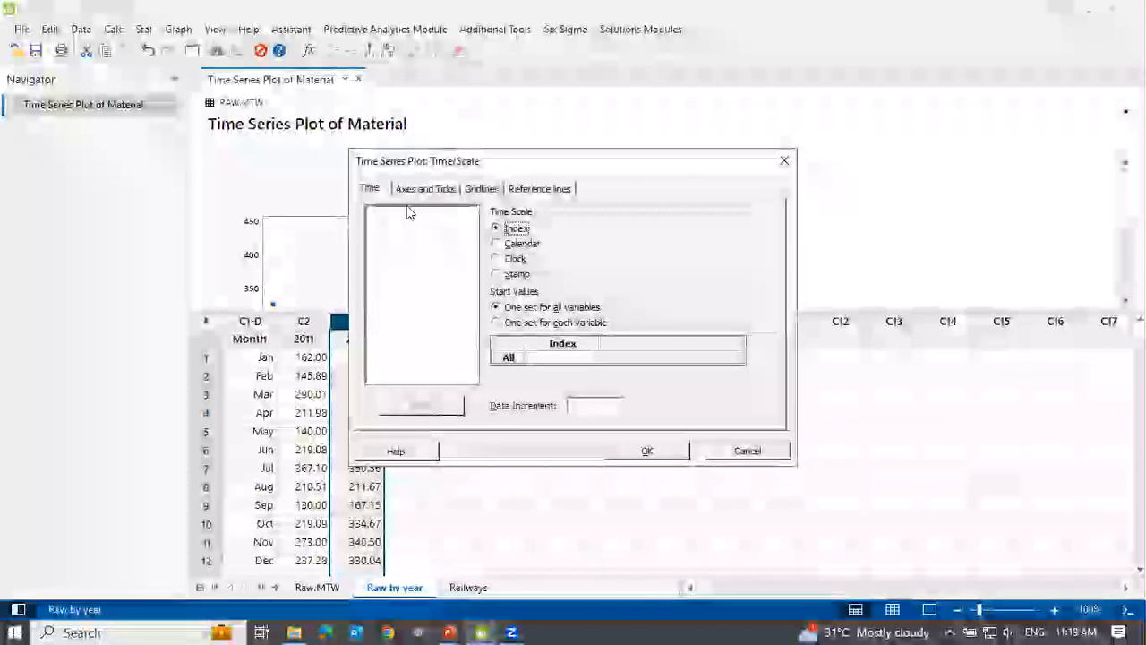
{"action": "left_click", "coordinate": [516, 274]}
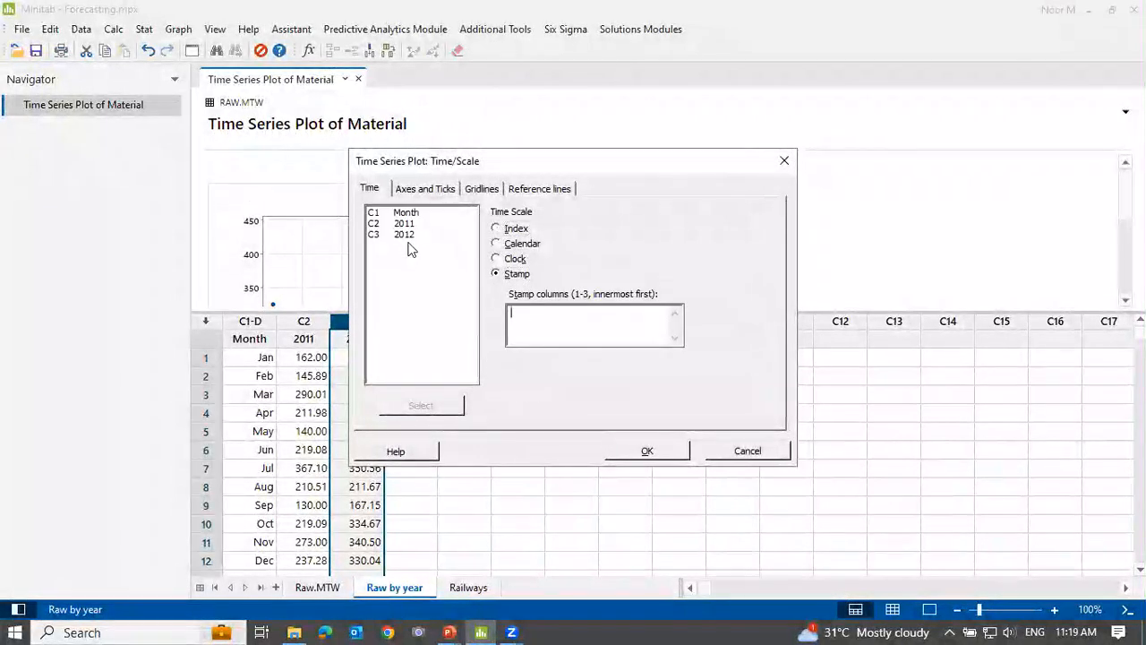
{"action": "double_click", "coordinate": [402, 213]}
{"action": "left_click", "coordinate": [654, 450]}
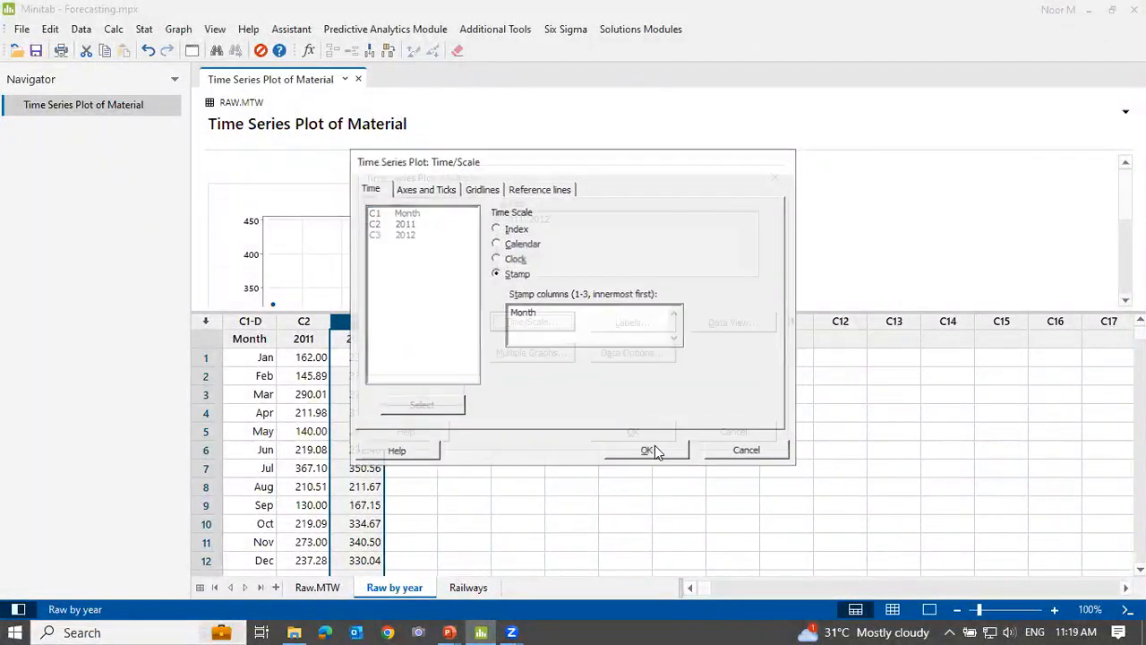
{"action": "left_click", "coordinate": [664, 434]}
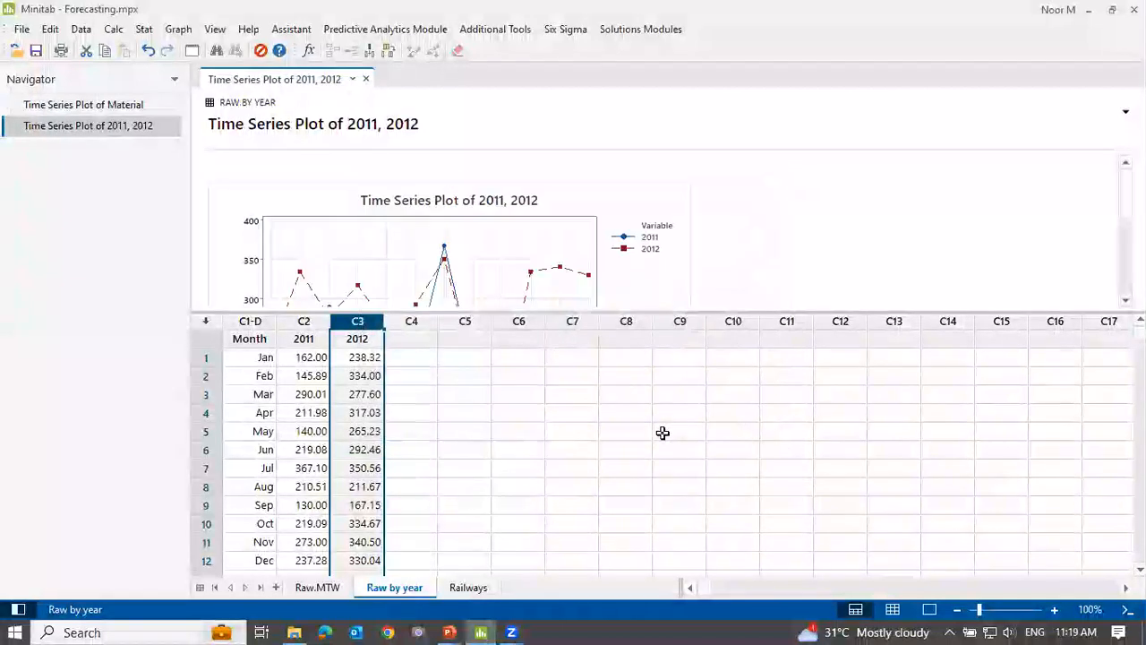
{"action": "left_click", "coordinate": [929, 609]}
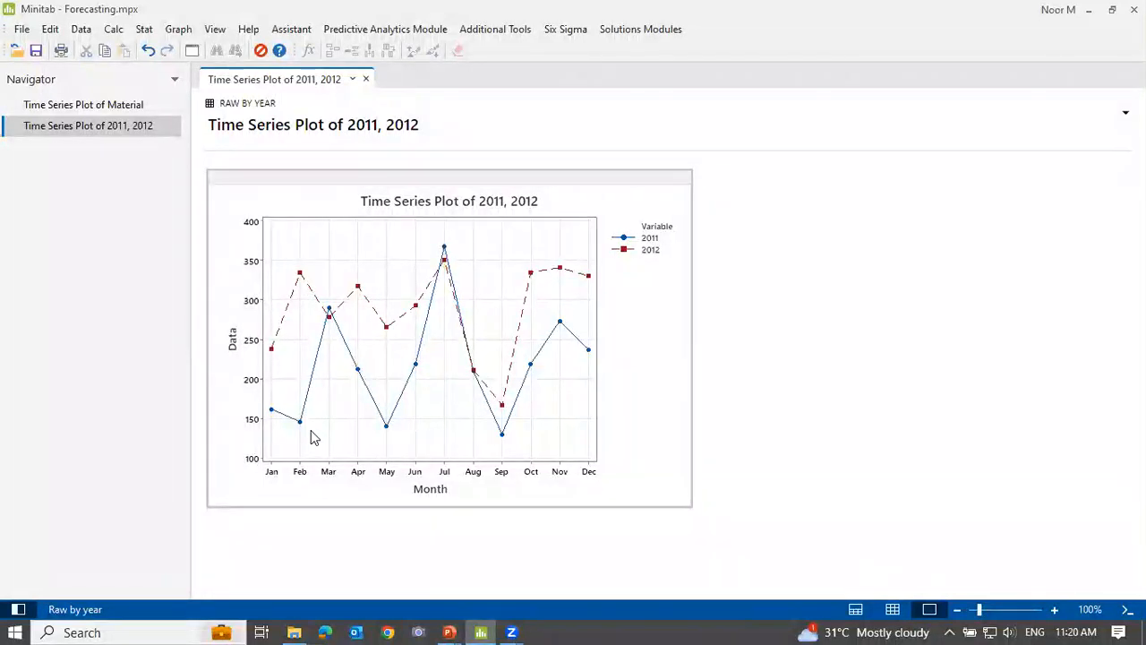
Step: Examine the 2011 and 2012 plot by month, and return to the presentation to view the time series analysis methods slide
{"action": "mouse_move", "coordinate": [300, 427]}
{"action": "mouse_move", "coordinate": [388, 433]}
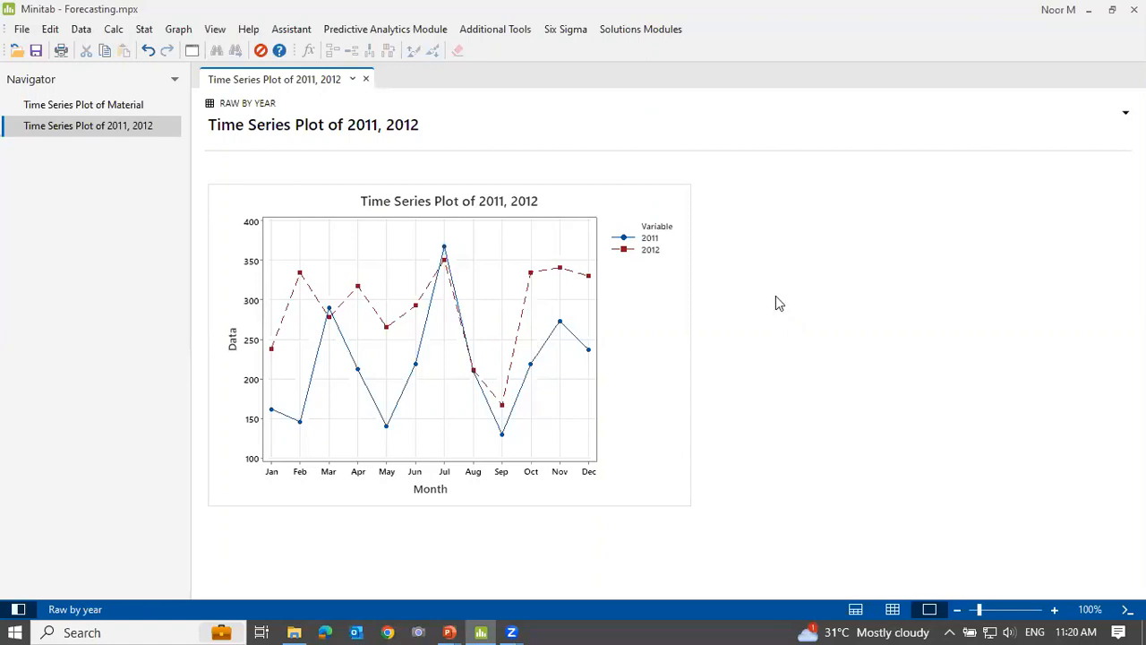
{"action": "left_click", "coordinate": [453, 627]}
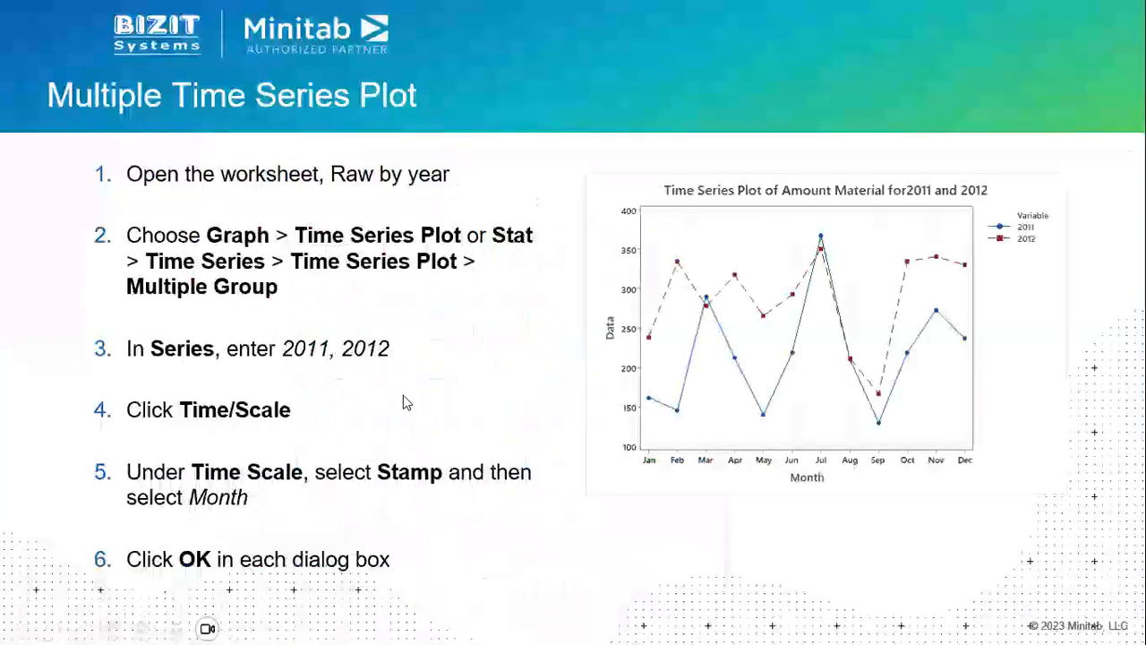
{"action": "left_click", "coordinate": [403, 395]}
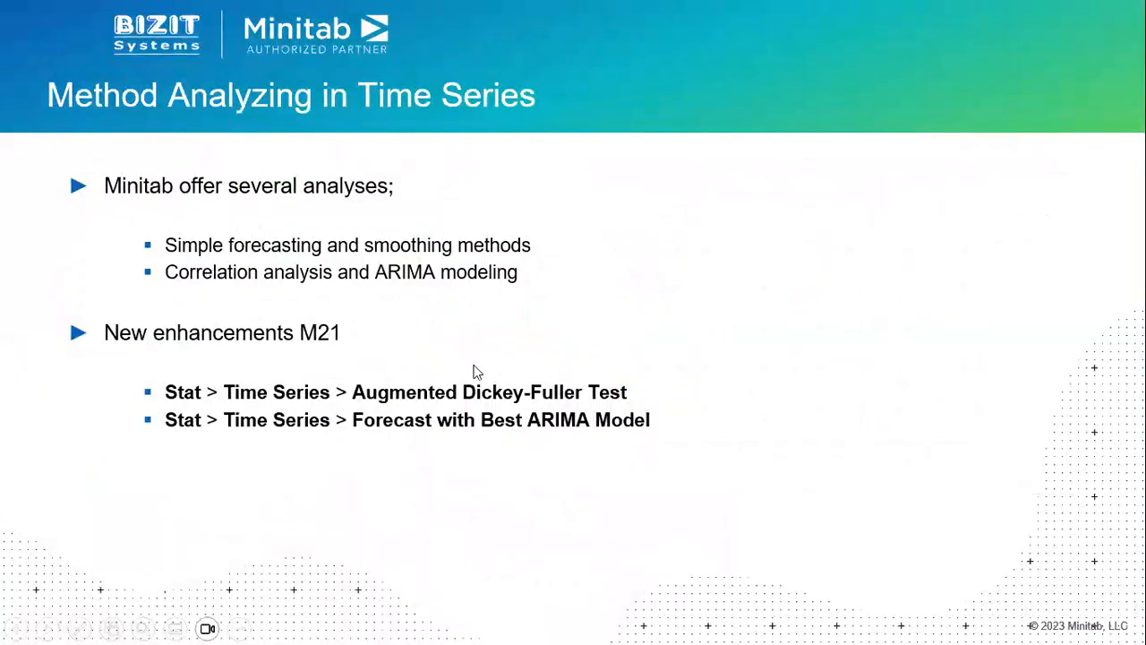
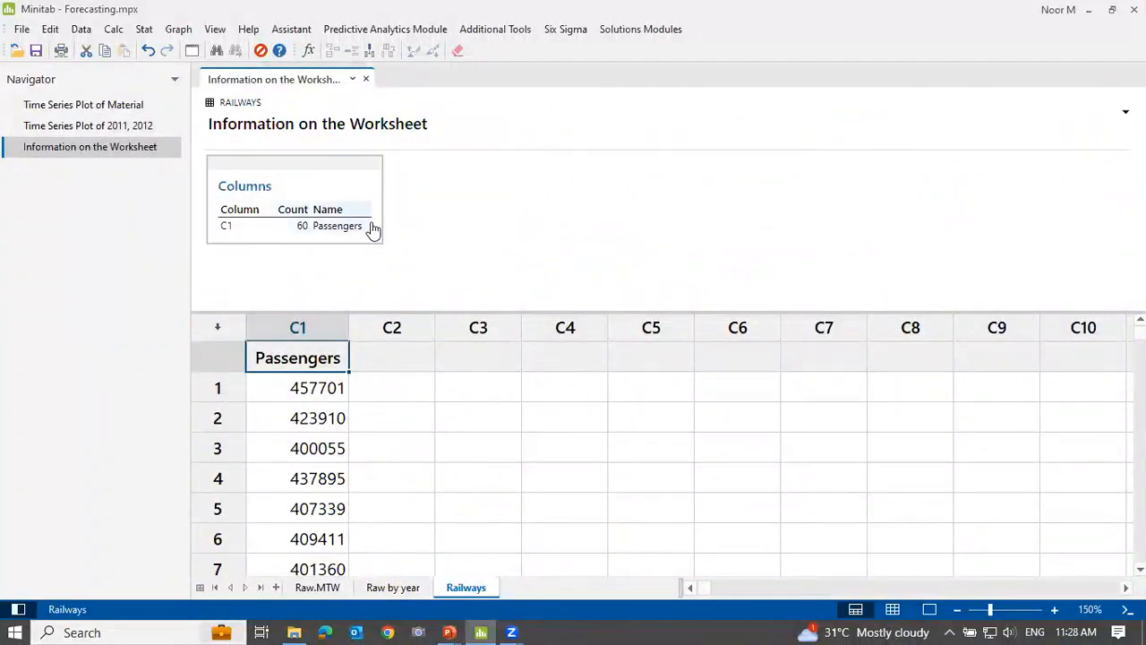
Step: Set up a Simple Time Series Plot with Passengers from the Railways worksheet as the series
{"action": "left_click", "coordinate": [317, 389]}
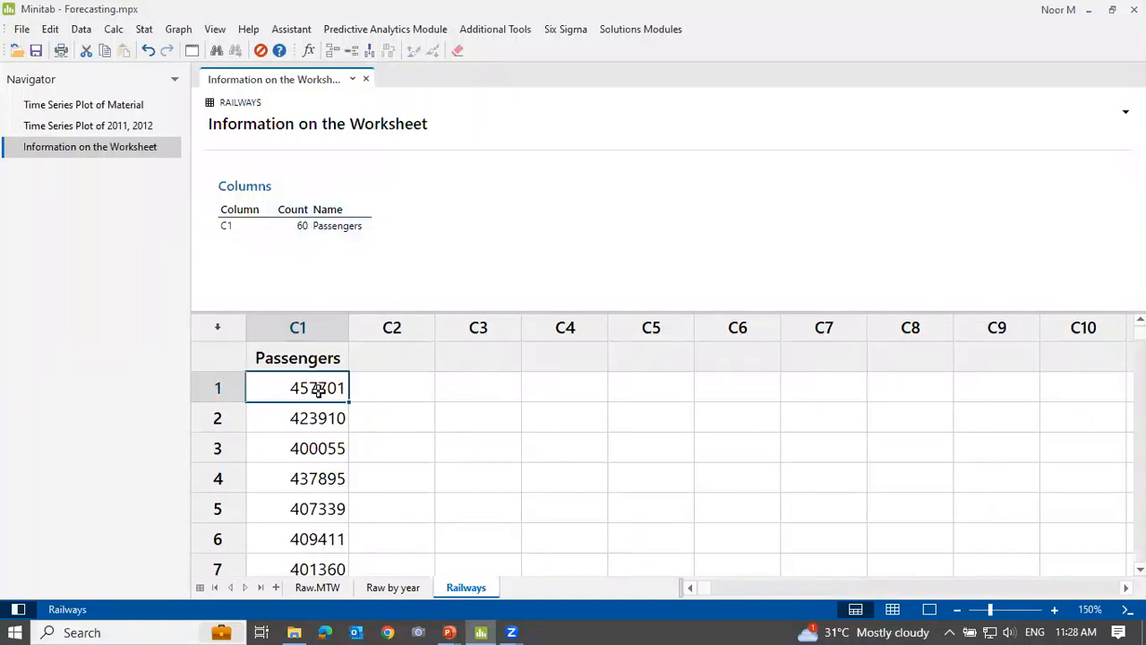
{"action": "left_click", "coordinate": [316, 421]}
{"action": "left_click", "coordinate": [318, 448]}
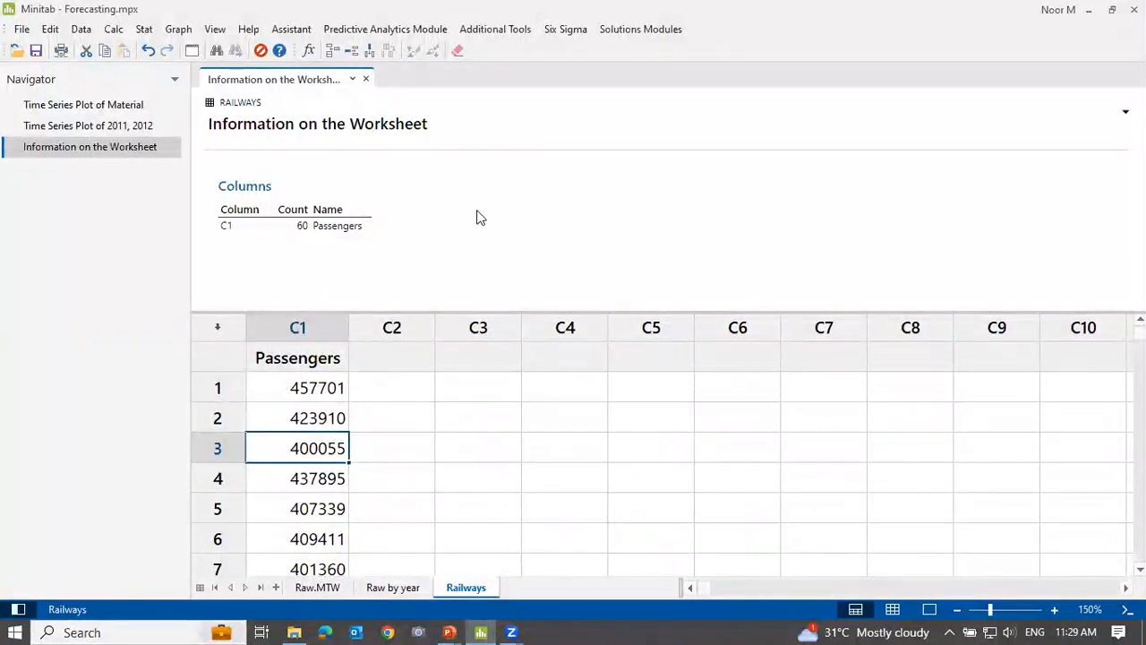
{"action": "left_click", "coordinate": [144, 29]}
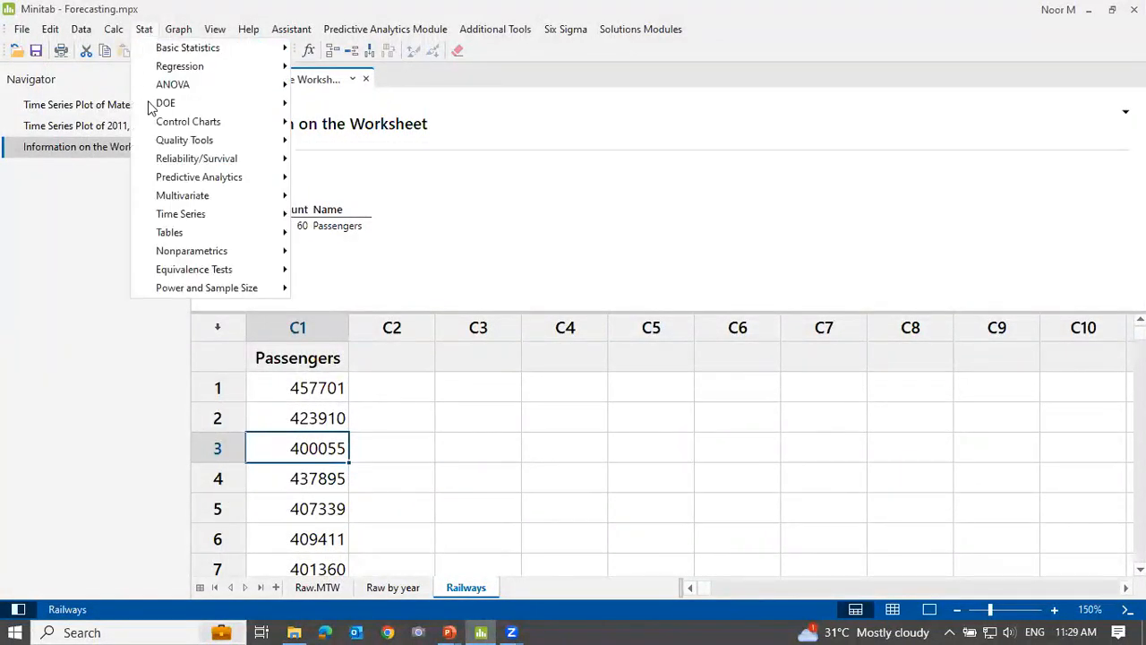
{"action": "mouse_move", "coordinate": [197, 215]}
{"action": "left_click", "coordinate": [354, 226]}
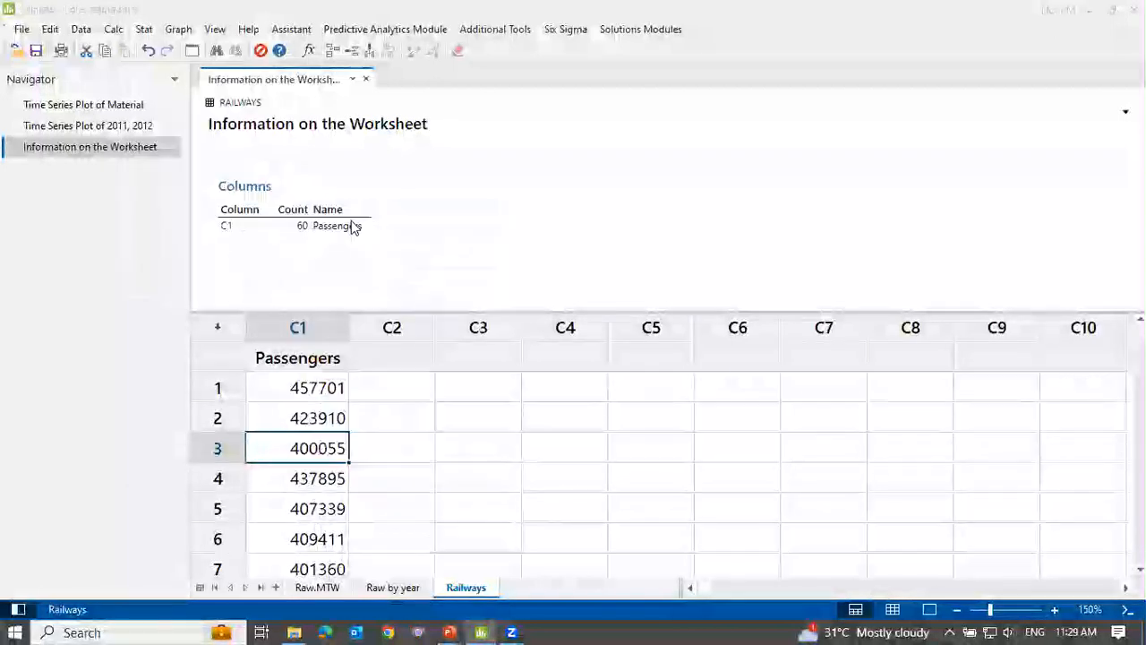
{"action": "left_click", "coordinate": [582, 421]}
{"action": "left_click", "coordinate": [428, 206]}
{"action": "double_click", "coordinate": [428, 205]}
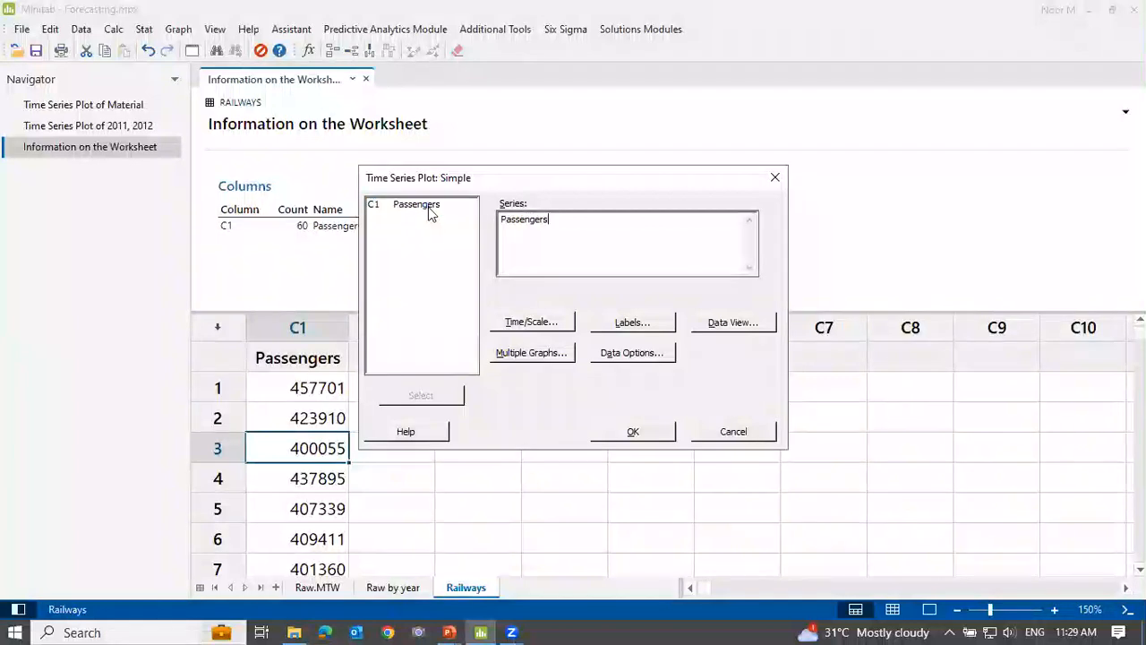
{"action": "left_click", "coordinate": [633, 433]}
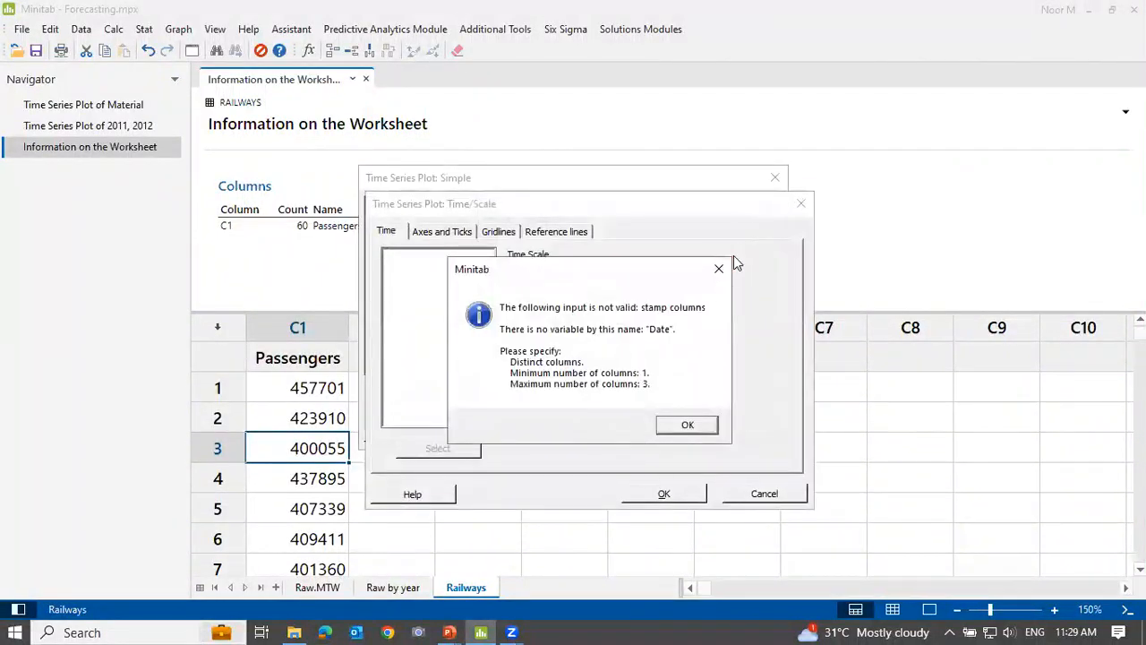
{"action": "left_click", "coordinate": [721, 269]}
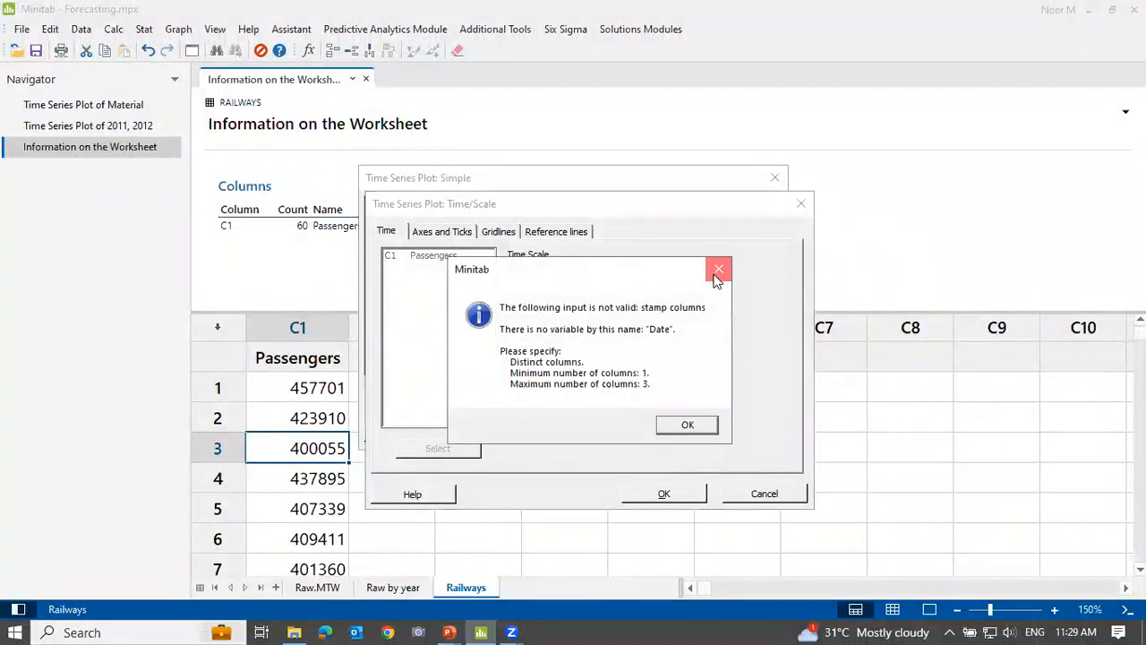
{"action": "left_click", "coordinate": [717, 266]}
{"action": "key", "text": "Delete"}
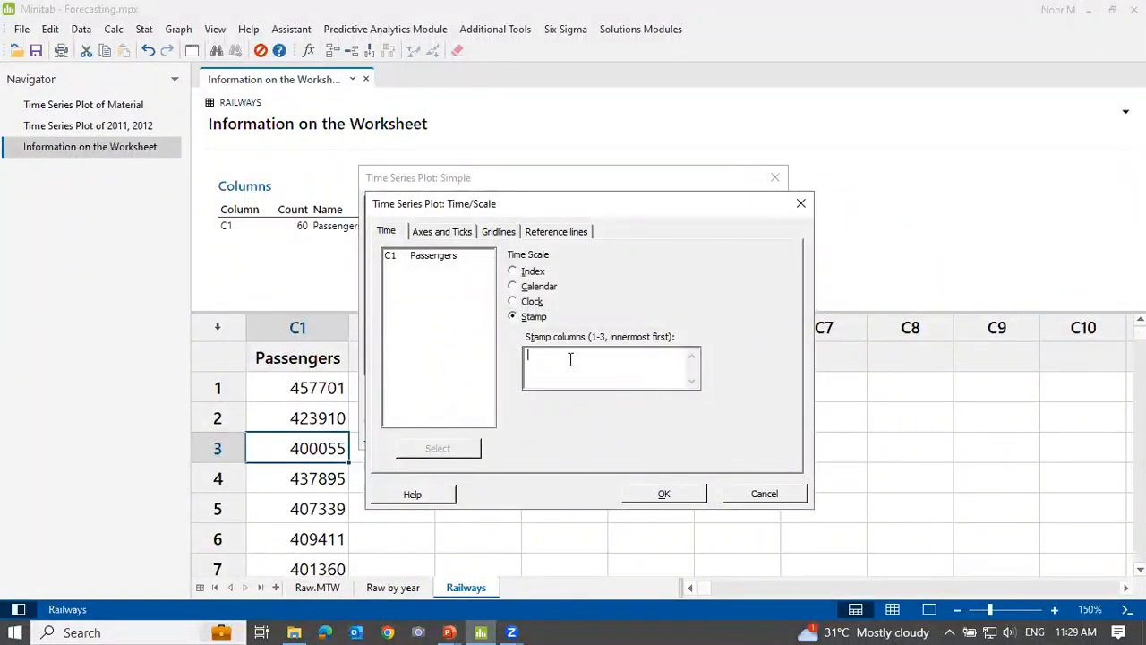
{"action": "left_click", "coordinate": [680, 495]}
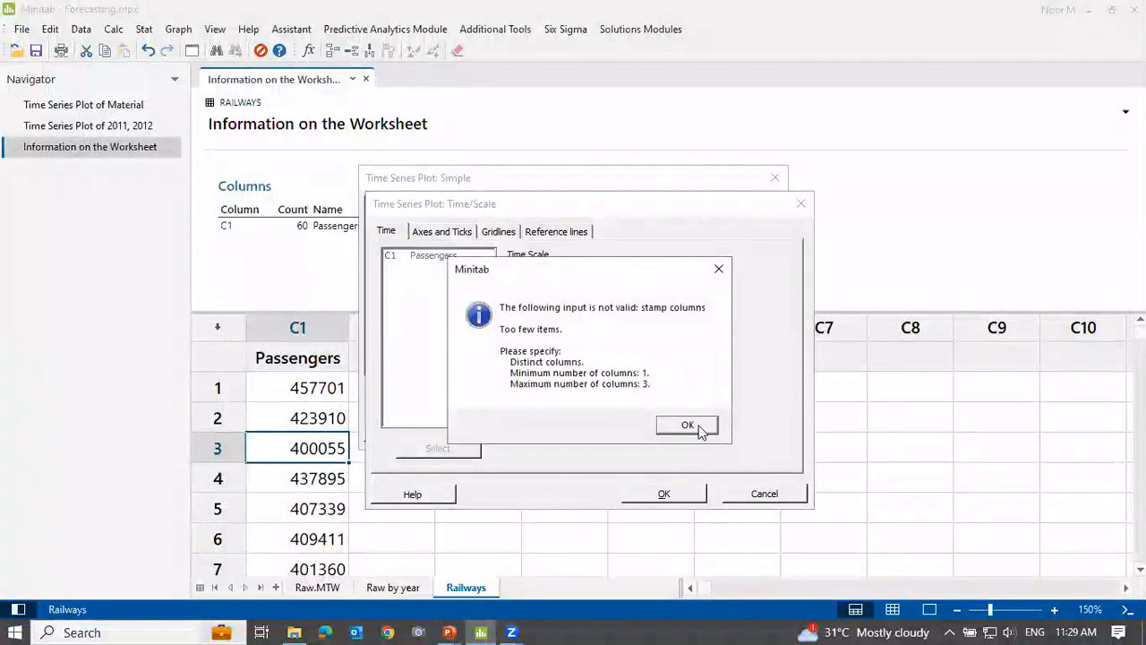
{"action": "left_click", "coordinate": [689, 427]}
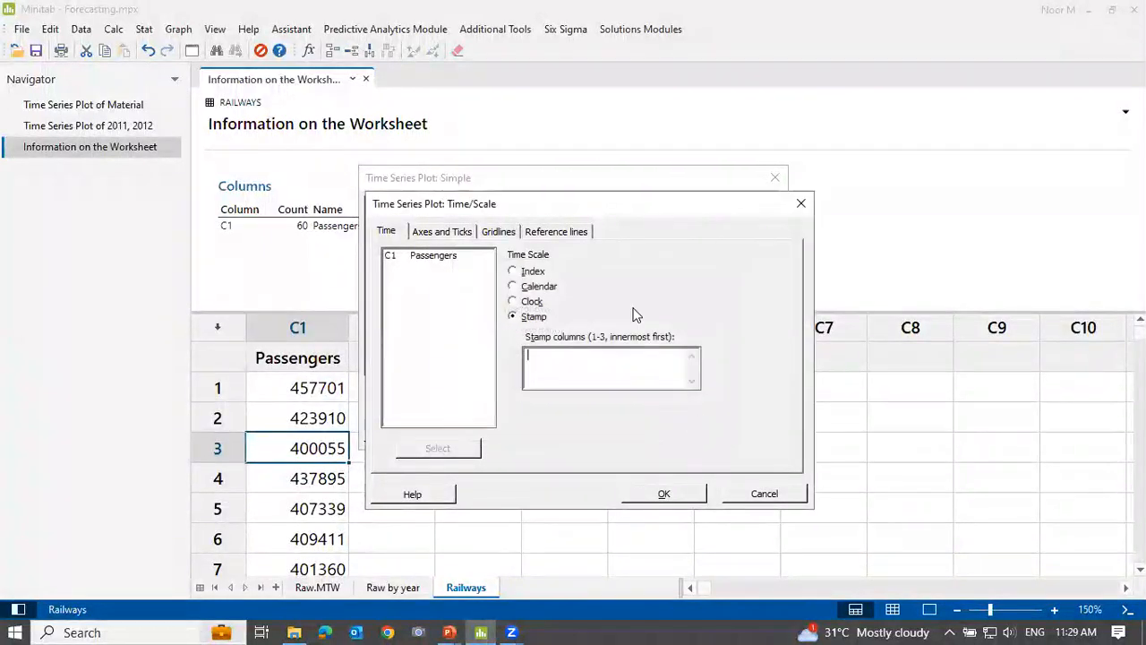
{"action": "left_click", "coordinate": [802, 206]}
Step: Set the time scale to Index, create the Passengers plot and show only the output
{"action": "left_click", "coordinate": [519, 322]}
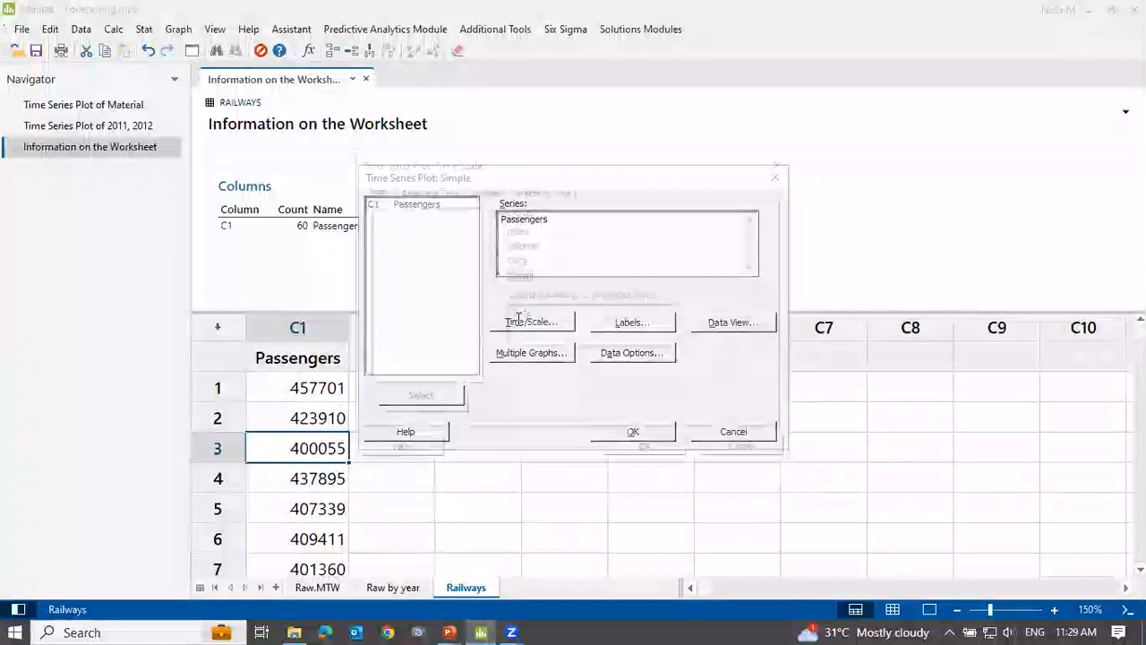
{"action": "left_click", "coordinate": [516, 231]}
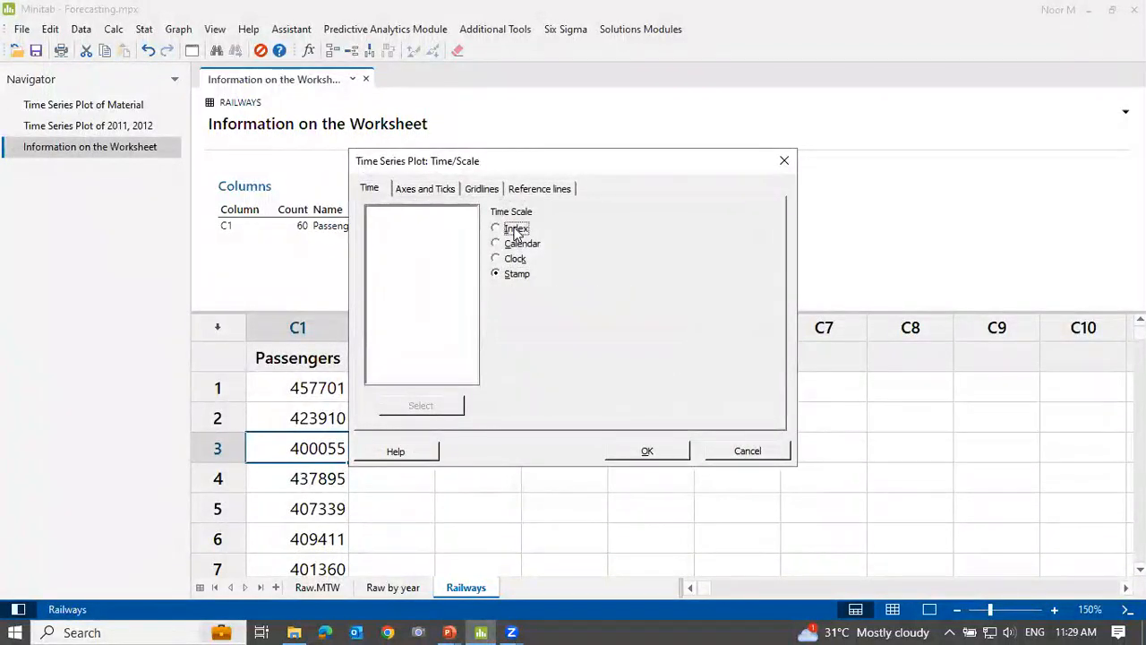
{"action": "left_click", "coordinate": [649, 451]}
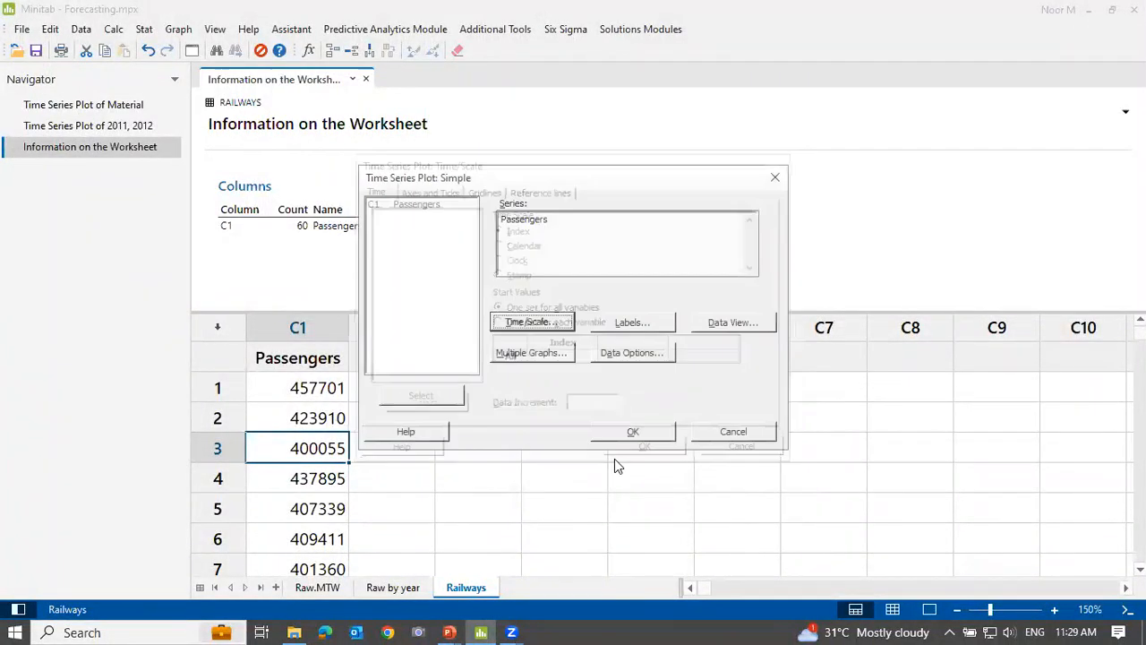
{"action": "left_click", "coordinate": [639, 430]}
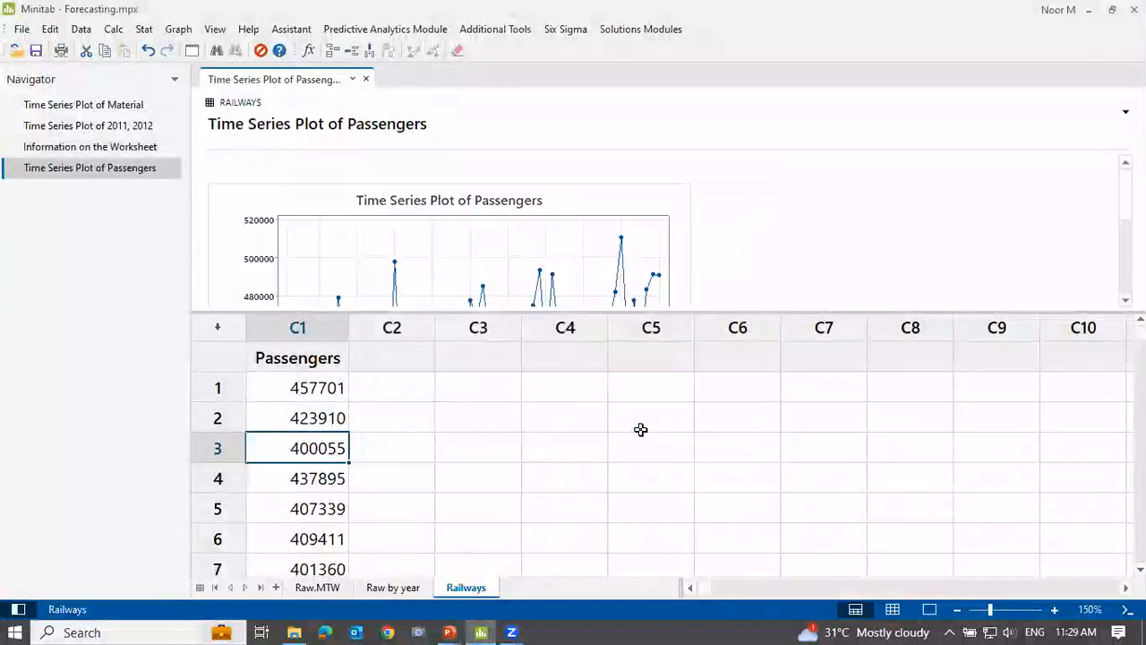
{"action": "left_click", "coordinate": [929, 609]}
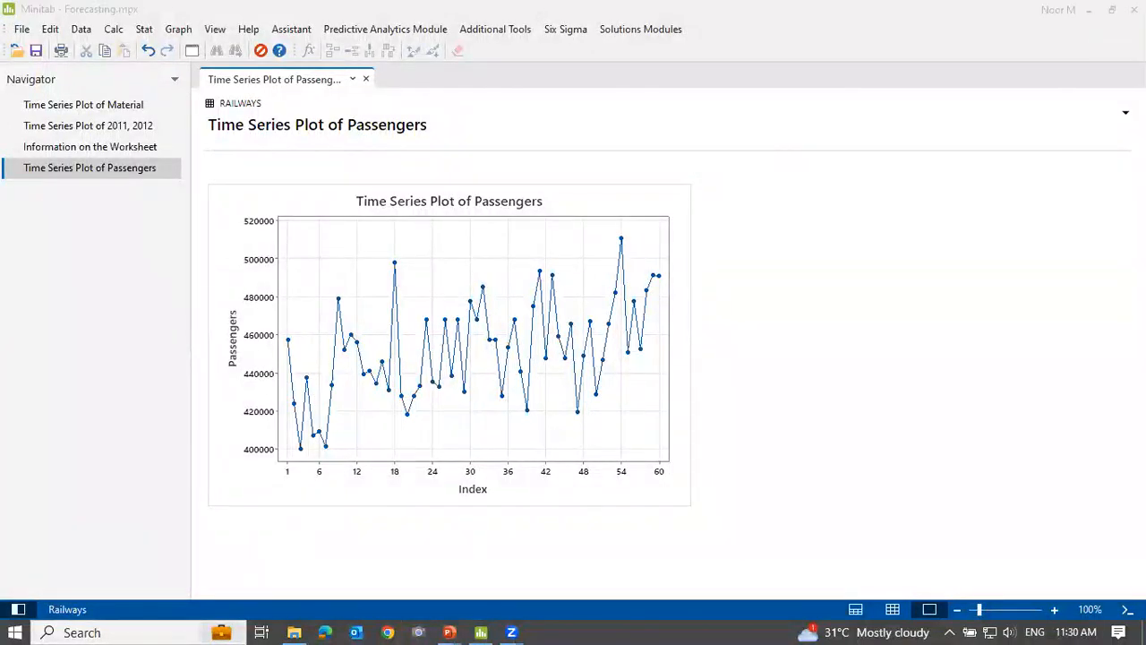
Step: Switch to the presentation and review the Example 2, Trend Analysis and Linear Trend Model slides, ending on Trend Analysis
{"action": "key", "text": "alt+Tab"}
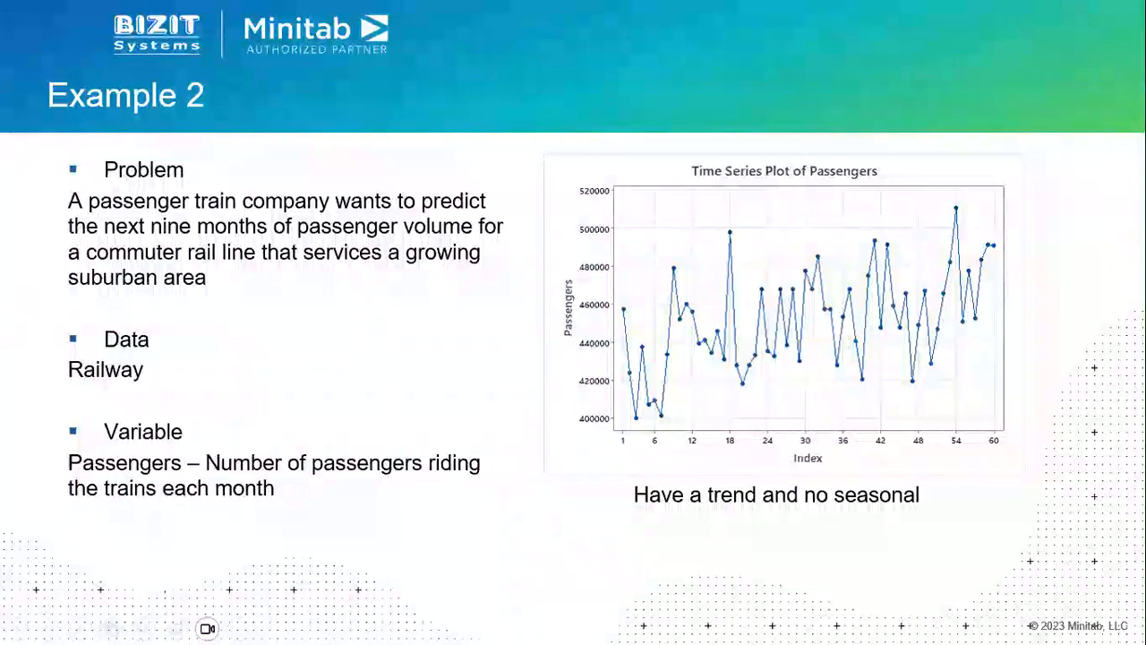
{"action": "key", "text": "Right"}
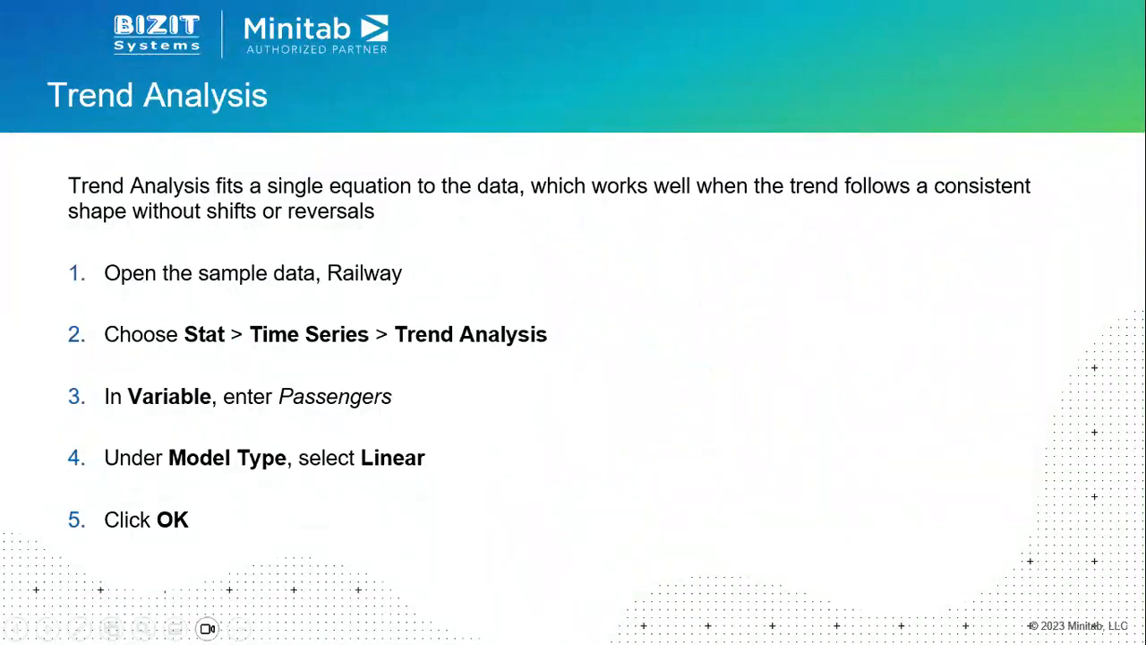
{"action": "key", "text": "Right"}
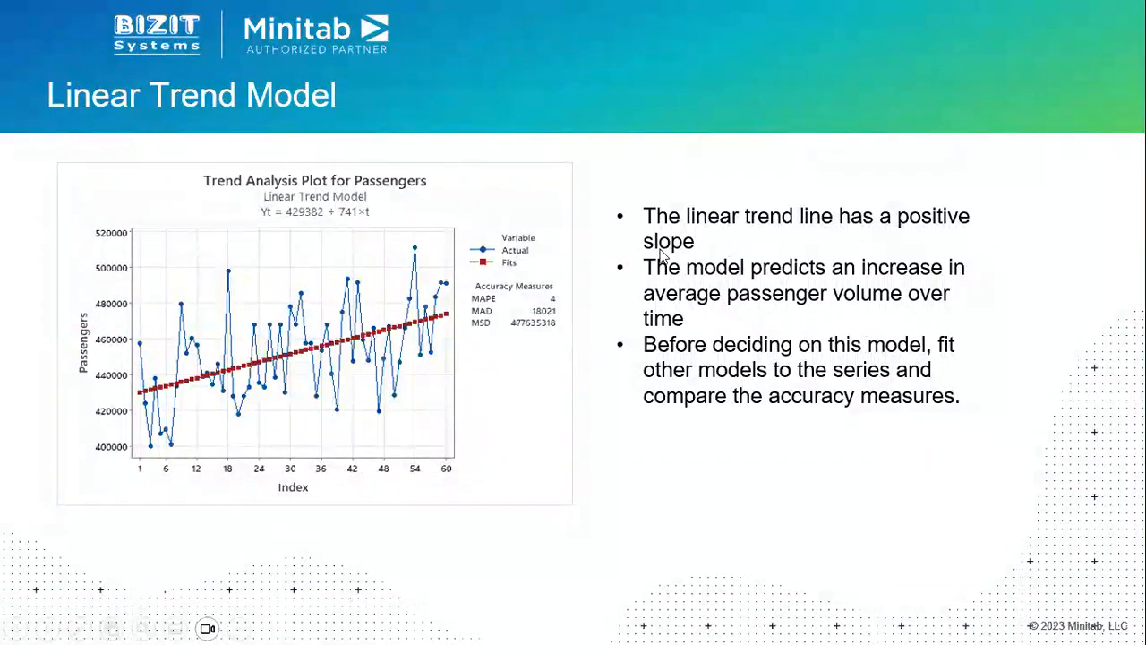
{"action": "key", "text": "Left"}
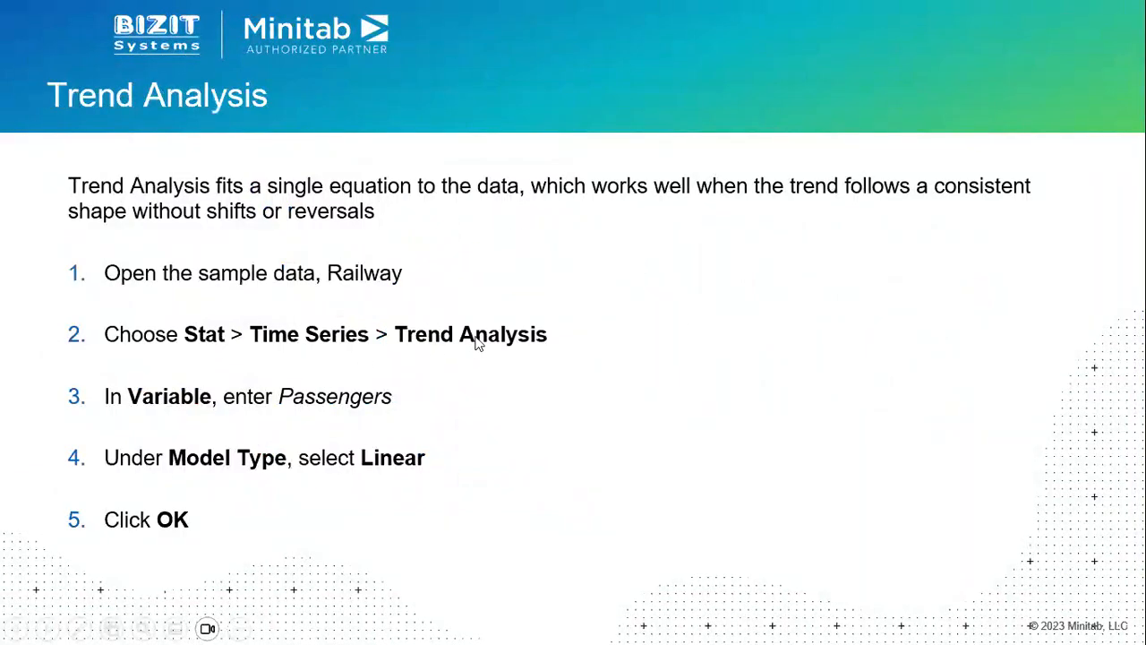
{"action": "key", "text": "Left"}
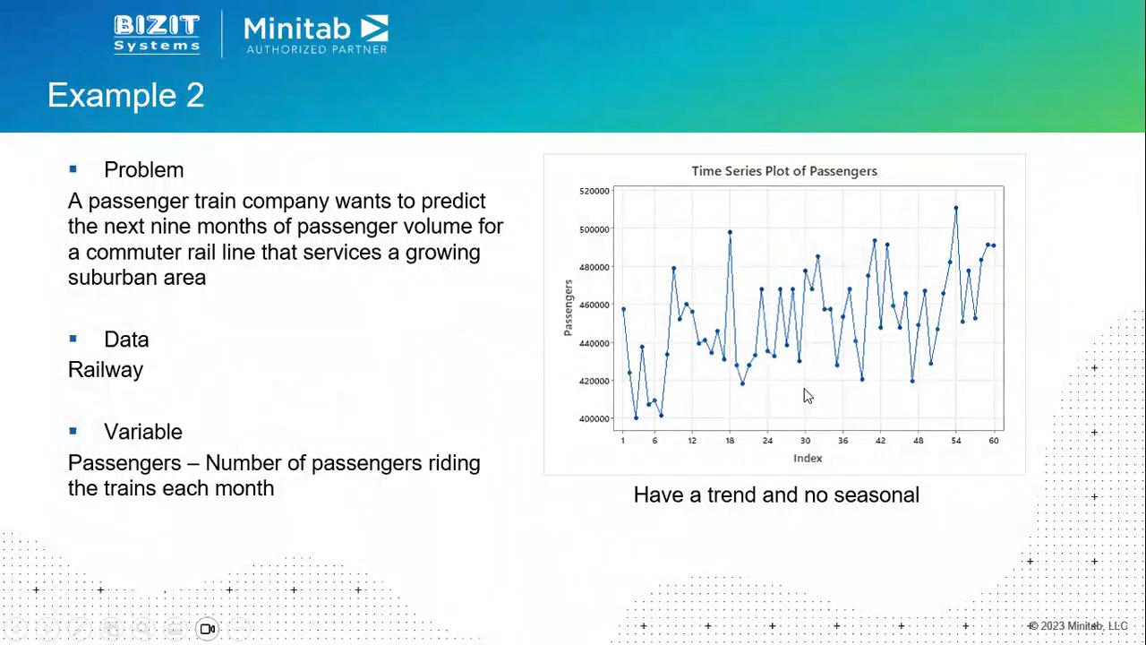
{"action": "key", "text": "Right"}
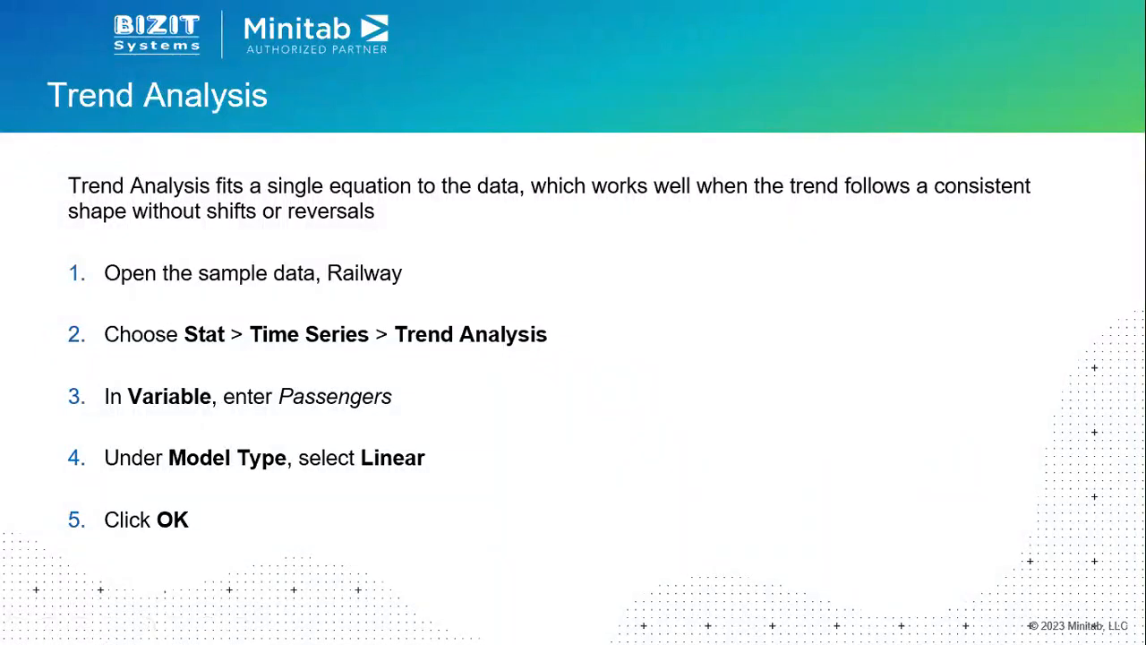
Step: Back in Minitab, run a Trend Analysis on Passengers with the Linear model type and review the equation, accuracy measures and plot
{"action": "key", "text": "alt+Tab"}
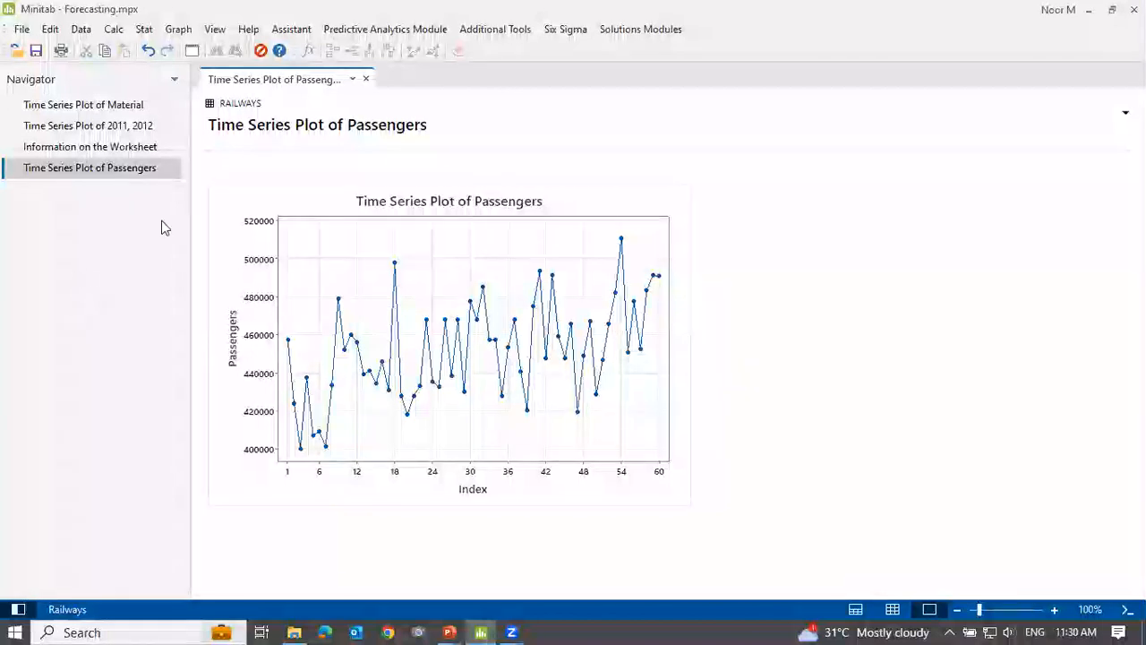
{"action": "left_click", "coordinate": [141, 31]}
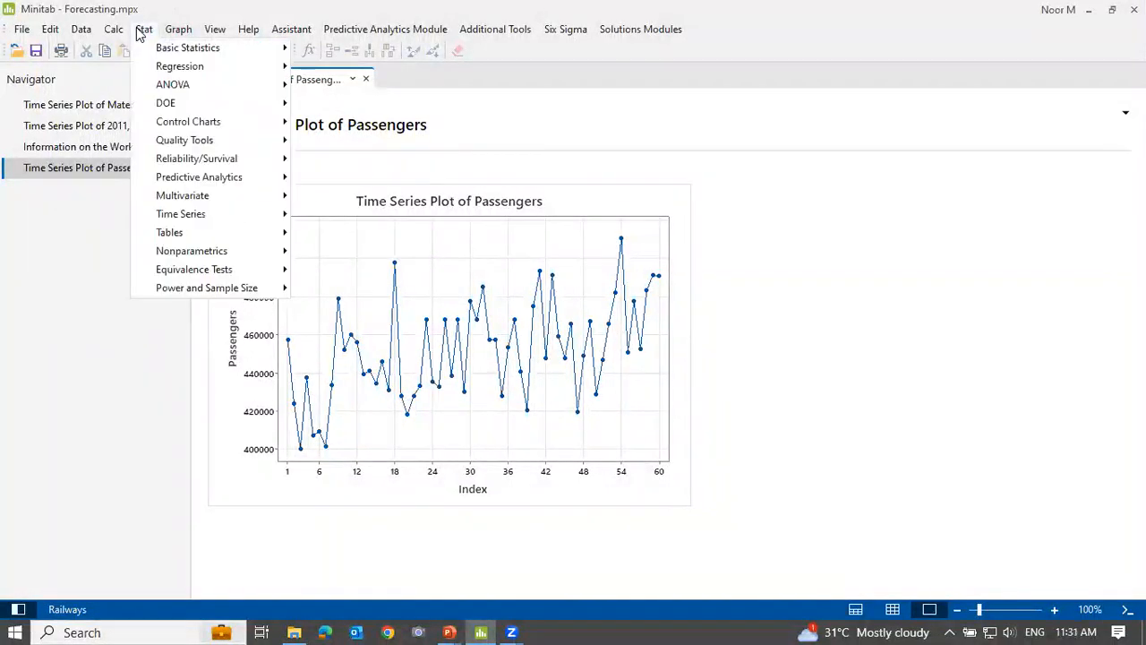
{"action": "mouse_move", "coordinate": [257, 215]}
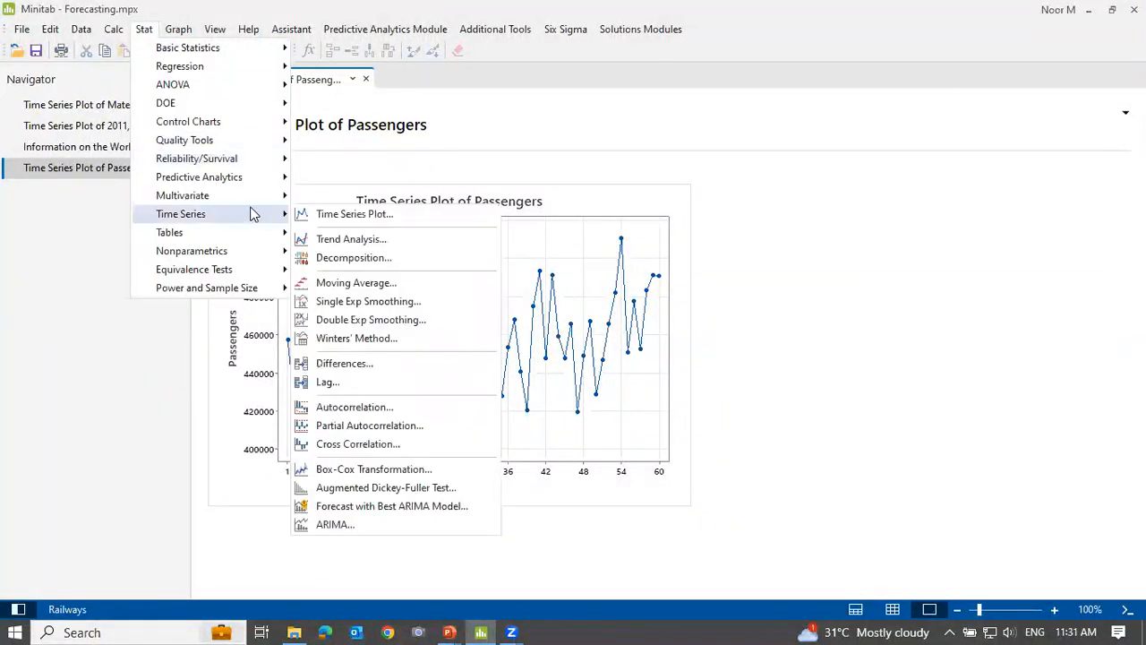
{"action": "left_click", "coordinate": [401, 240]}
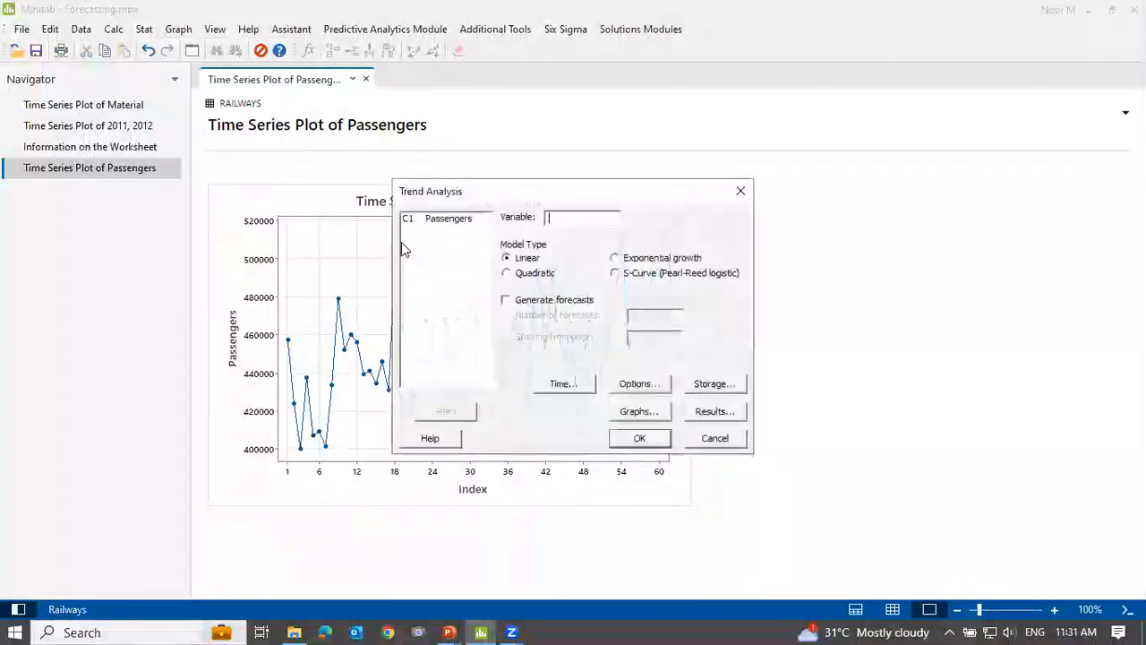
{"action": "left_click", "coordinate": [439, 220]}
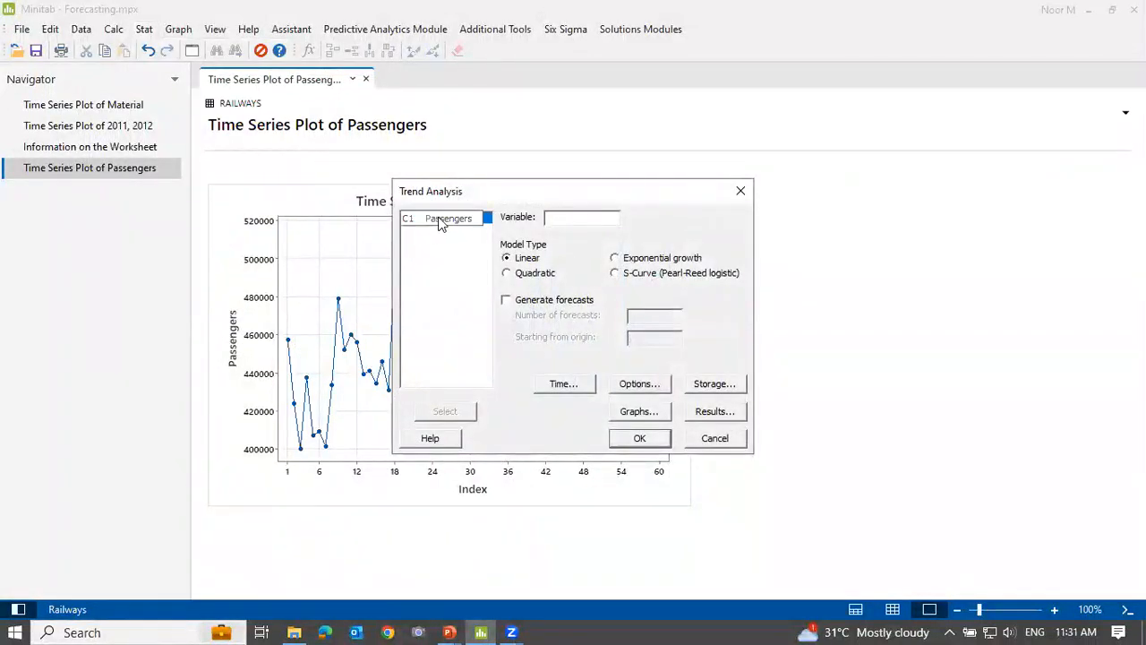
{"action": "double_click", "coordinate": [439, 220]}
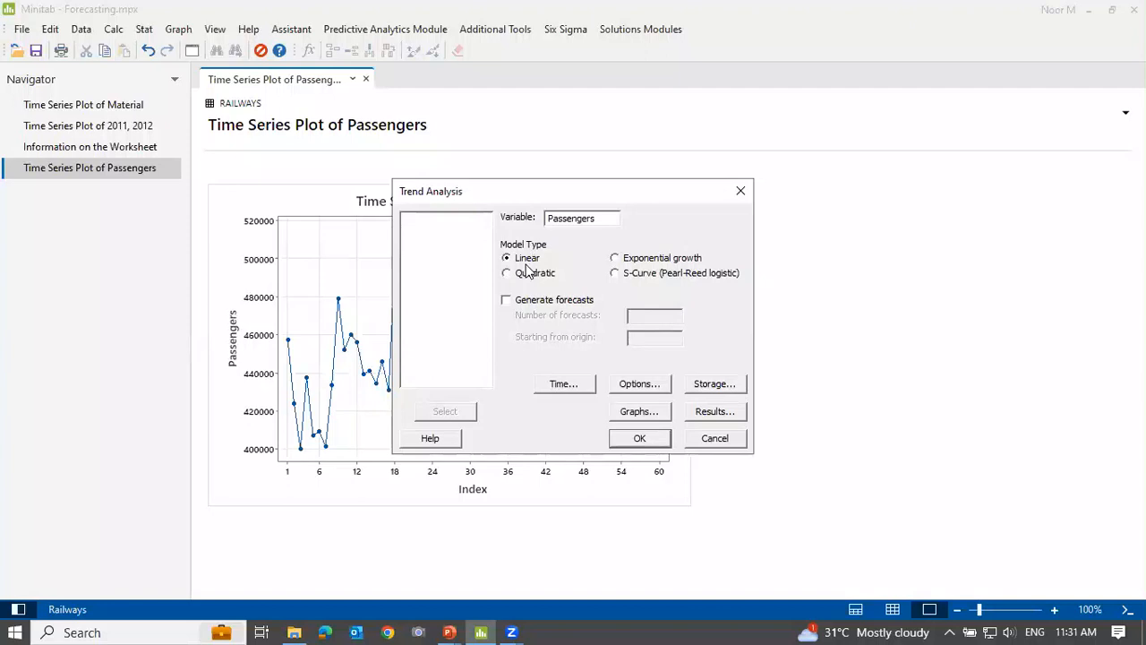
{"action": "left_click", "coordinate": [637, 438]}
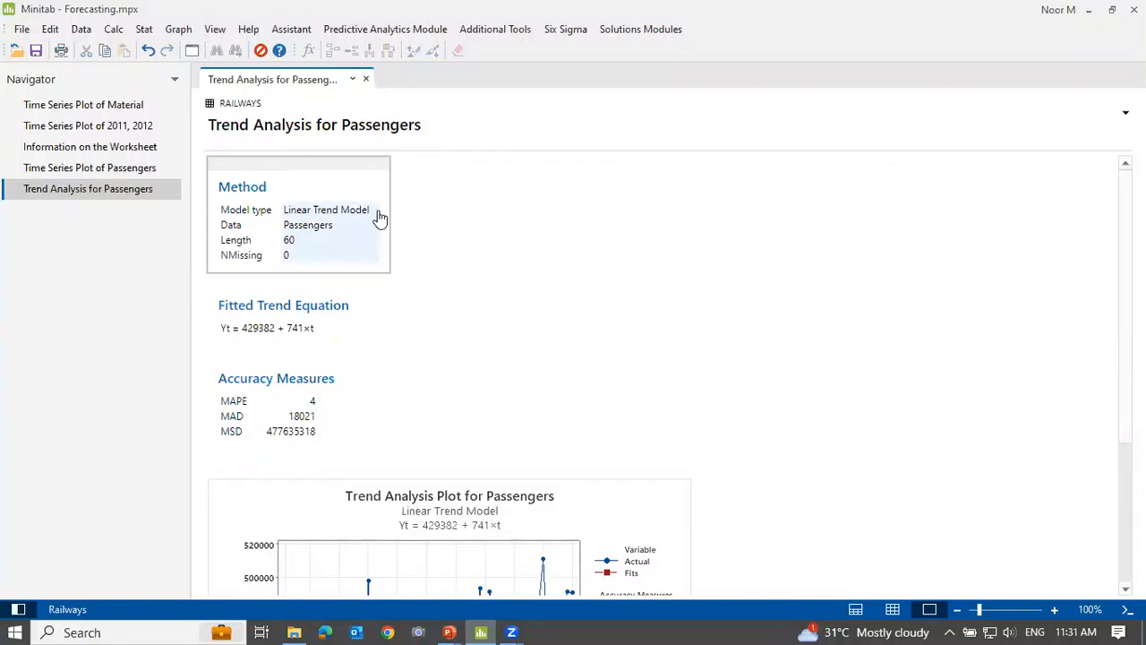
{"action": "scroll", "coordinate": [380, 218], "scroll_direction": "down", "scroll_amount": 3}
{"action": "scroll", "coordinate": [295, 286], "scroll_direction": "up", "scroll_amount": 3}
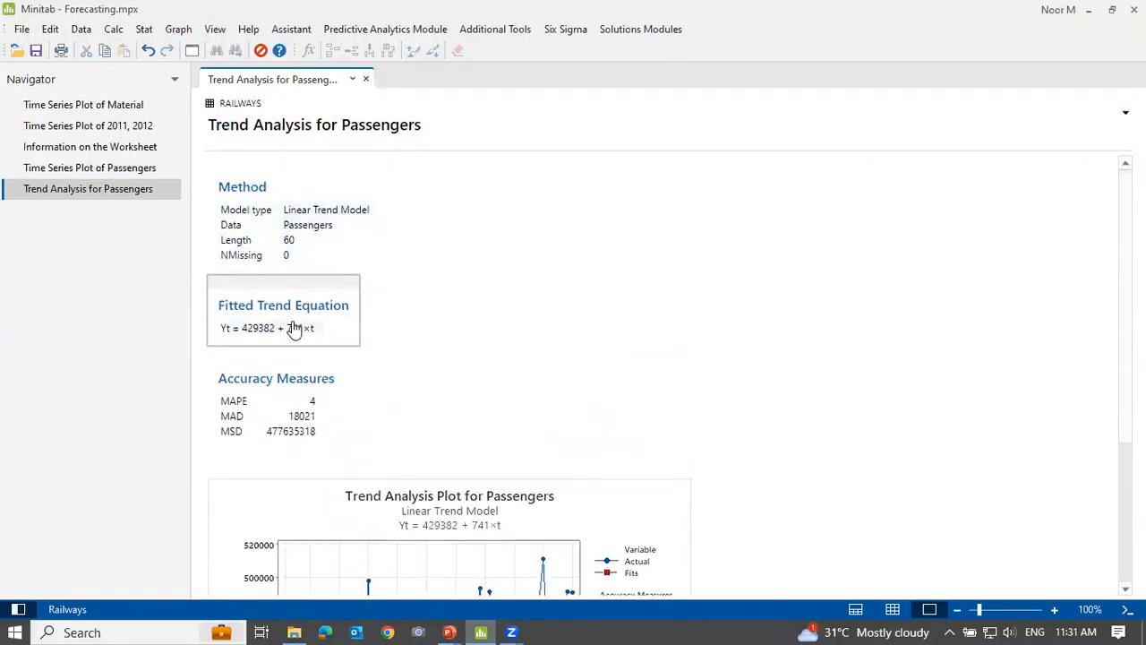
{"action": "scroll", "coordinate": [362, 327], "scroll_direction": "down", "scroll_amount": 2}
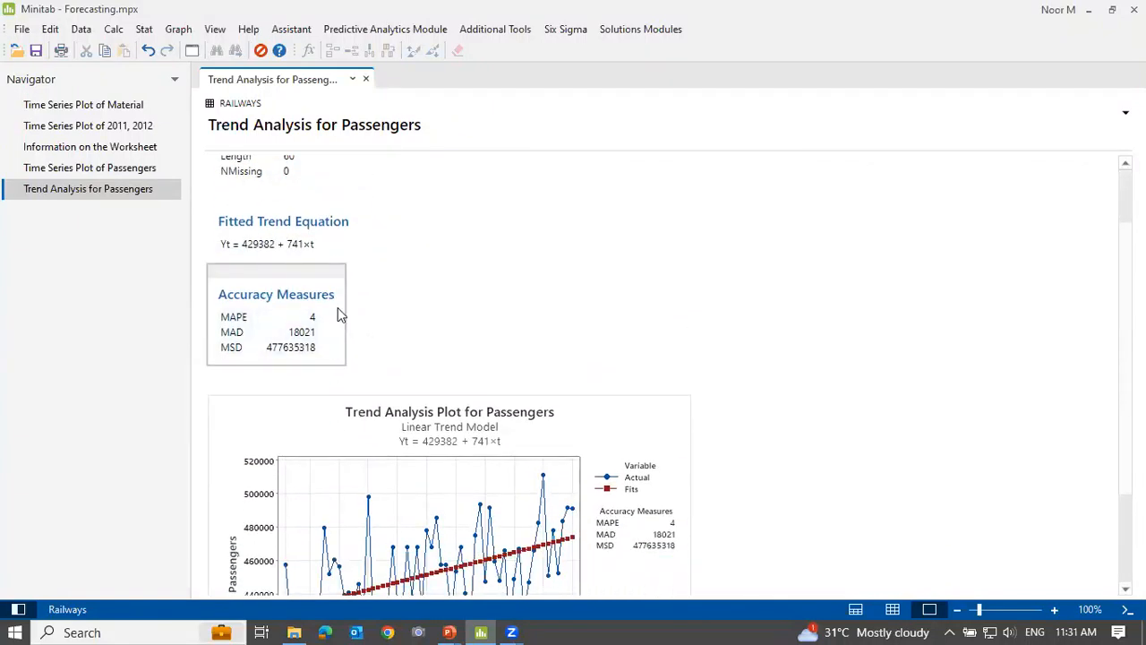
{"action": "scroll", "coordinate": [330, 312], "scroll_direction": "down", "scroll_amount": 3}
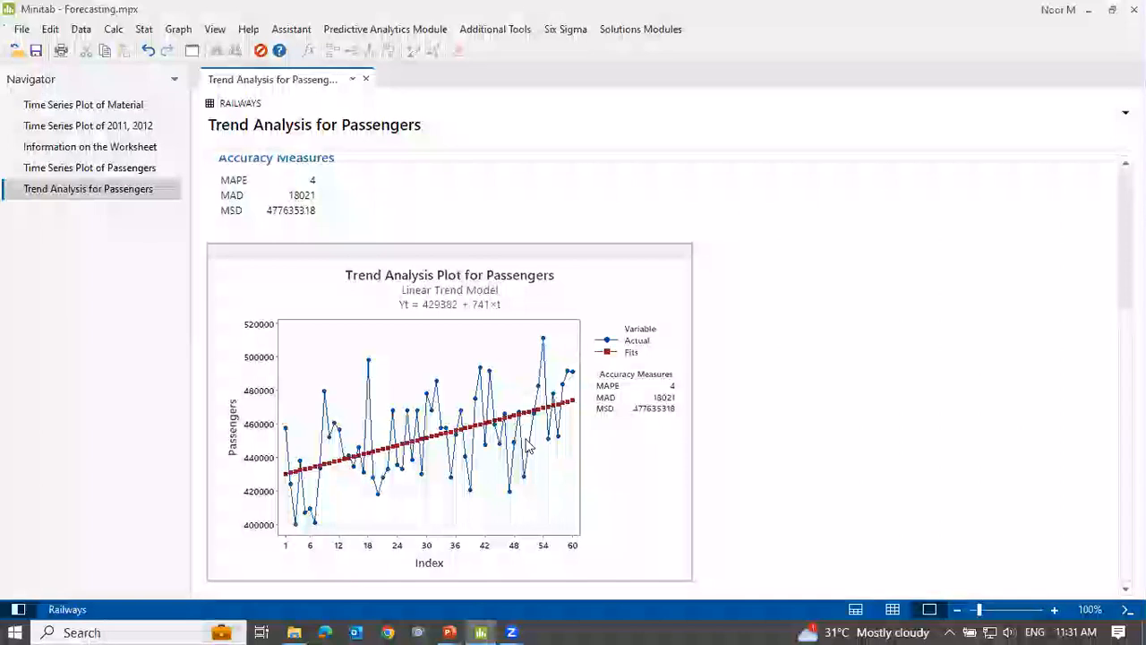
Step: Run another Trend Analysis on Passengers with the Quadratic model type
{"action": "left_click", "coordinate": [191, 51]}
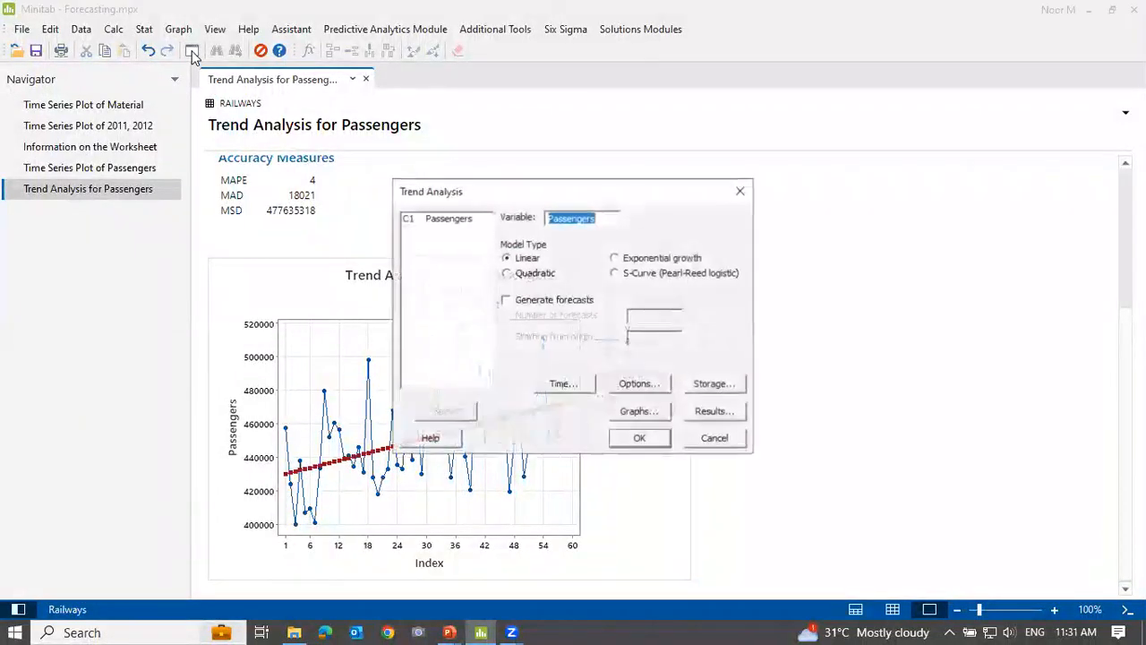
{"action": "key", "text": "Escape"}
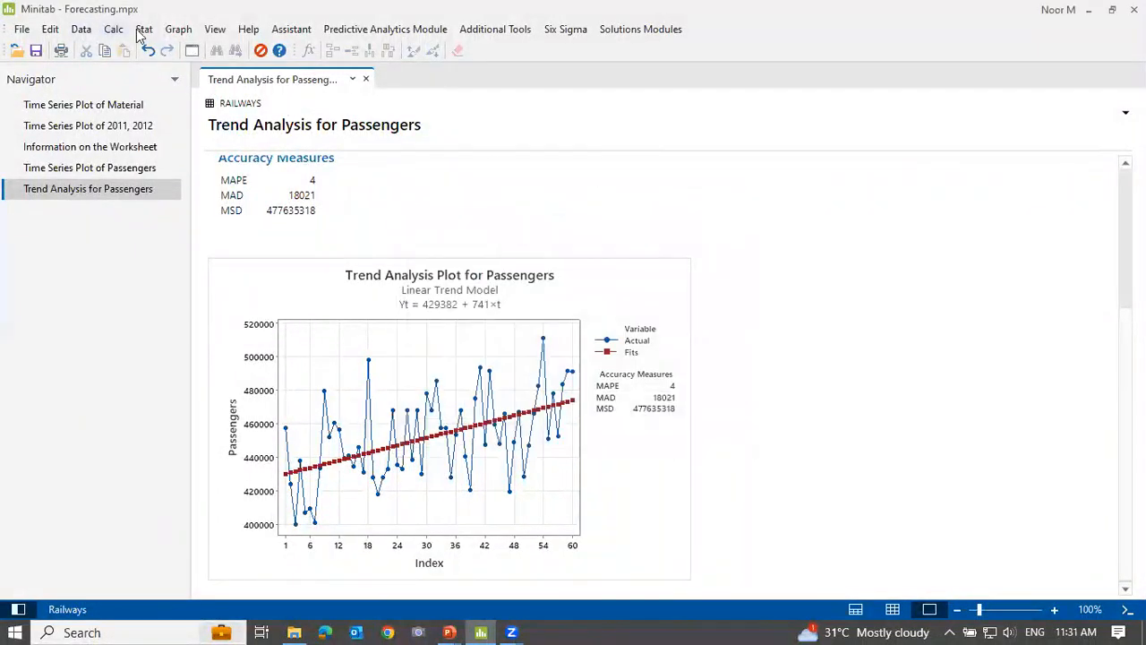
{"action": "left_click", "coordinate": [145, 28]}
{"action": "mouse_move", "coordinate": [203, 220]}
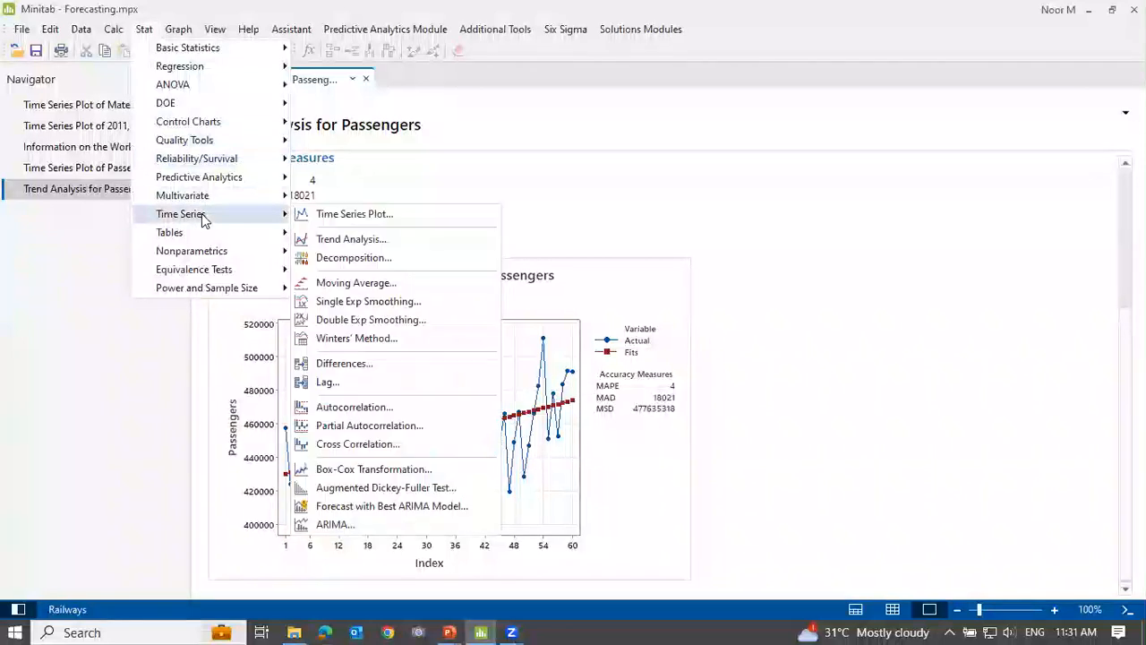
{"action": "left_click", "coordinate": [413, 237]}
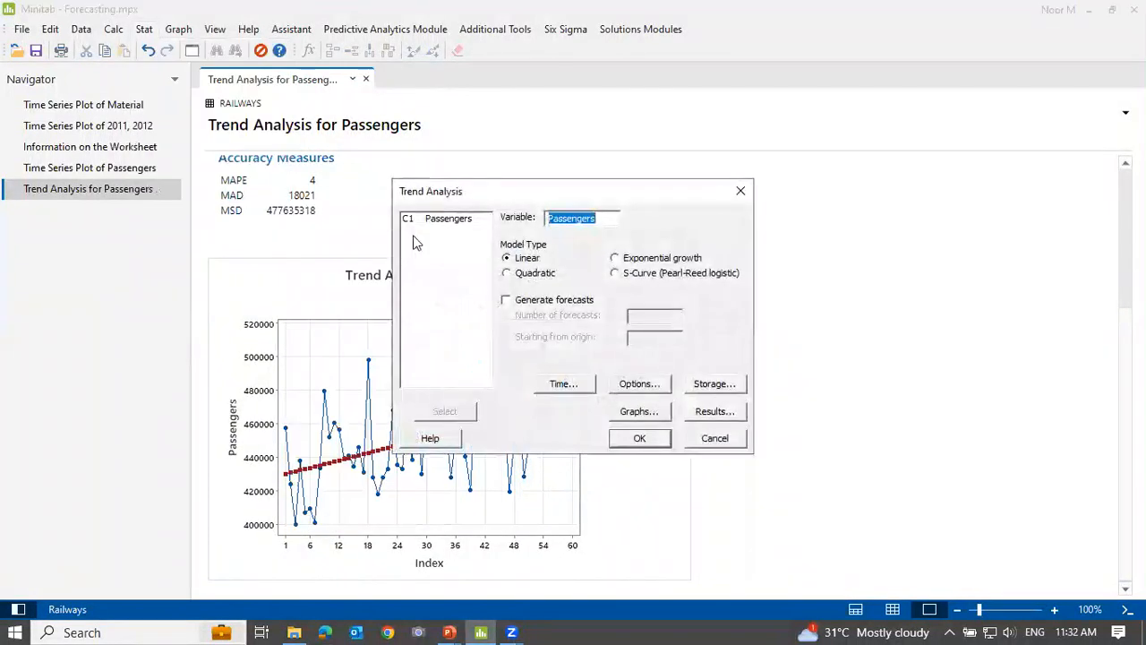
{"action": "left_click", "coordinate": [522, 276]}
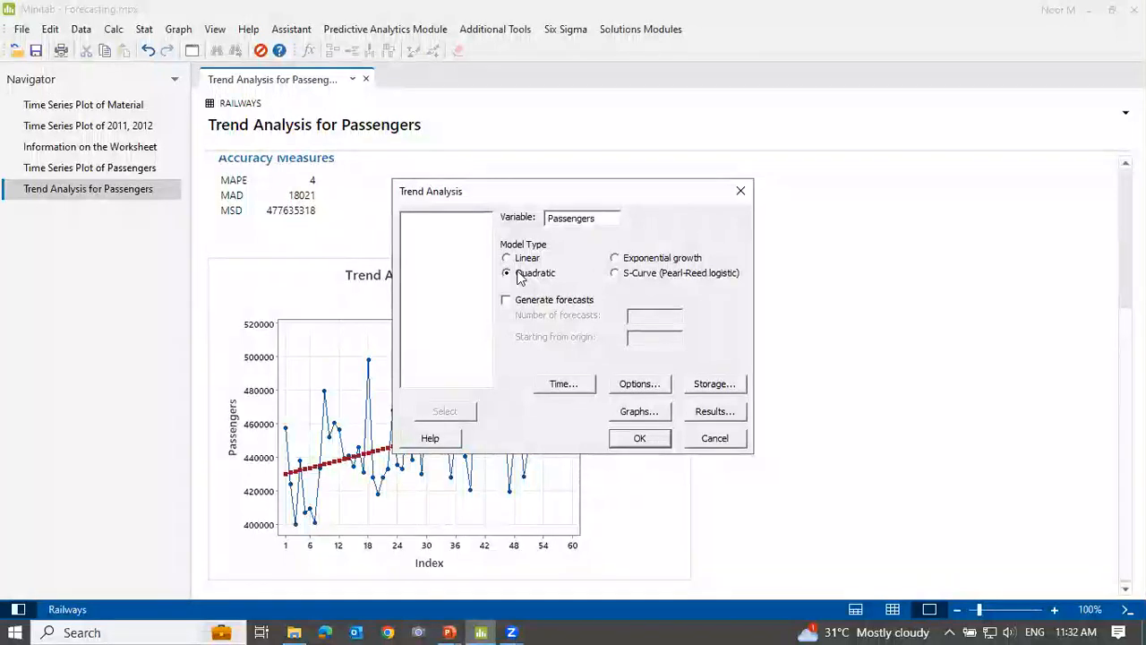
{"action": "left_click", "coordinate": [640, 439]}
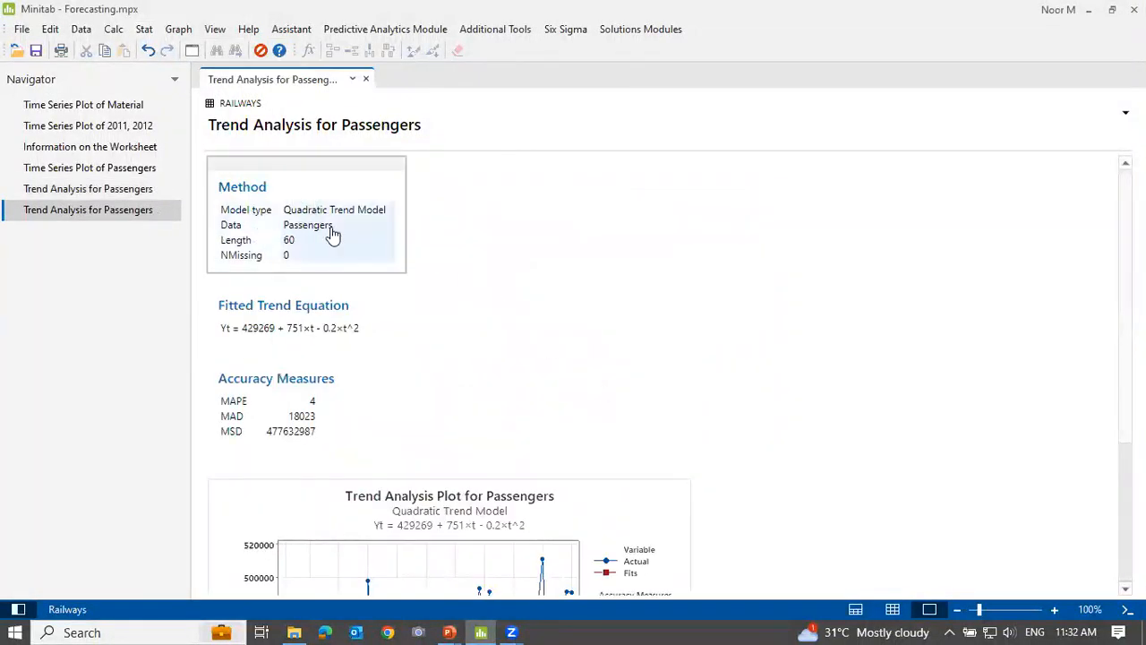
Step: Examine the quadratic model's equation, accuracy measures and plot, and return to the Trend Analysis slide in the presentation
{"action": "scroll", "coordinate": [333, 236], "scroll_direction": "down", "scroll_amount": 2}
{"action": "scroll", "coordinate": [258, 228], "scroll_direction": "up", "scroll_amount": 1}
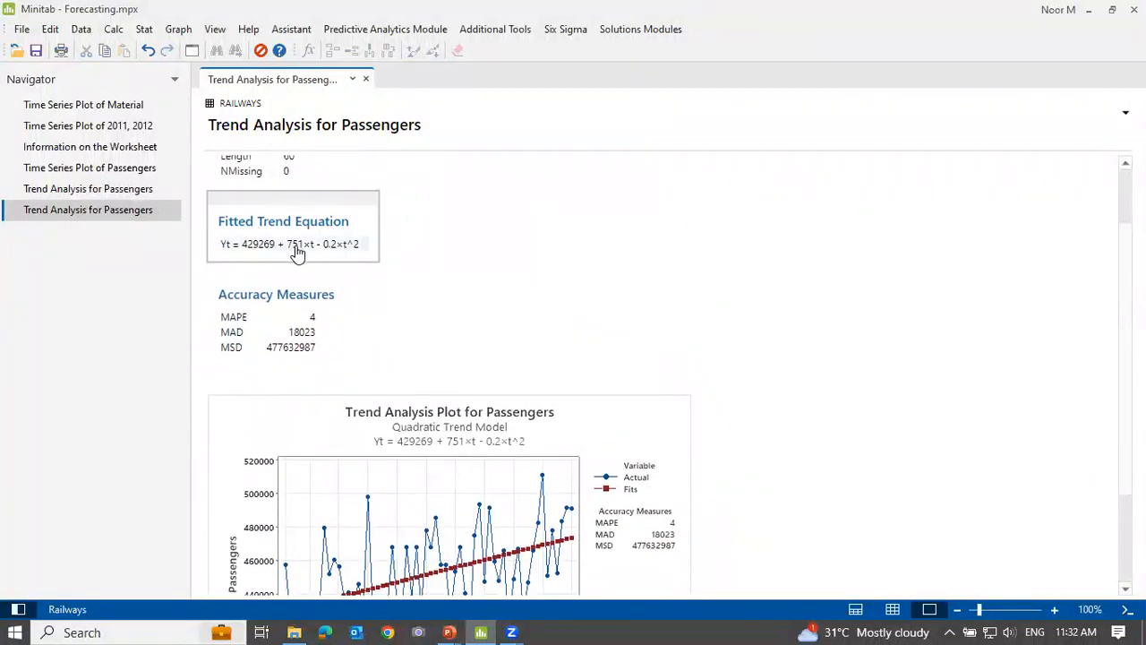
{"action": "scroll", "coordinate": [298, 254], "scroll_direction": "down", "scroll_amount": 2}
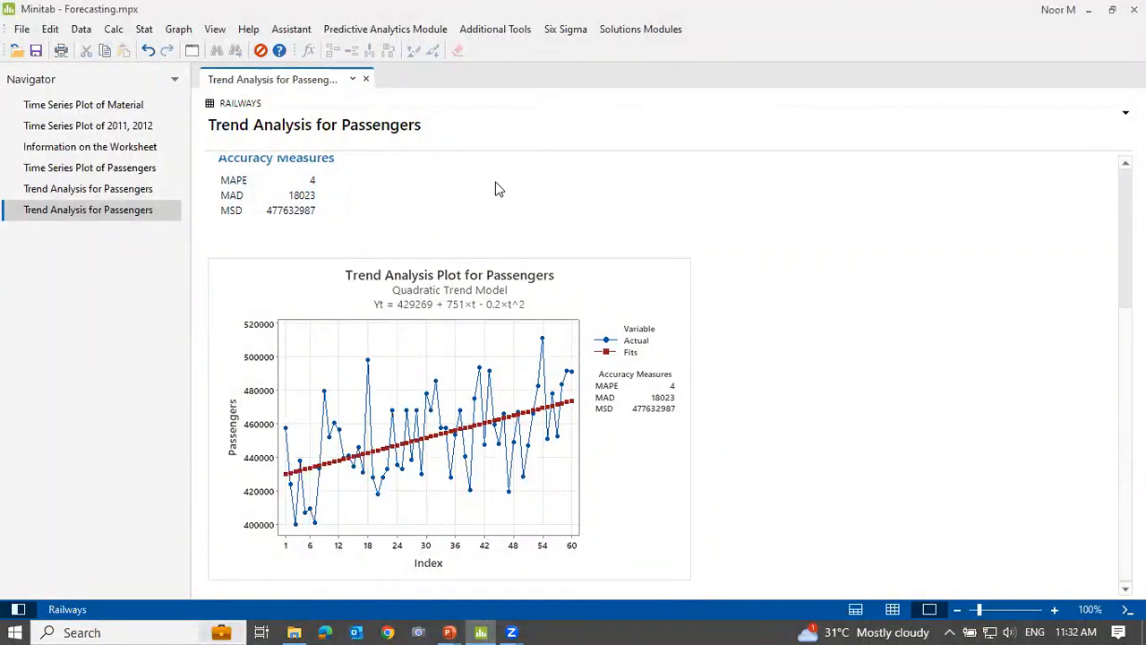
{"action": "left_click", "coordinate": [293, 632]}
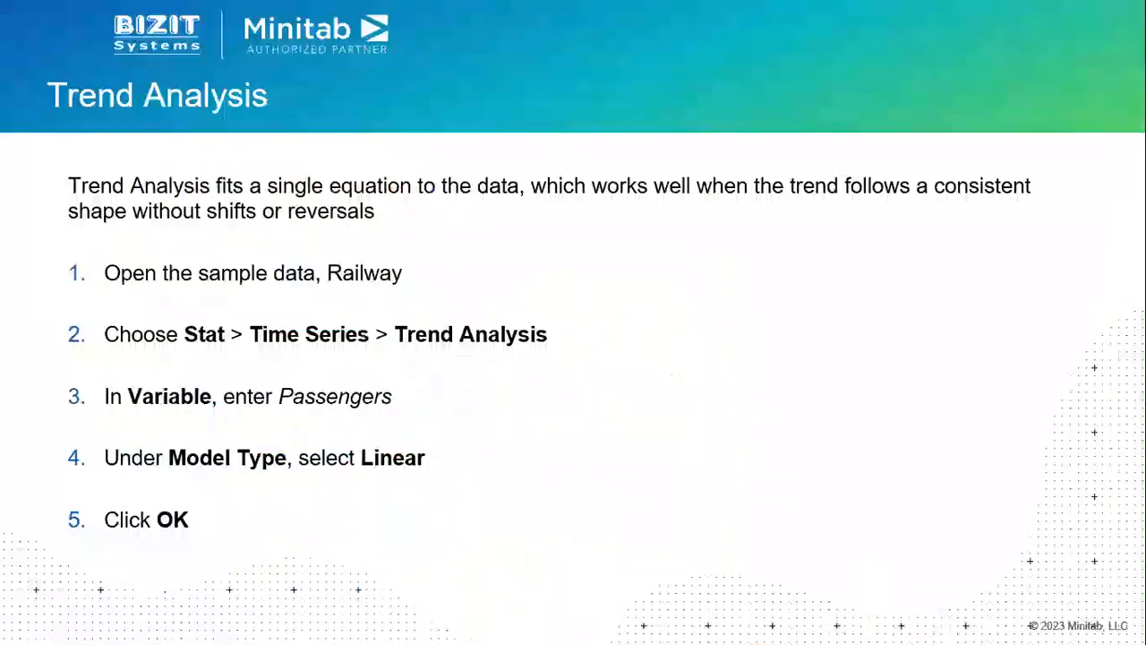
Step: Return to the Simple forecasting & smoothing methods slide and review the methods for data with a trend
{"action": "key", "text": "Left"}
{"action": "key", "text": "Left"}
{"action": "key", "text": "Left"}
{"action": "key", "text": "Left"}
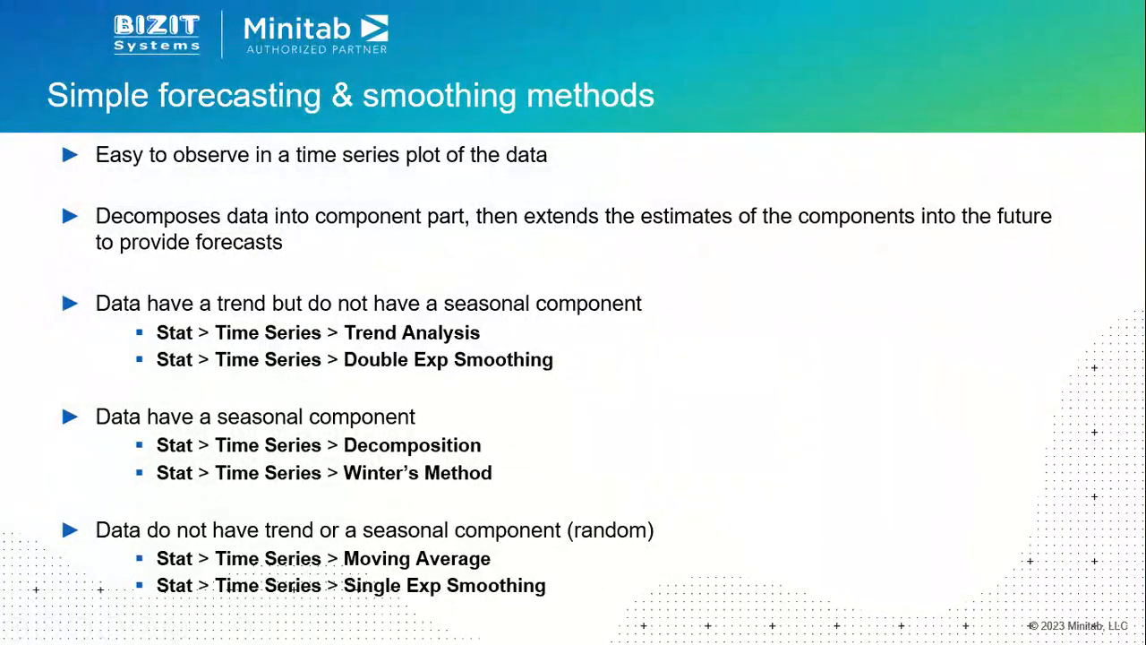
Step: Switch to Minitab and run Double Exponential Smoothing on Passengers with Optimal ARIMA weights
{"action": "key", "text": "alt+Tab"}
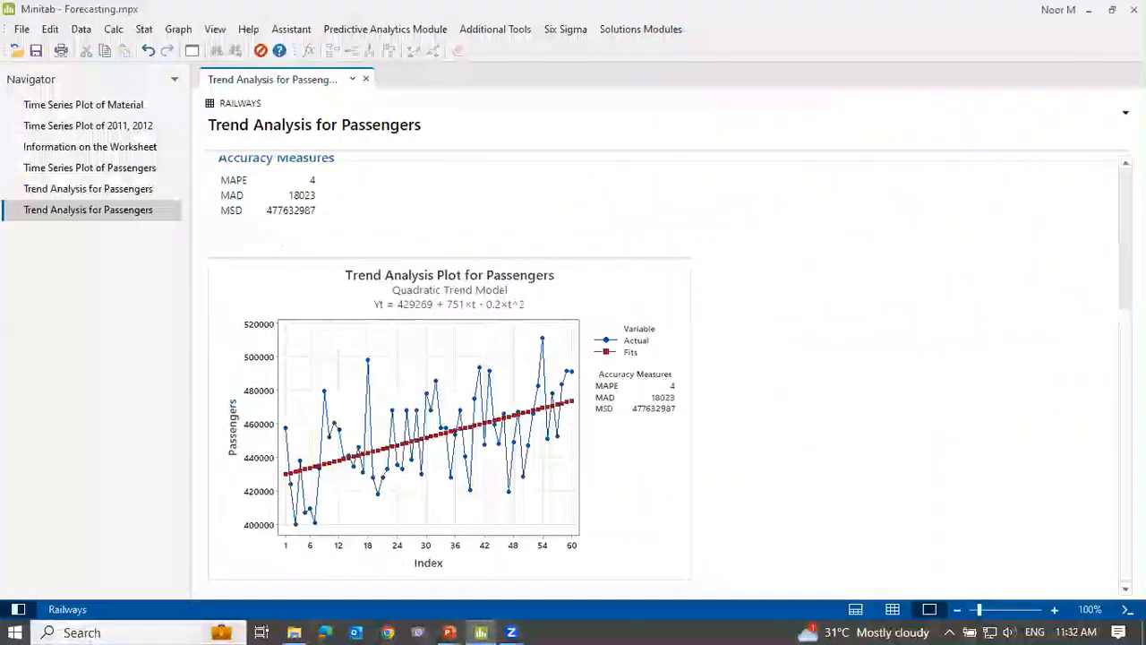
{"action": "left_click", "coordinate": [146, 29]}
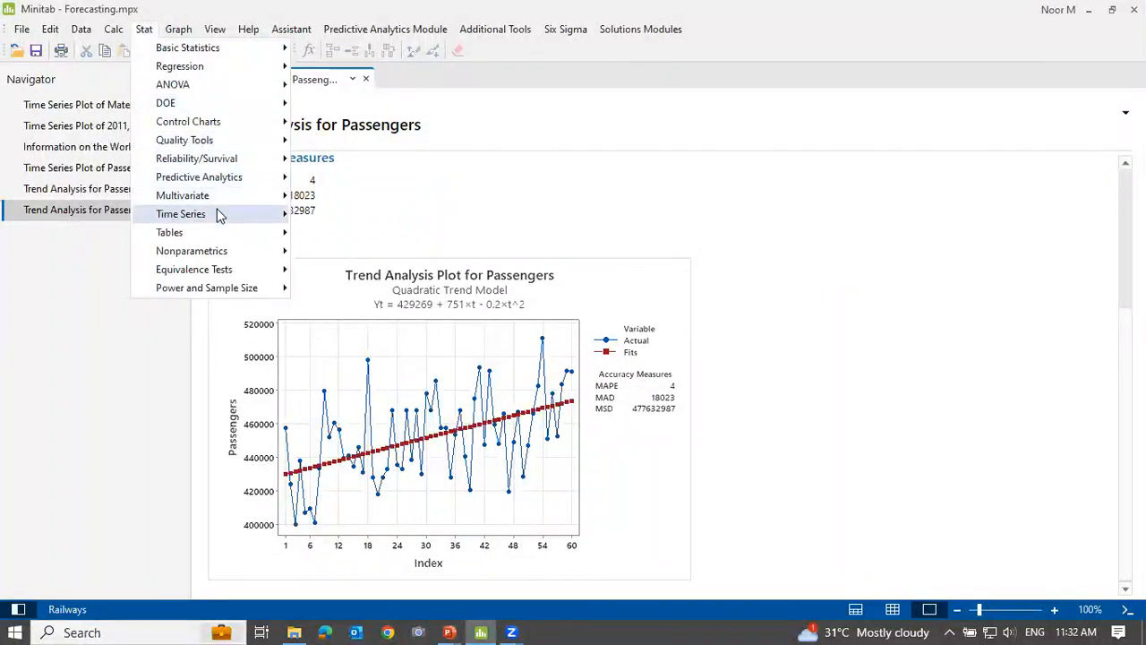
{"action": "mouse_move", "coordinate": [216, 210]}
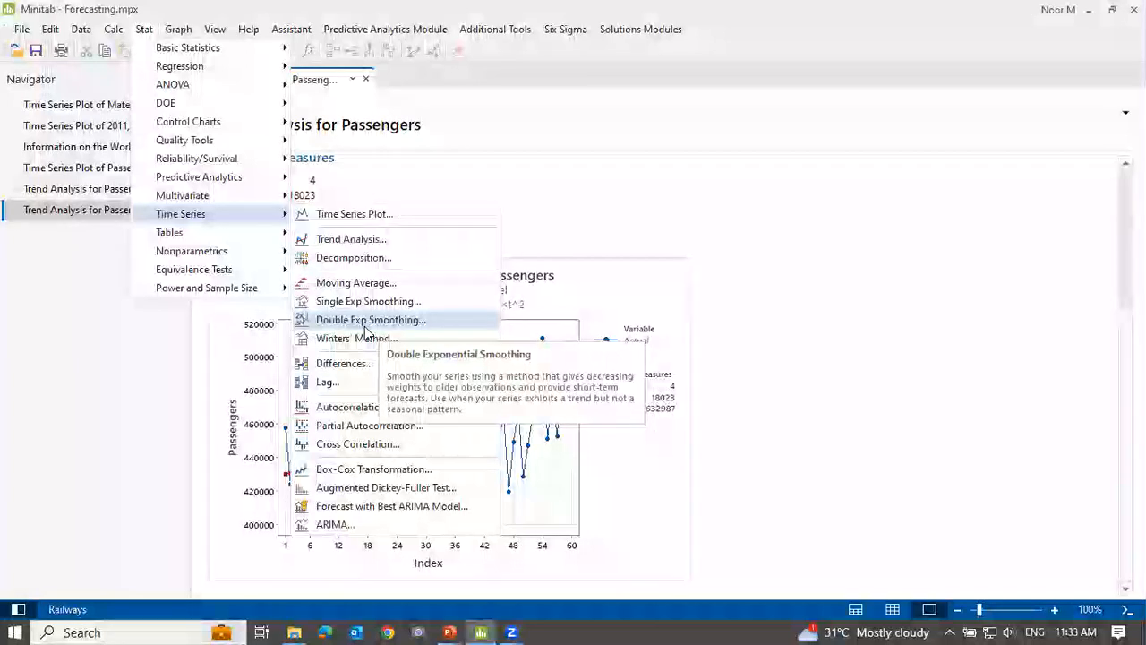
{"action": "left_click", "coordinate": [363, 324]}
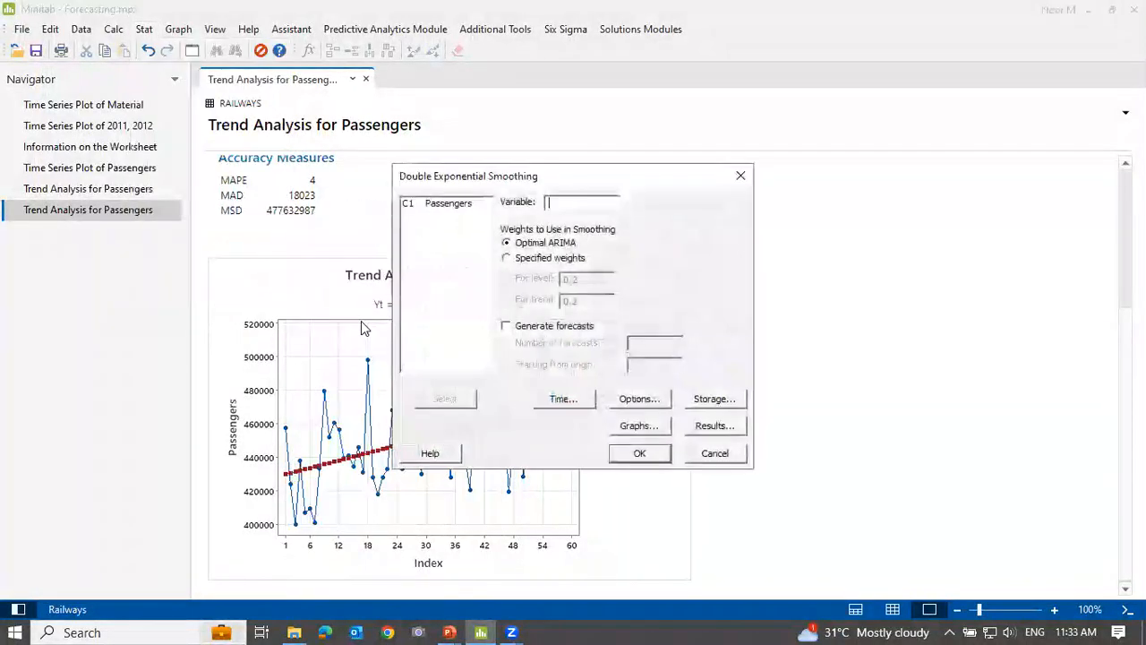
{"action": "double_click", "coordinate": [448, 203]}
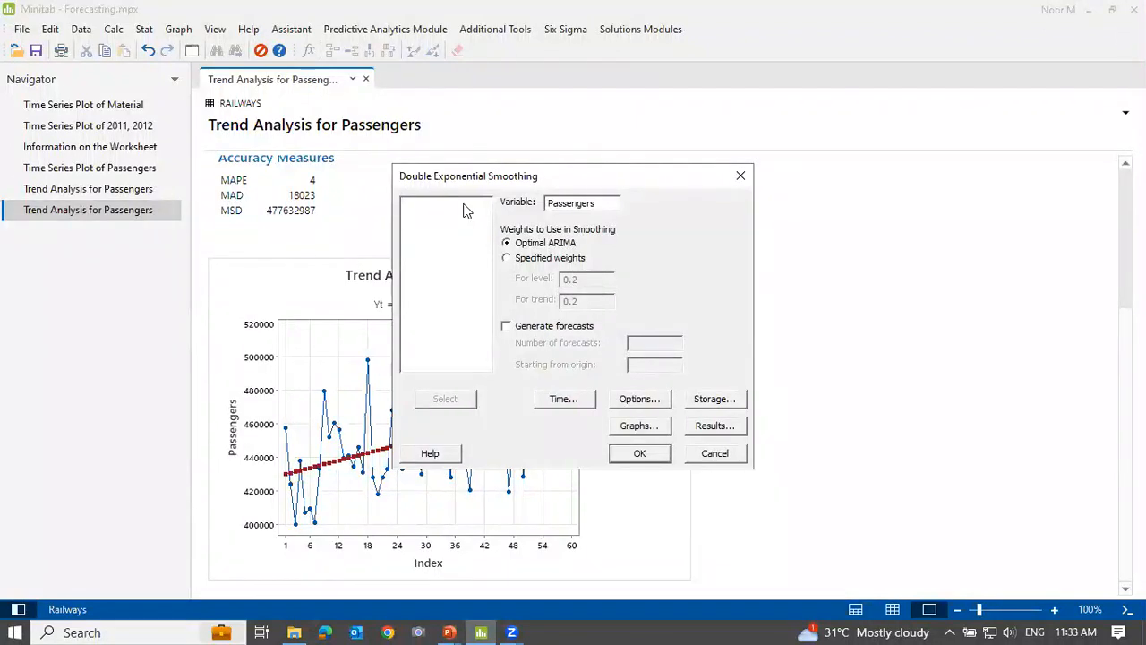
{"action": "left_click", "coordinate": [659, 457]}
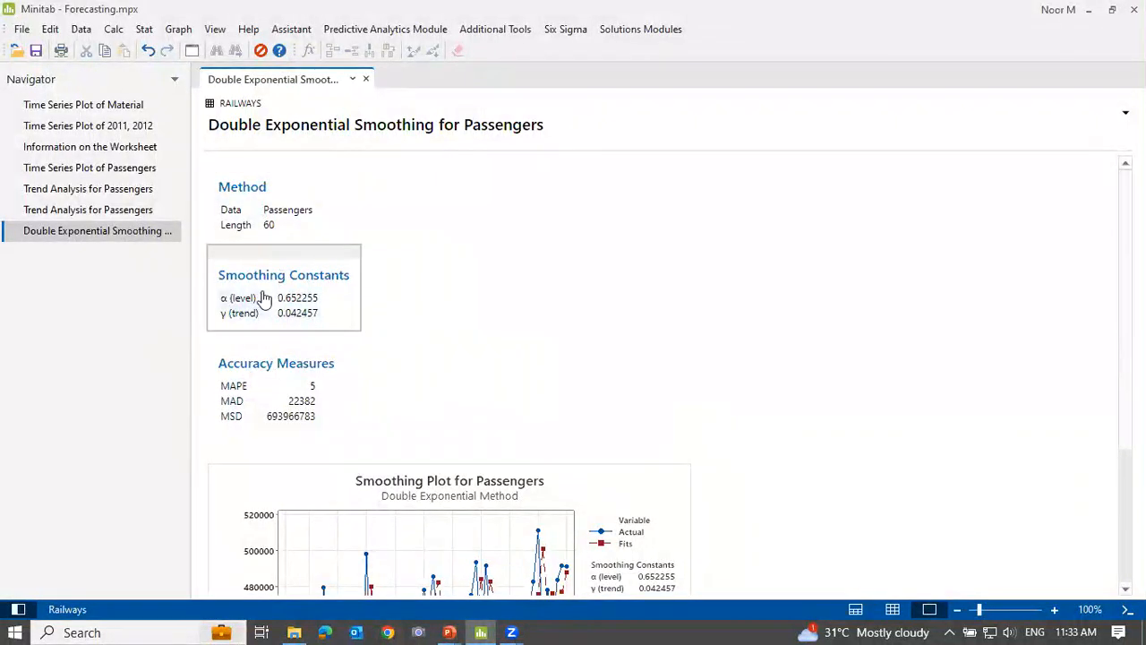
Step: Examine the double exponential smoothing constants, accuracy measures and plot, and compare them with both Passengers trend analyses
{"action": "scroll", "coordinate": [264, 300], "scroll_direction": "down", "scroll_amount": 1}
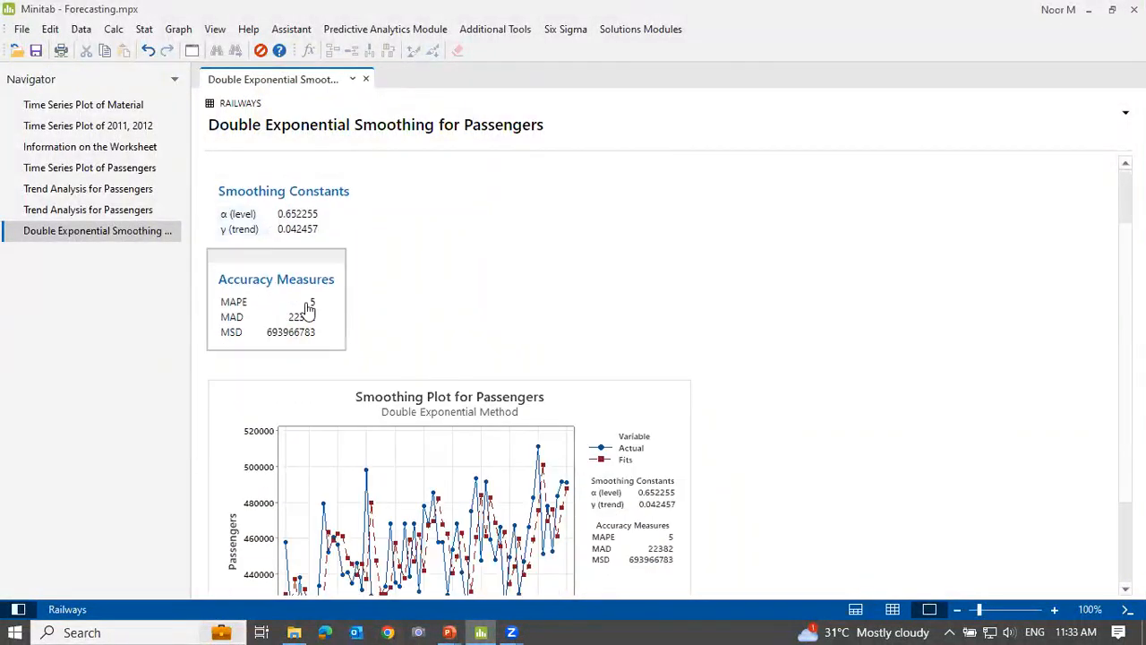
{"action": "scroll", "coordinate": [493, 328], "scroll_direction": "down", "scroll_amount": 1}
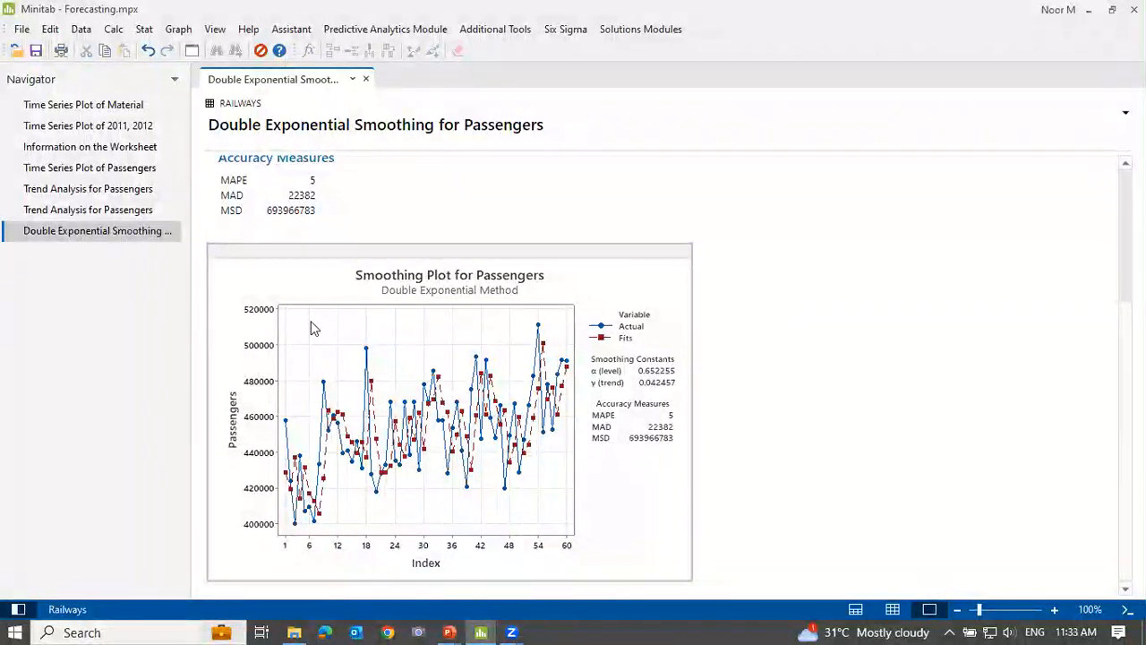
{"action": "left_click", "coordinate": [126, 213]}
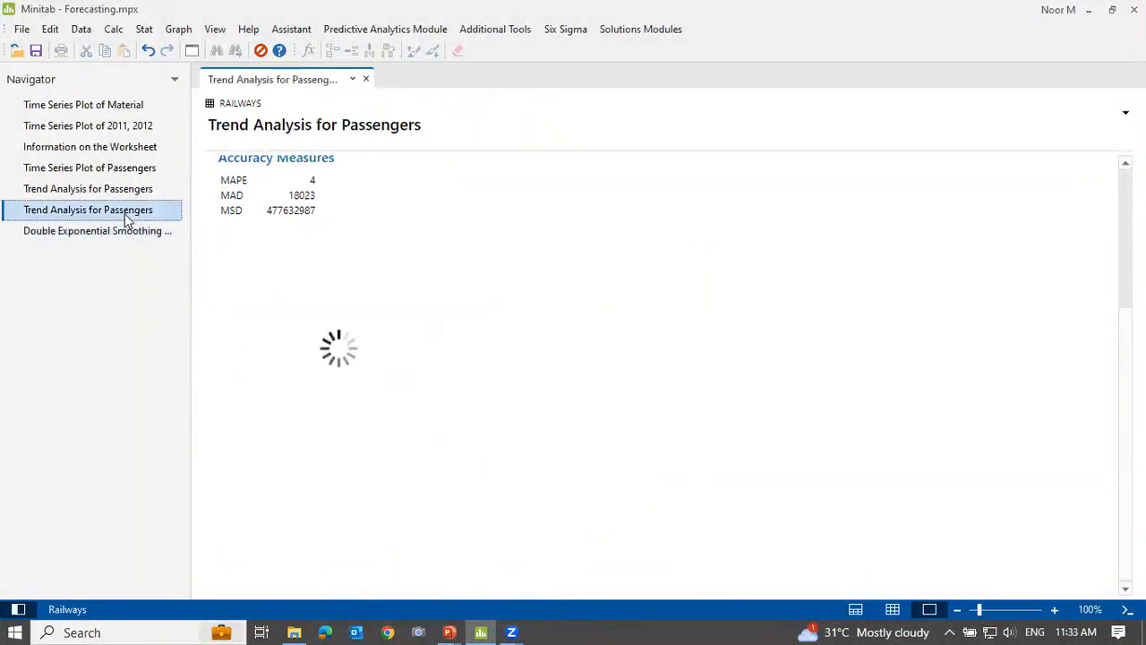
{"action": "left_click", "coordinate": [119, 191]}
{"action": "left_click", "coordinate": [114, 213]}
{"action": "left_click", "coordinate": [104, 231]}
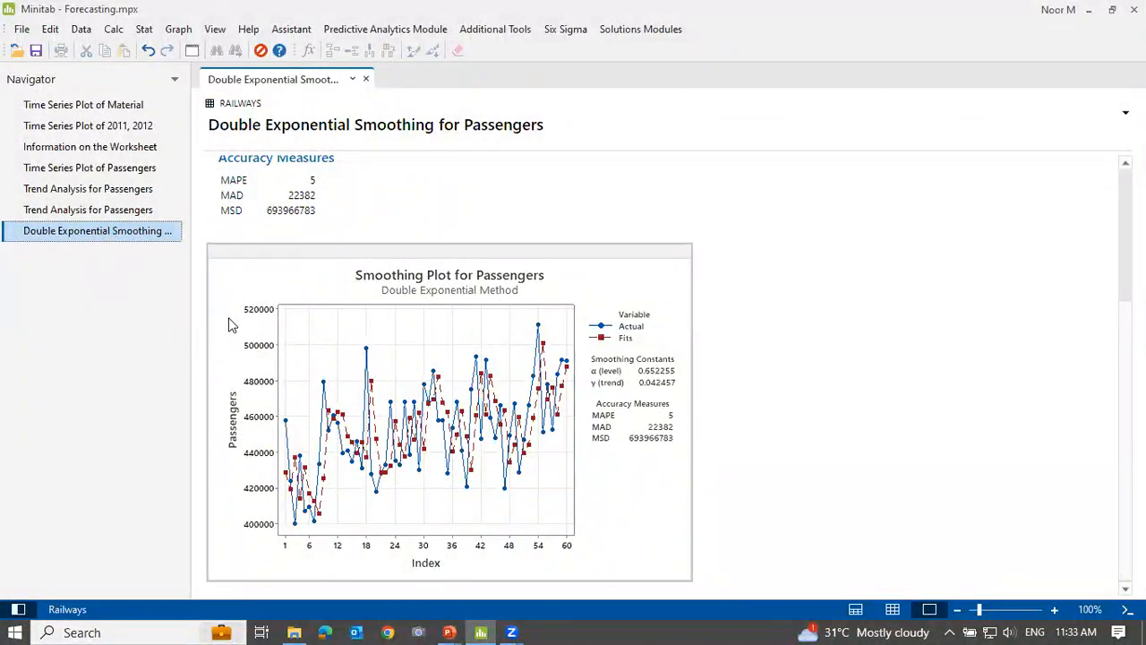
{"action": "scroll", "coordinate": [343, 358], "scroll_direction": "up", "scroll_amount": 2}
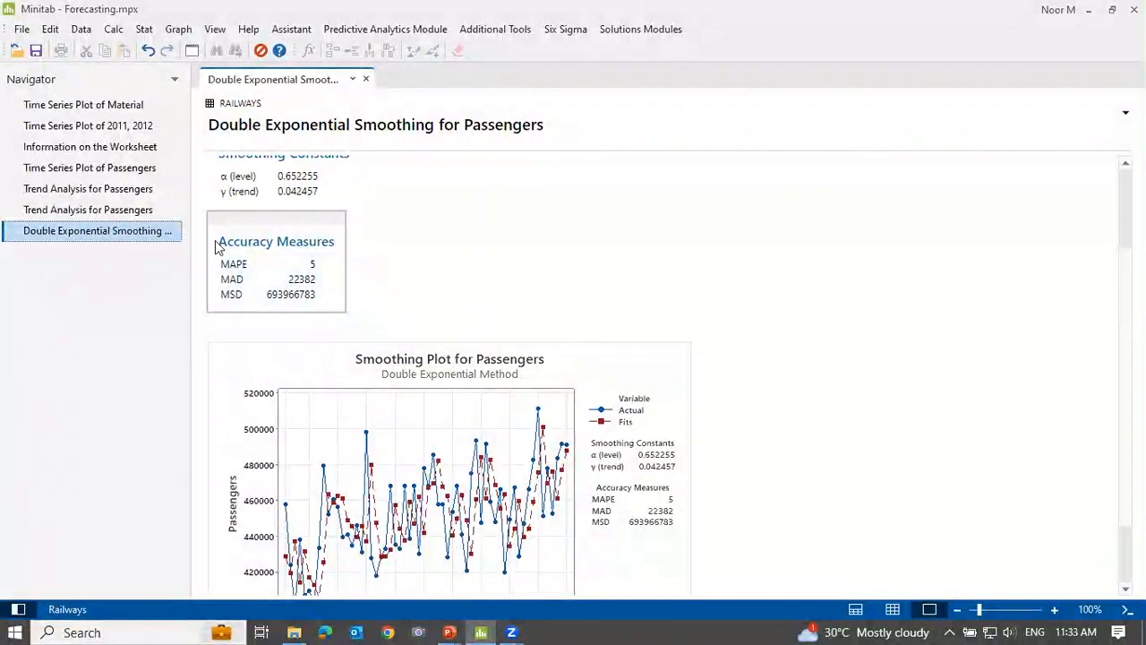
{"action": "scroll", "coordinate": [541, 306], "scroll_direction": "down", "scroll_amount": 2}
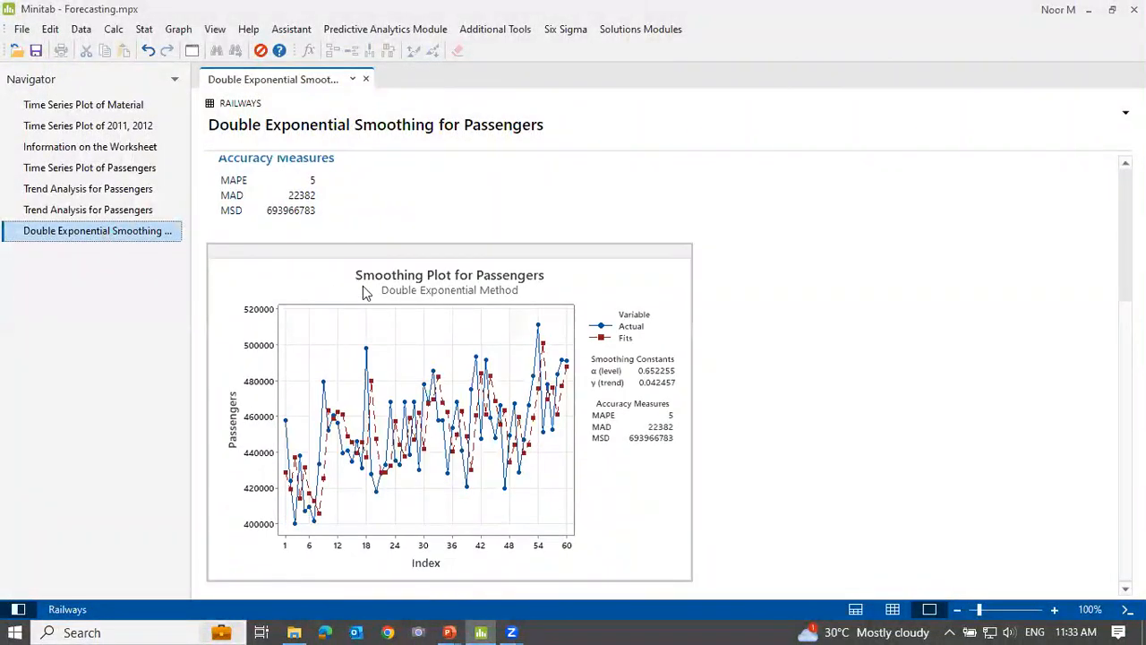
Step: Open the linear Trend Analysis in split view beside the double exponential smoothing results and hide the Navigator
{"action": "right_click", "coordinate": [105, 193]}
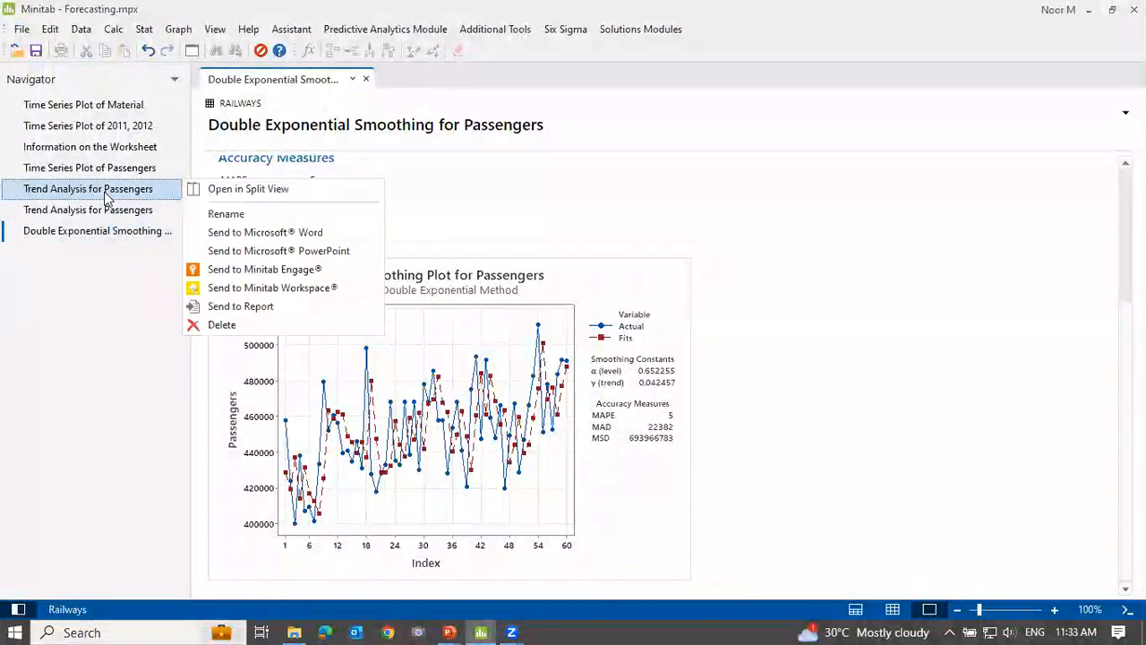
{"action": "left_click", "coordinate": [250, 190]}
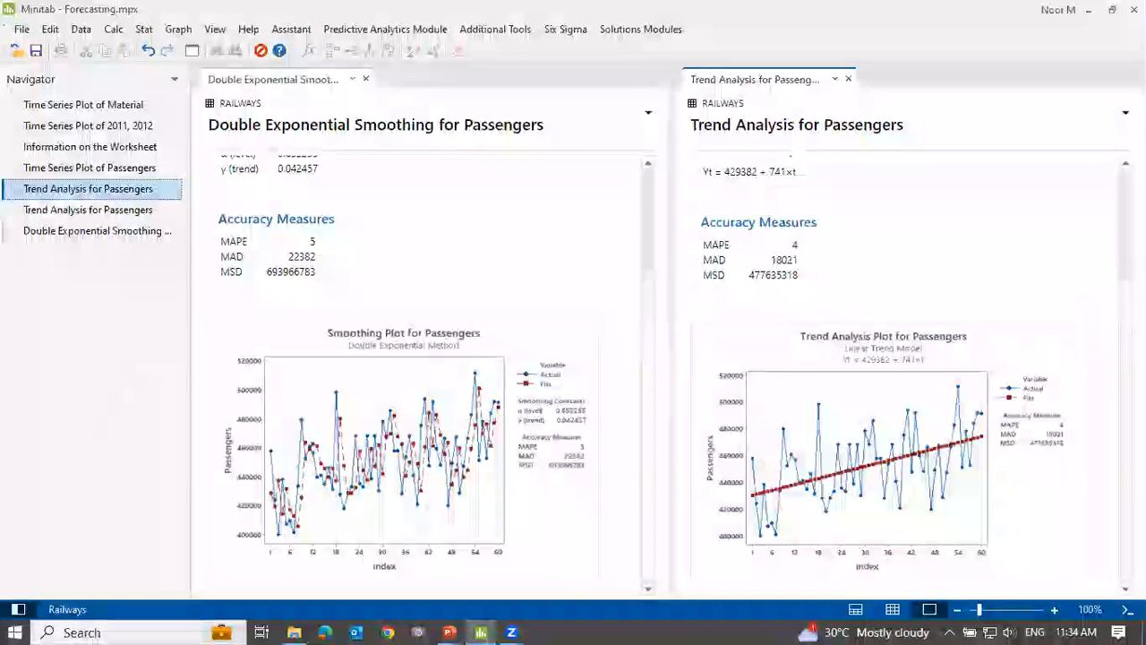
{"action": "left_click", "coordinate": [18, 608]}
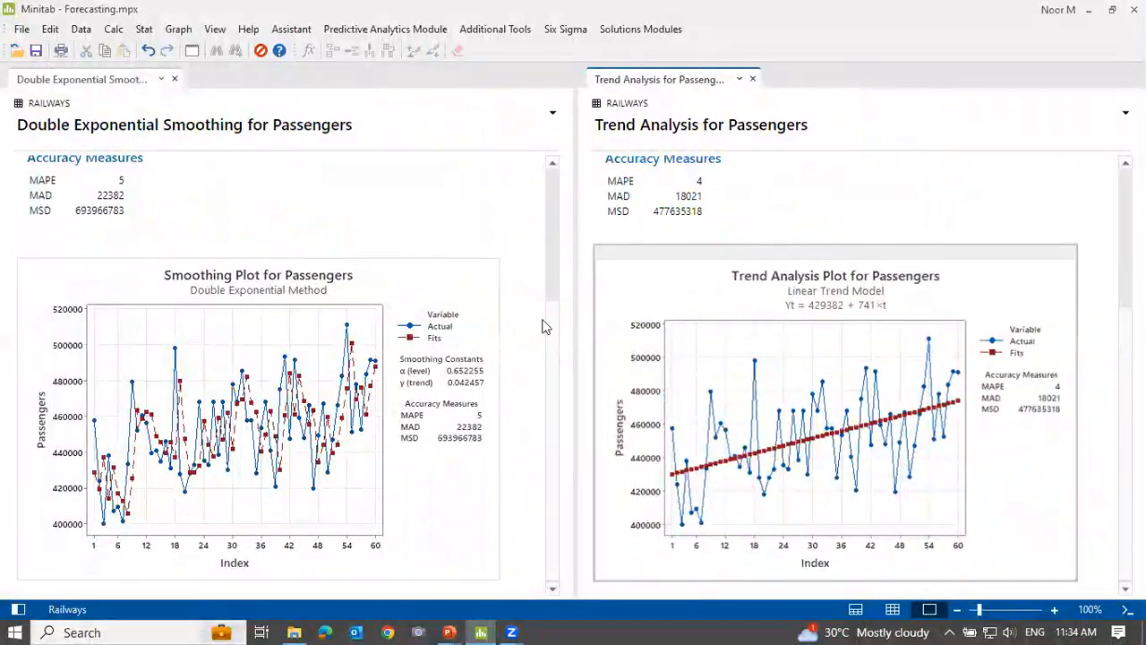
Step: Combine the smoothing plot and the linear trend plot in a layout of 2 rows and 1 column, and close the split Trend Analysis view
{"action": "right_click", "coordinate": [463, 277]}
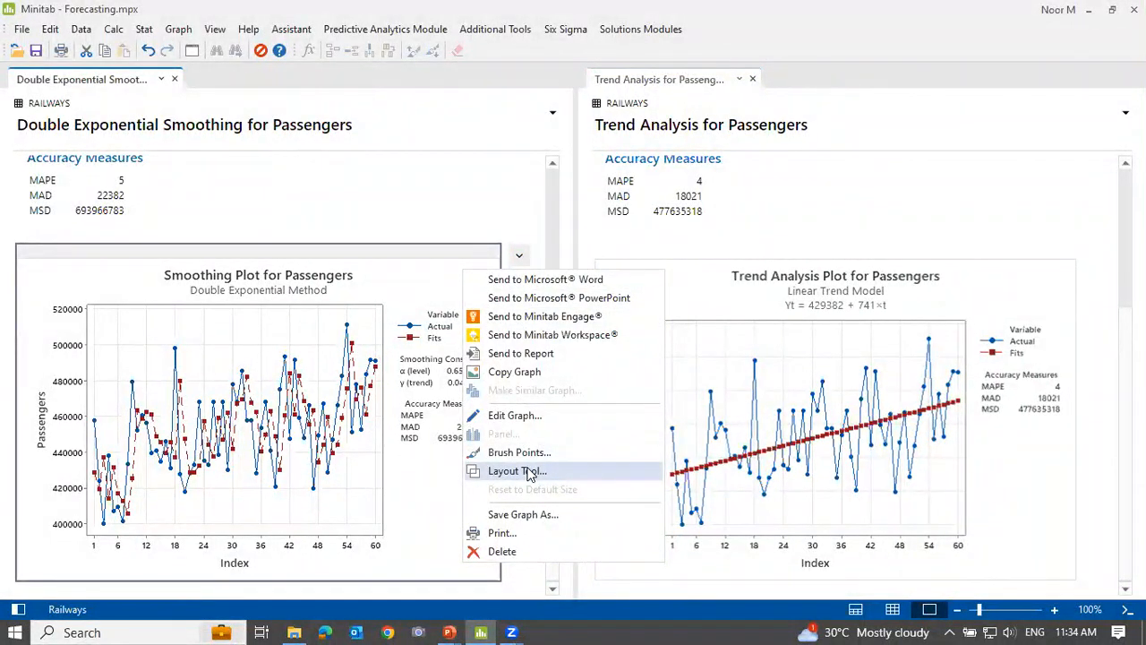
{"action": "left_click", "coordinate": [529, 474]}
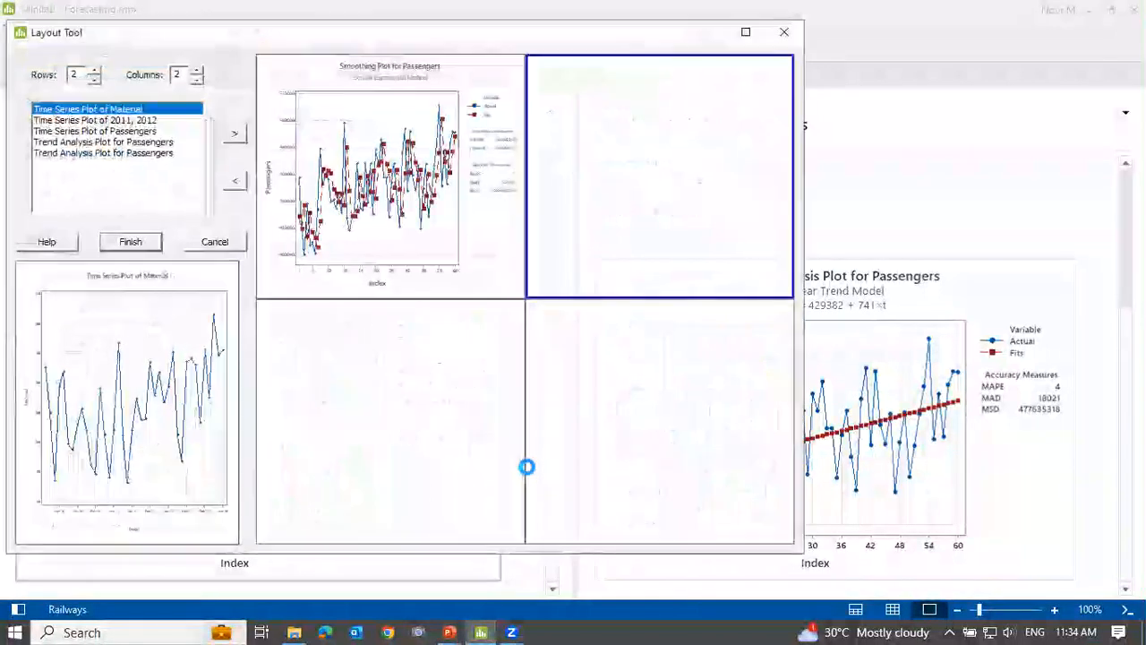
{"action": "left_click", "coordinate": [198, 82]}
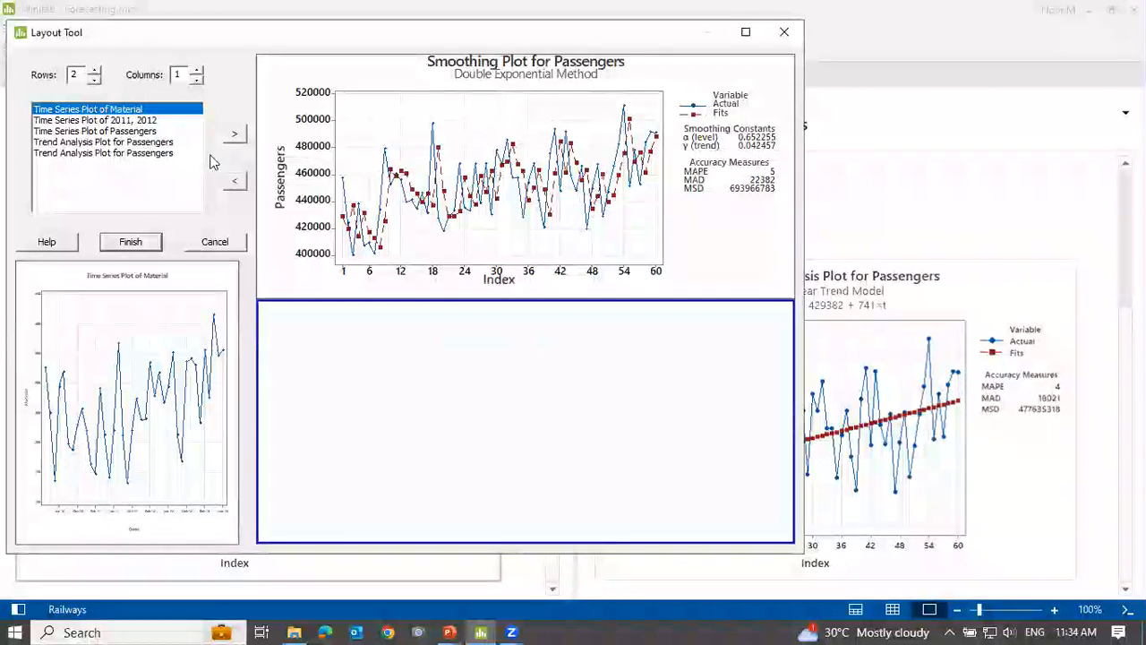
{"action": "left_click_drag", "start_coordinate": [114, 143], "coordinate": [544, 364]}
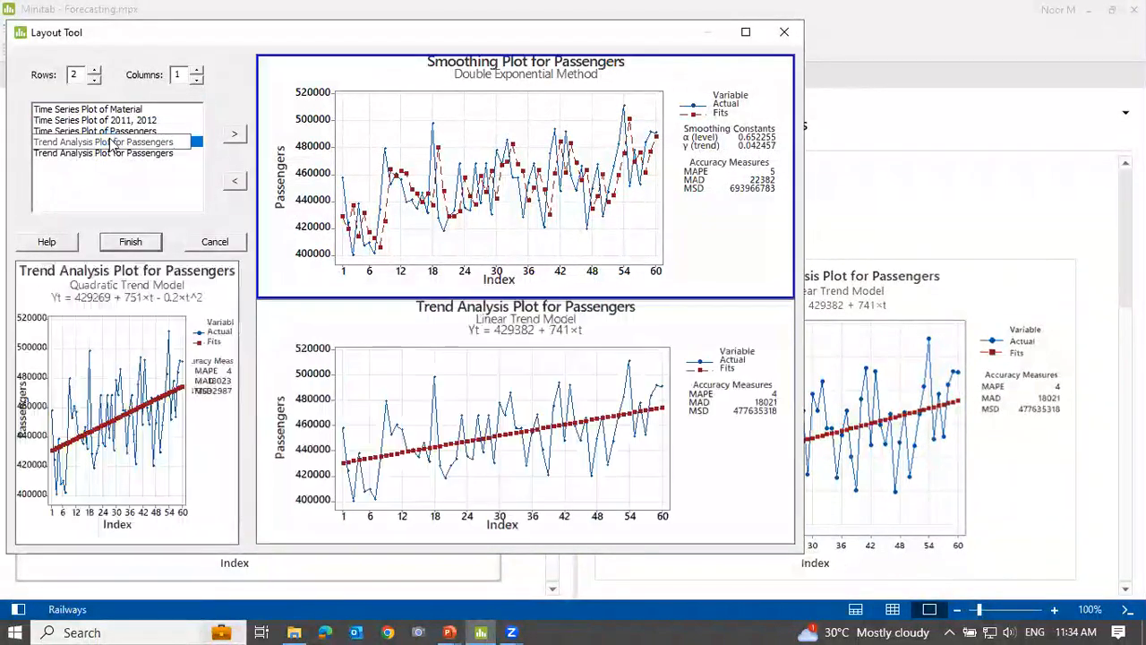
{"action": "left_click", "coordinate": [130, 241]}
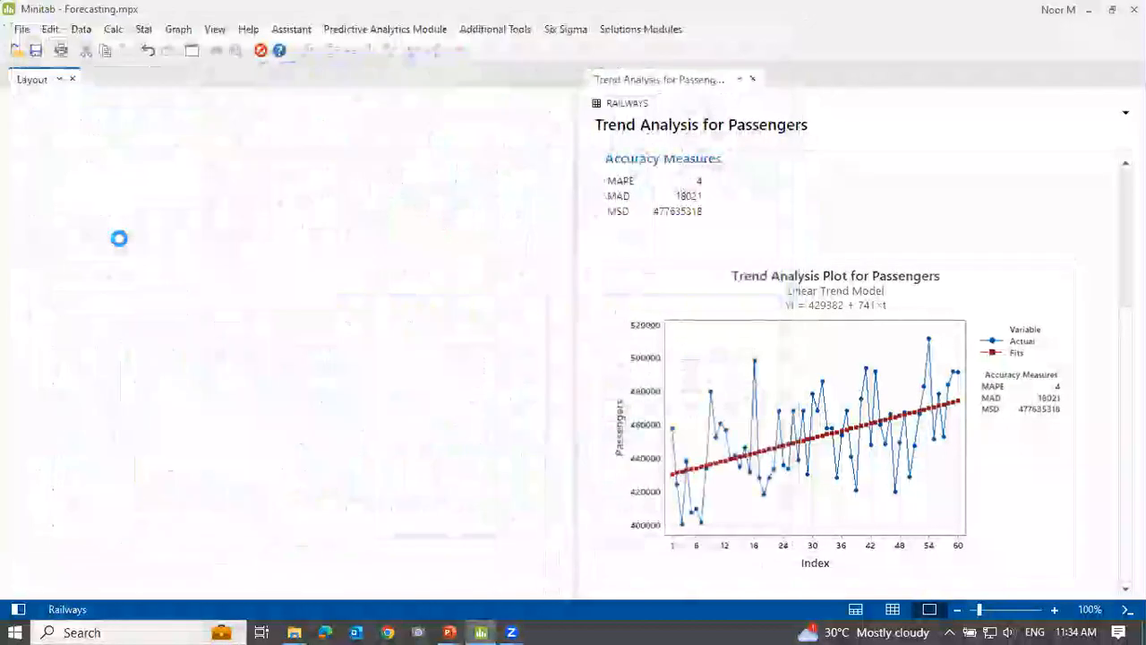
{"action": "left_click", "coordinate": [17, 609]}
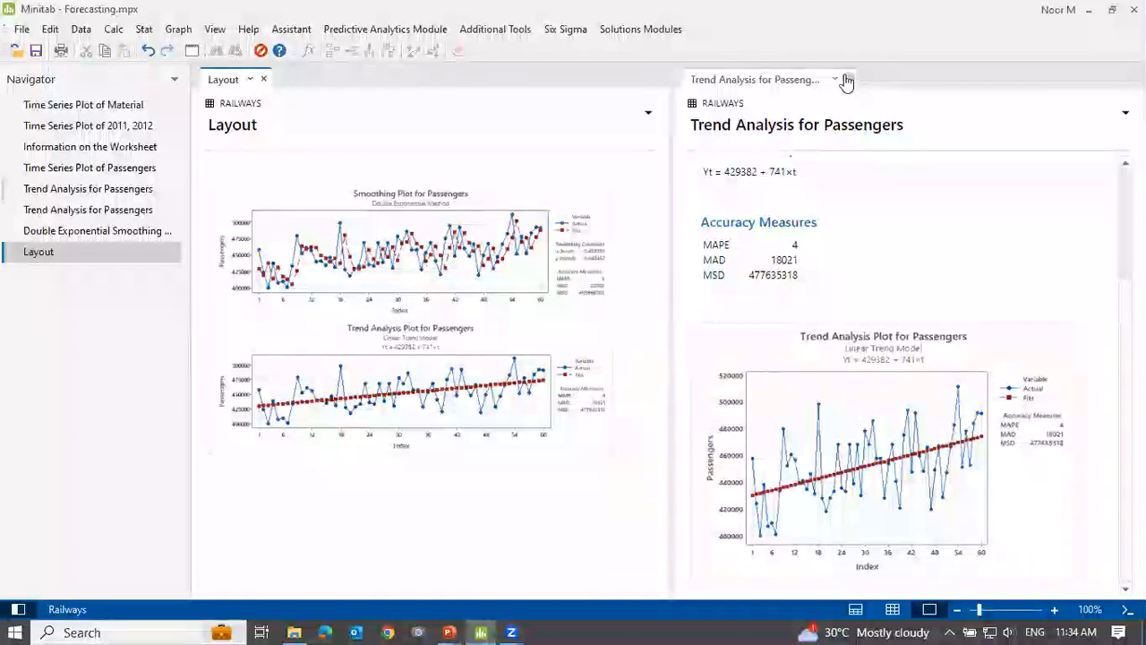
{"action": "left_click", "coordinate": [846, 80]}
{"action": "left_click", "coordinate": [75, 231]}
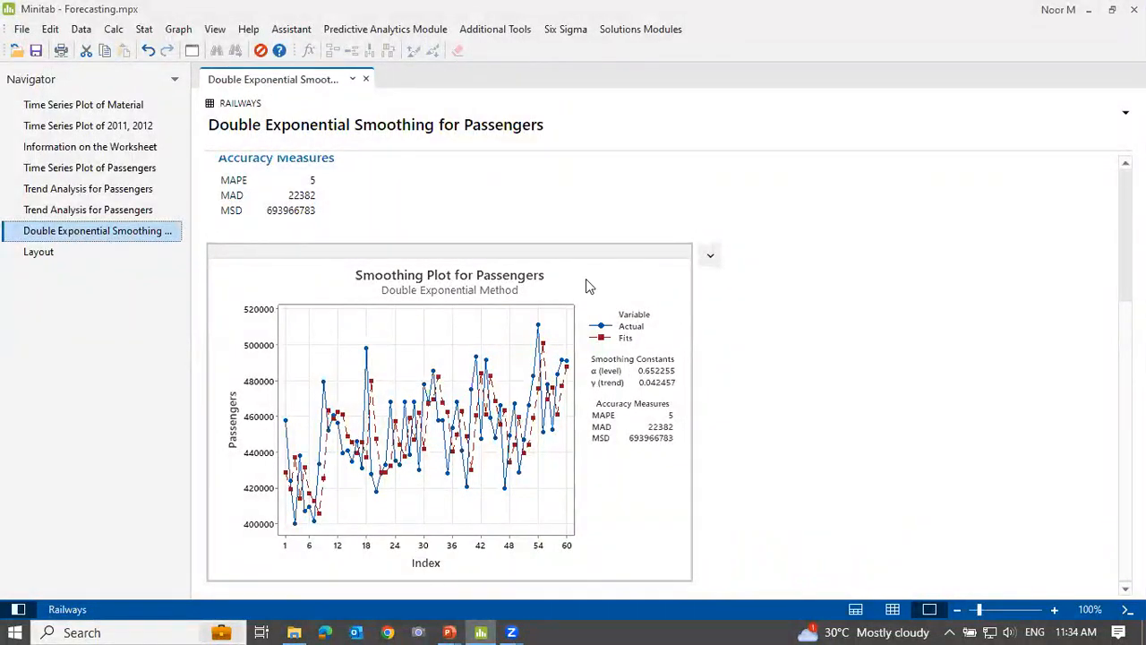
{"action": "right_click", "coordinate": [678, 271]}
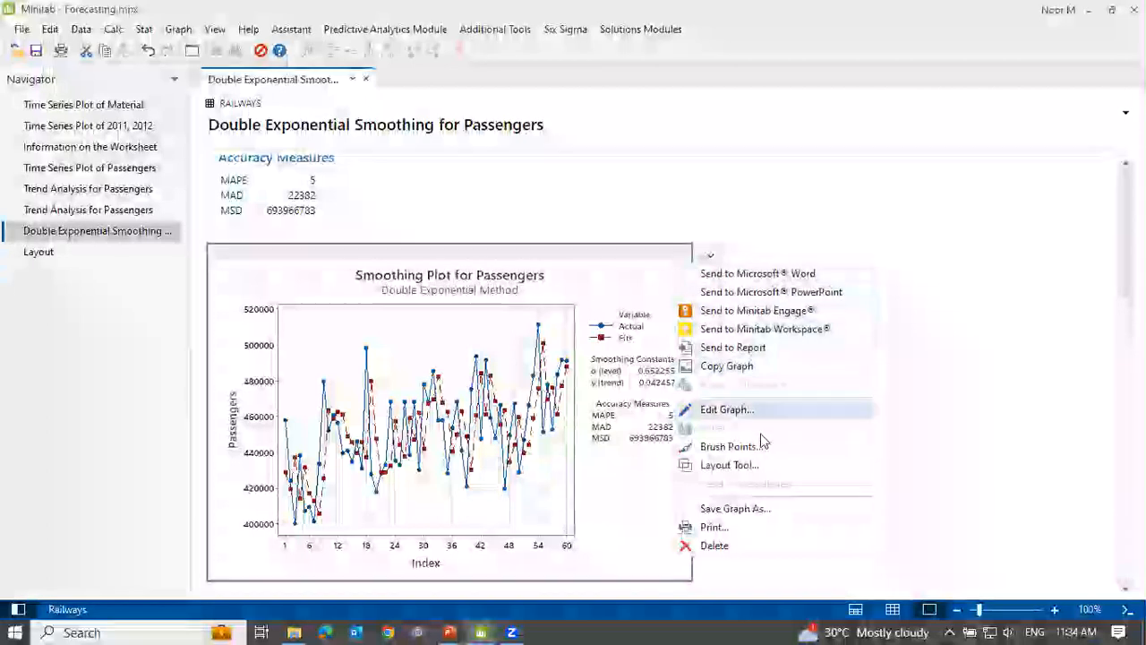
{"action": "left_click", "coordinate": [752, 464]}
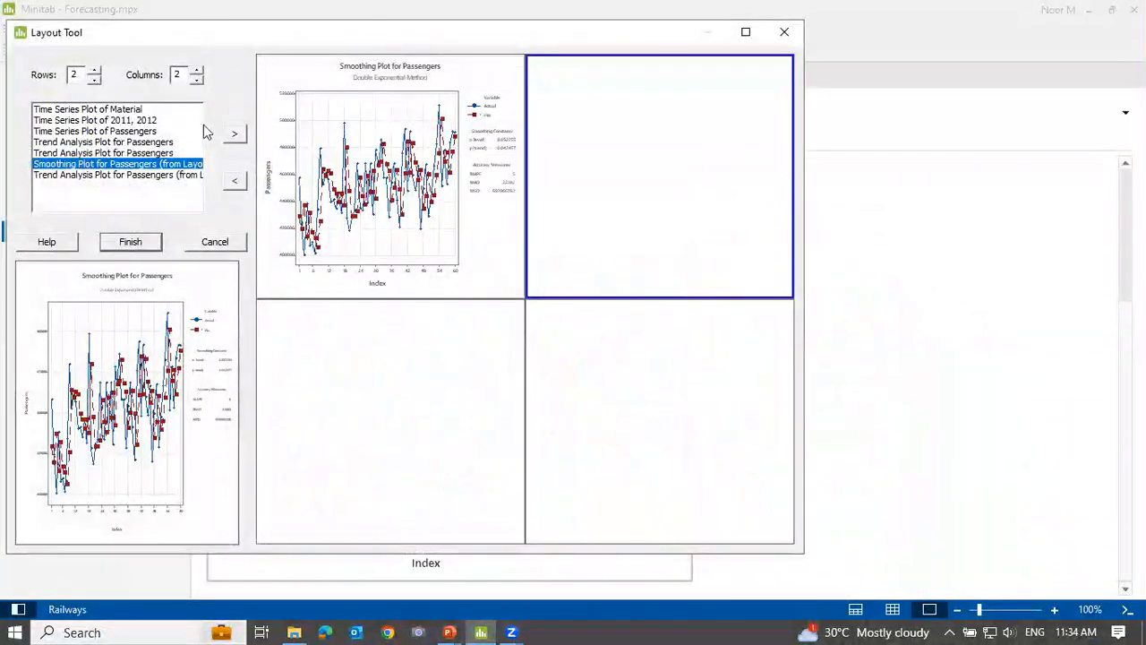
{"action": "left_click", "coordinate": [197, 79]}
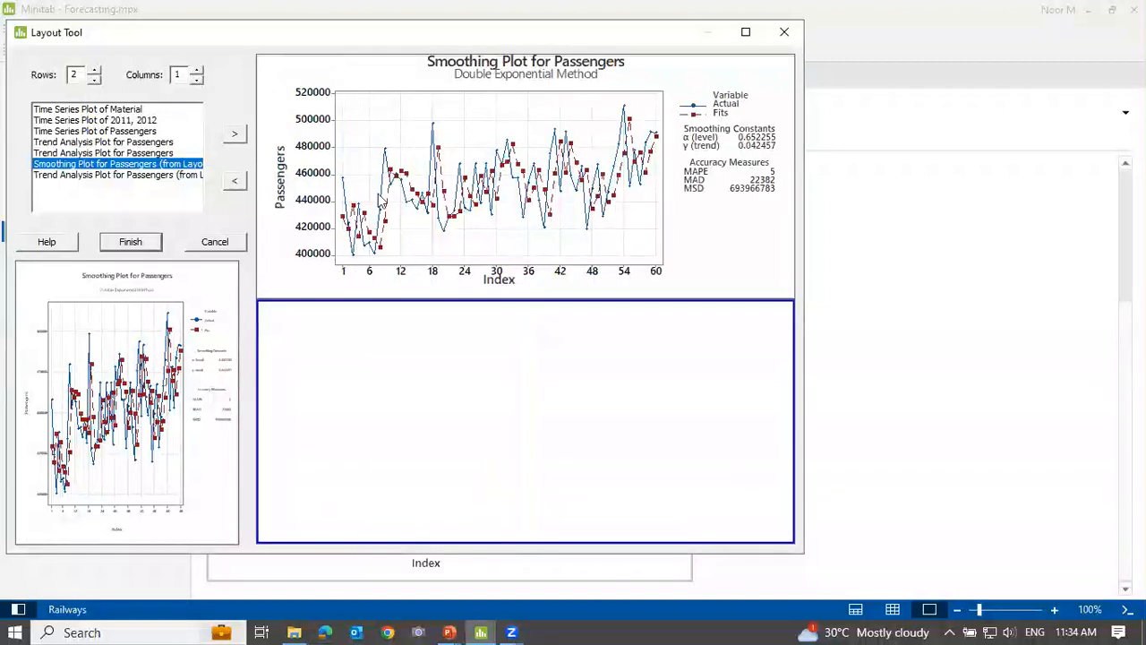
{"action": "double_click", "coordinate": [143, 141]}
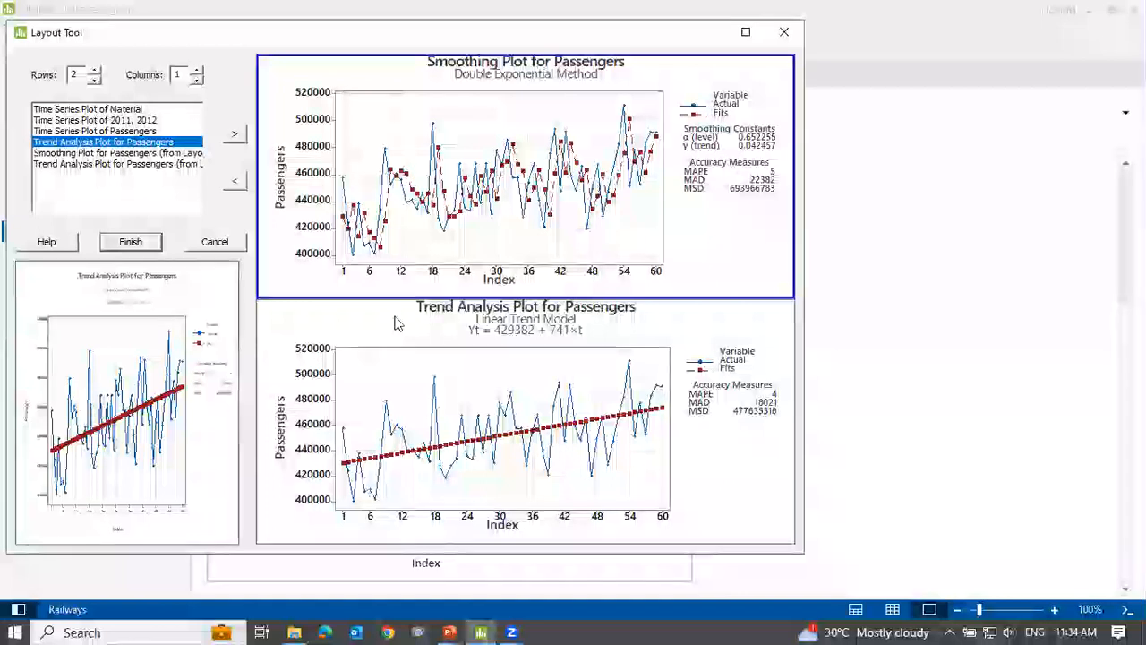
{"action": "left_click", "coordinate": [215, 243]}
Step: Open the finished layout and compare the smoothing plot with the linear trend plot
{"action": "left_click", "coordinate": [70, 258]}
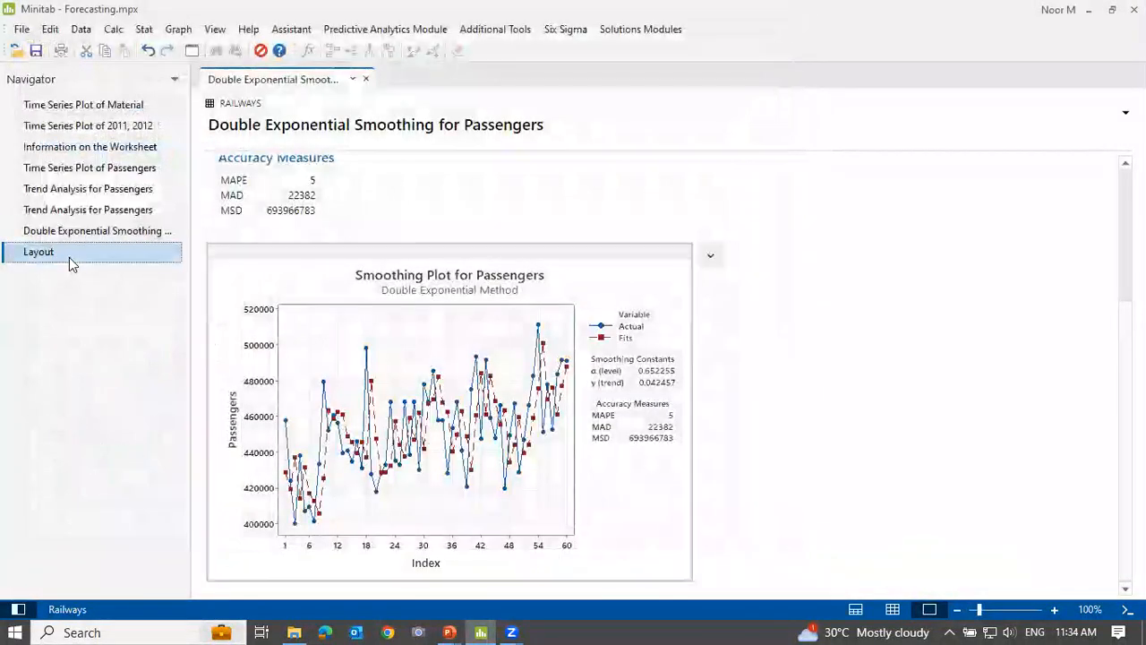
{"action": "left_click", "coordinate": [69, 257]}
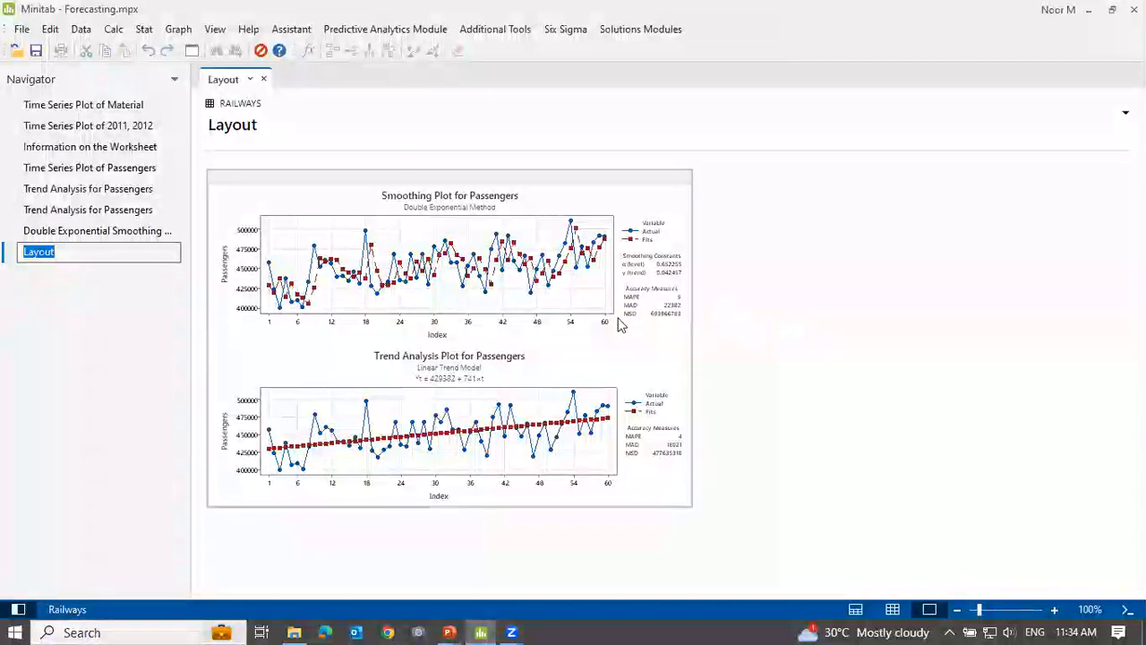
{"action": "double_click", "coordinate": [612, 348]}
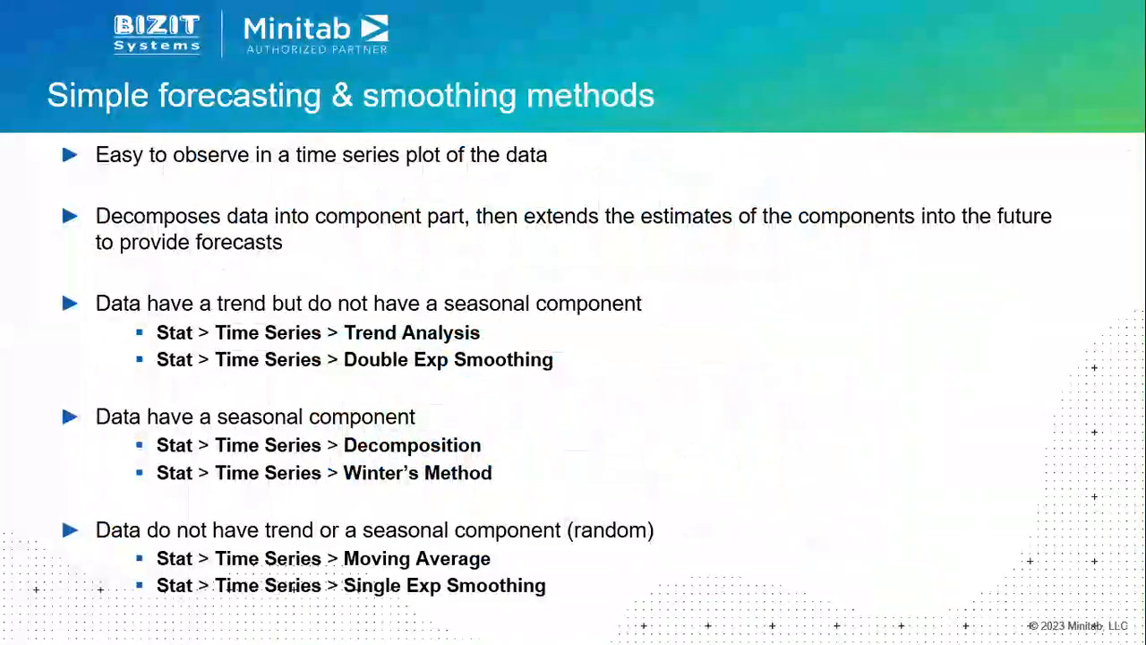
Step: In the presentation, advance past the Linear Trend Model slide to the Double Smoothing Plot slide and review it
{"action": "key", "text": "Right"}
{"action": "key", "text": "Right"}
{"action": "key", "text": "Right"}
{"action": "key", "text": "Right"}
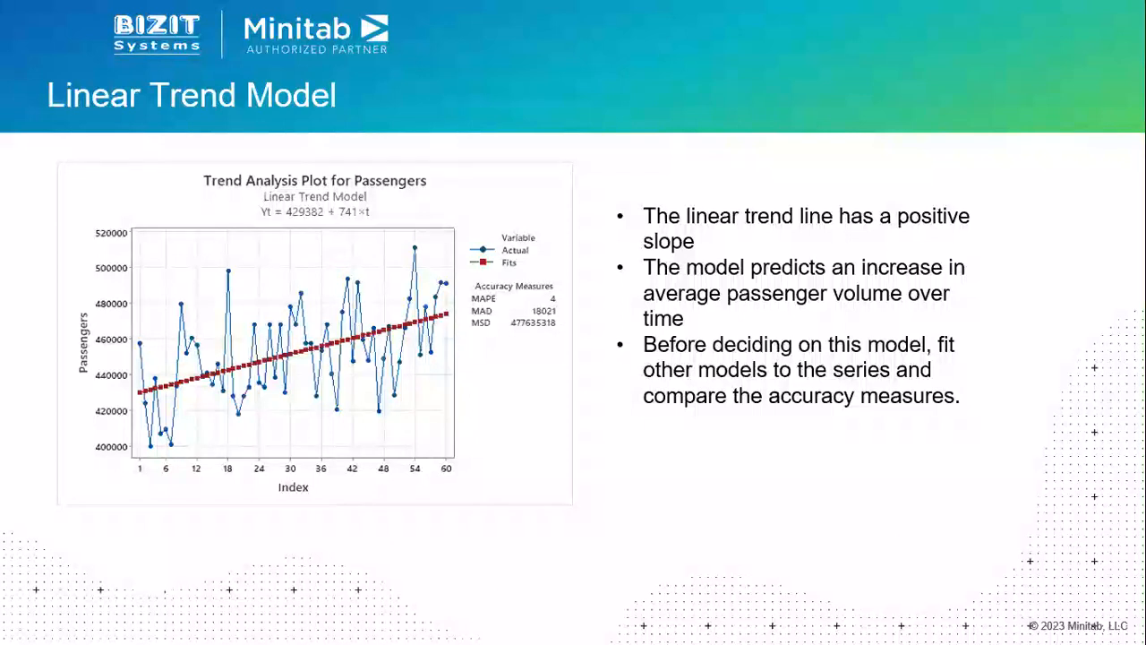
{"action": "key", "text": "Right"}
{"action": "key", "text": "Right"}
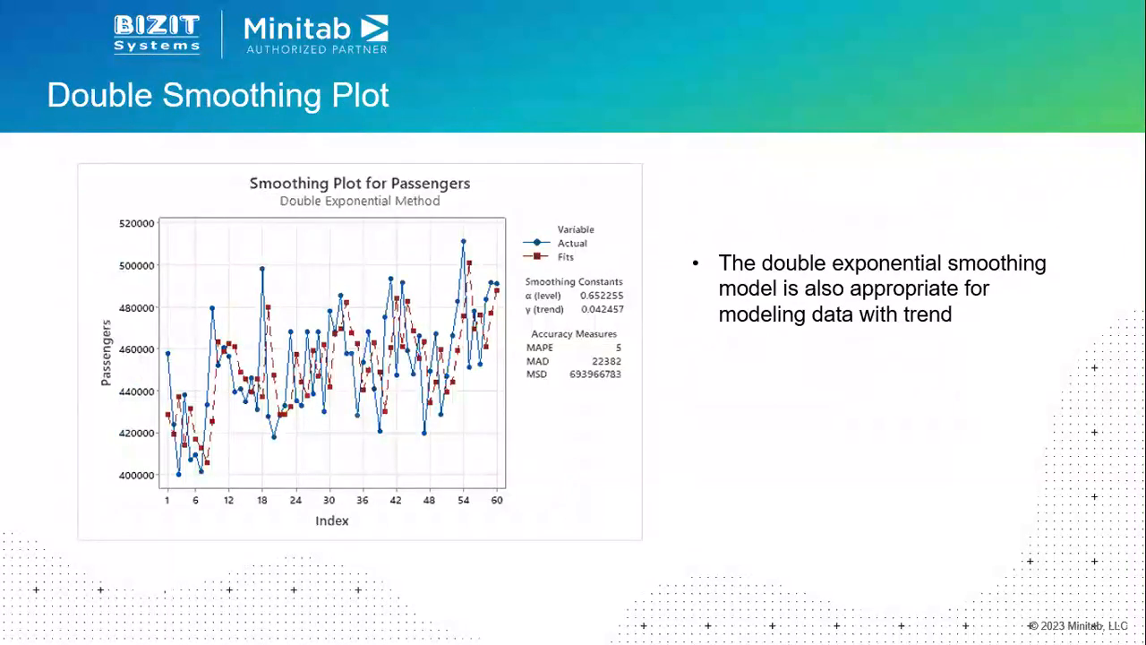
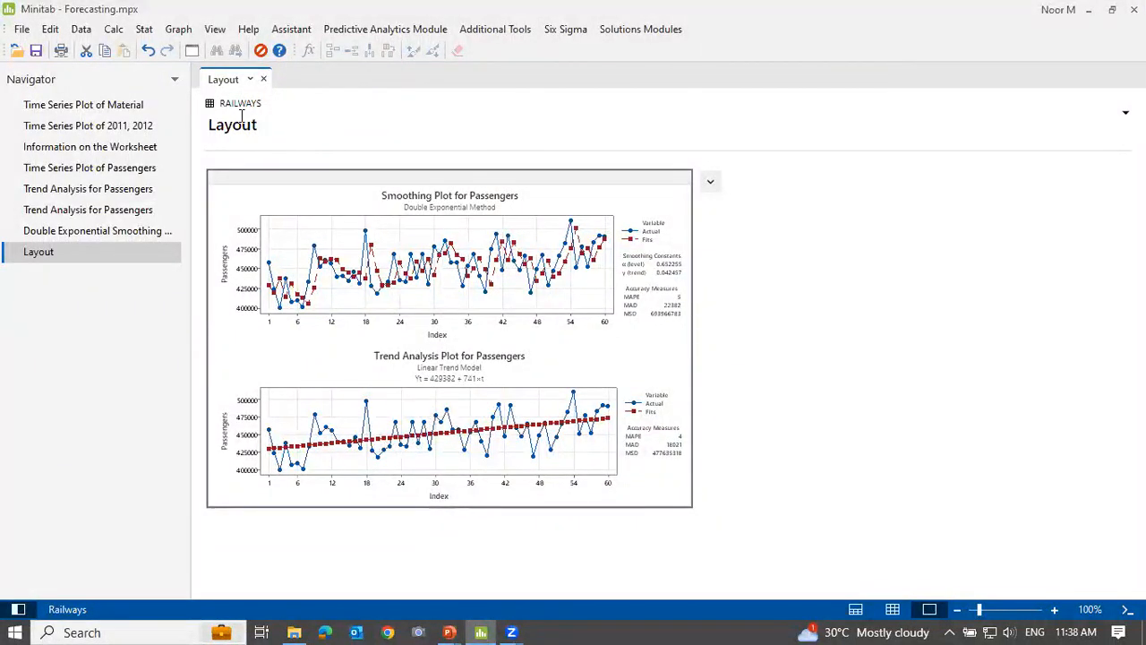
Step: Run a linear Trend Analysis of Passengers with the residual plots shown as Four in one
{"action": "left_click", "coordinate": [144, 28]}
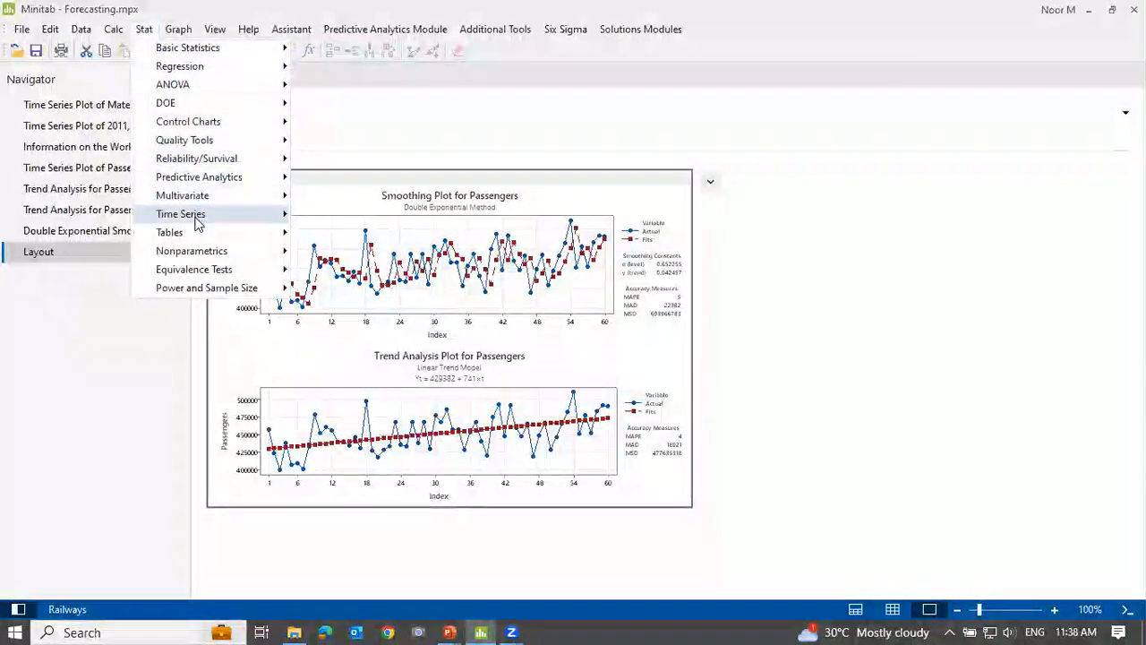
{"action": "mouse_move", "coordinate": [197, 222]}
{"action": "left_click", "coordinate": [378, 242]}
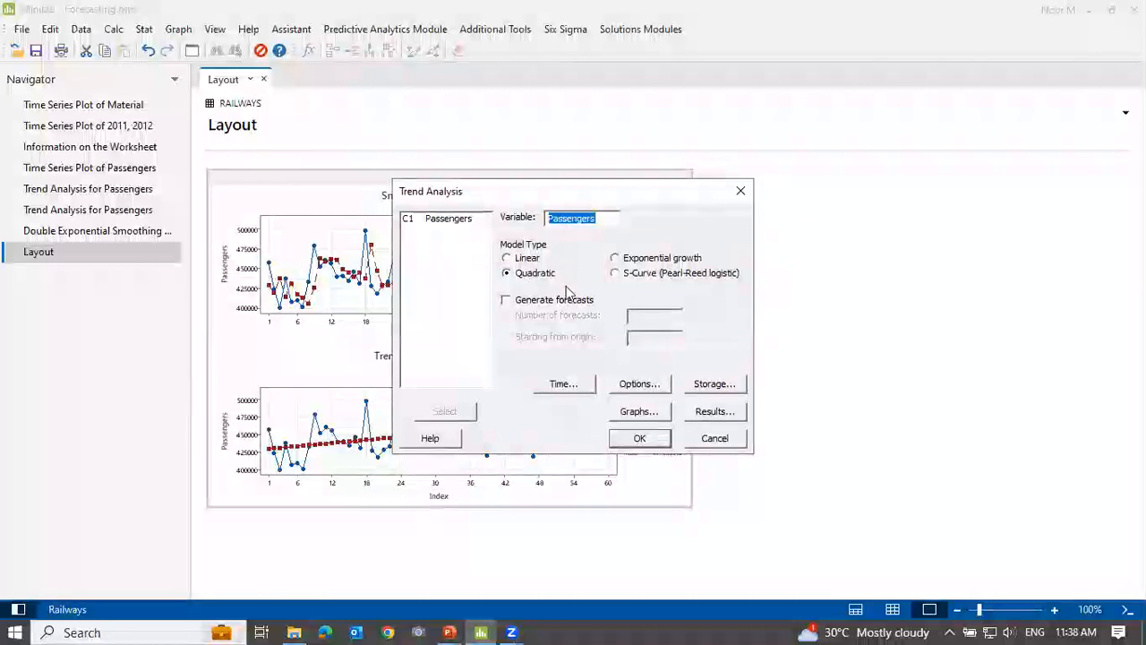
{"action": "left_click", "coordinate": [518, 261]}
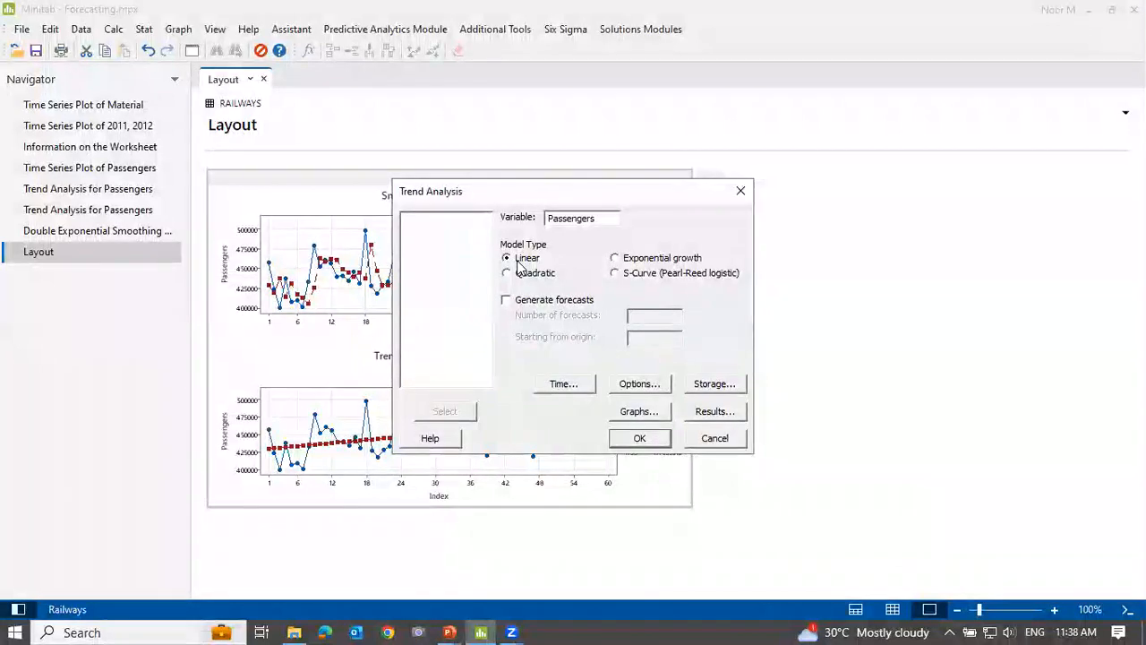
{"action": "left_click", "coordinate": [629, 412]}
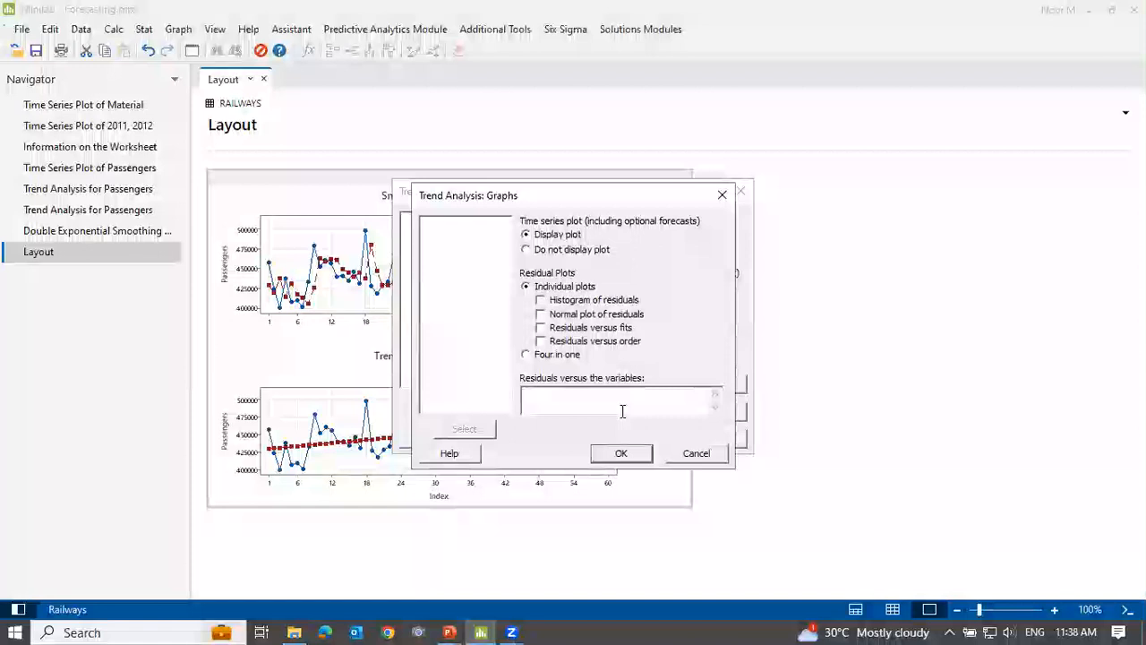
{"action": "left_click", "coordinate": [525, 356]}
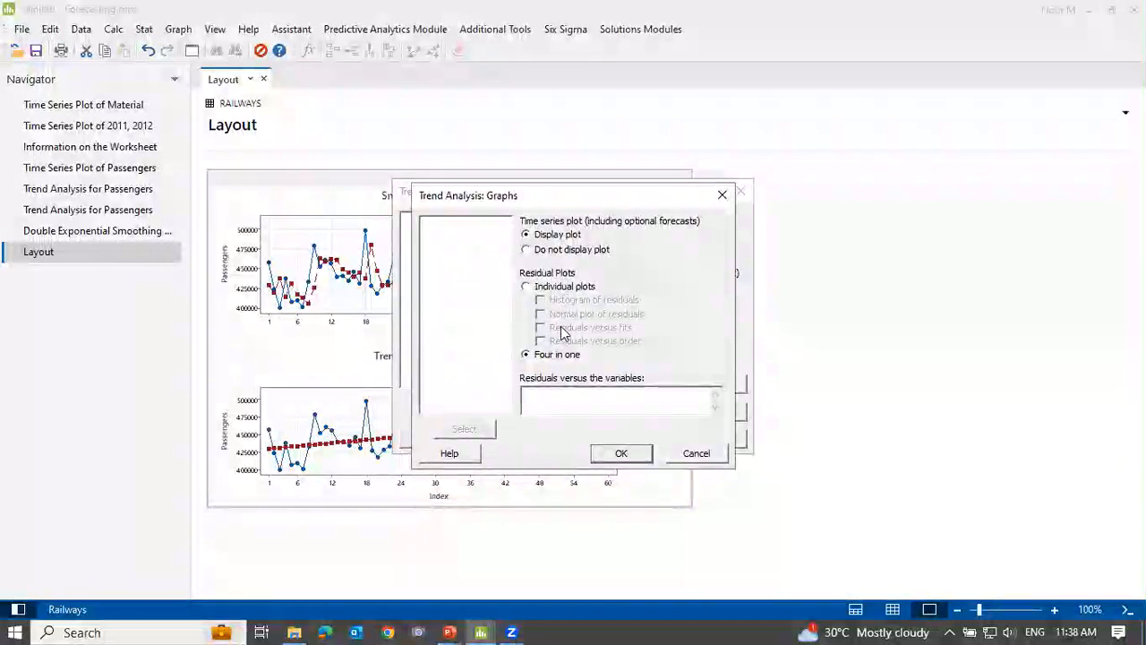
{"action": "left_click", "coordinate": [527, 287]}
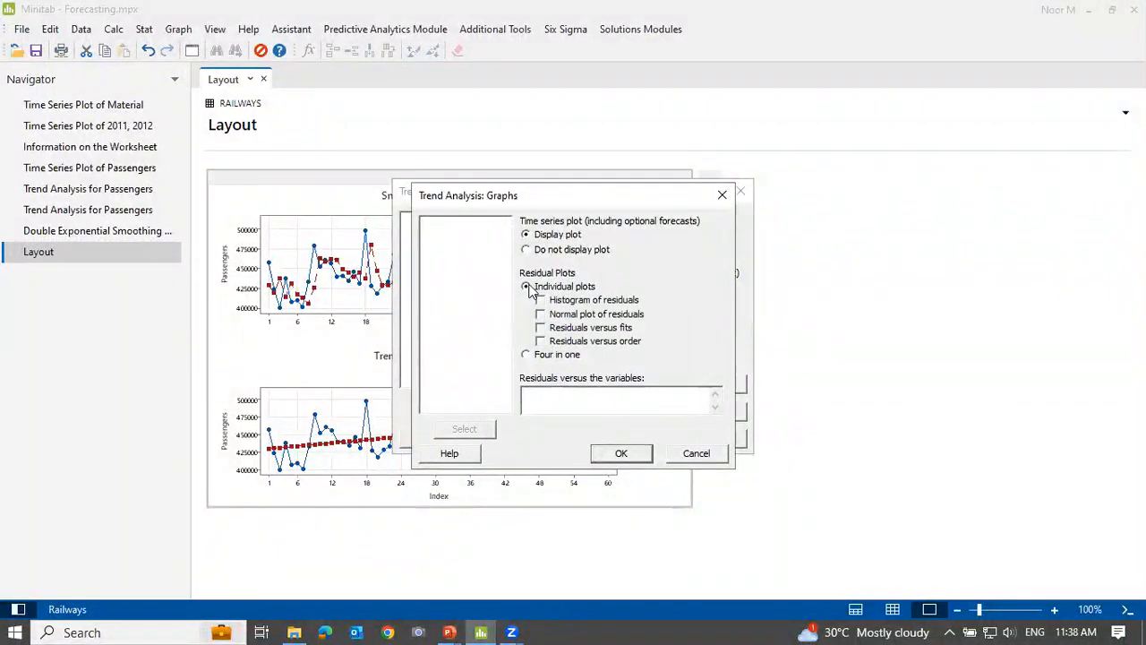
{"action": "left_click", "coordinate": [526, 356]}
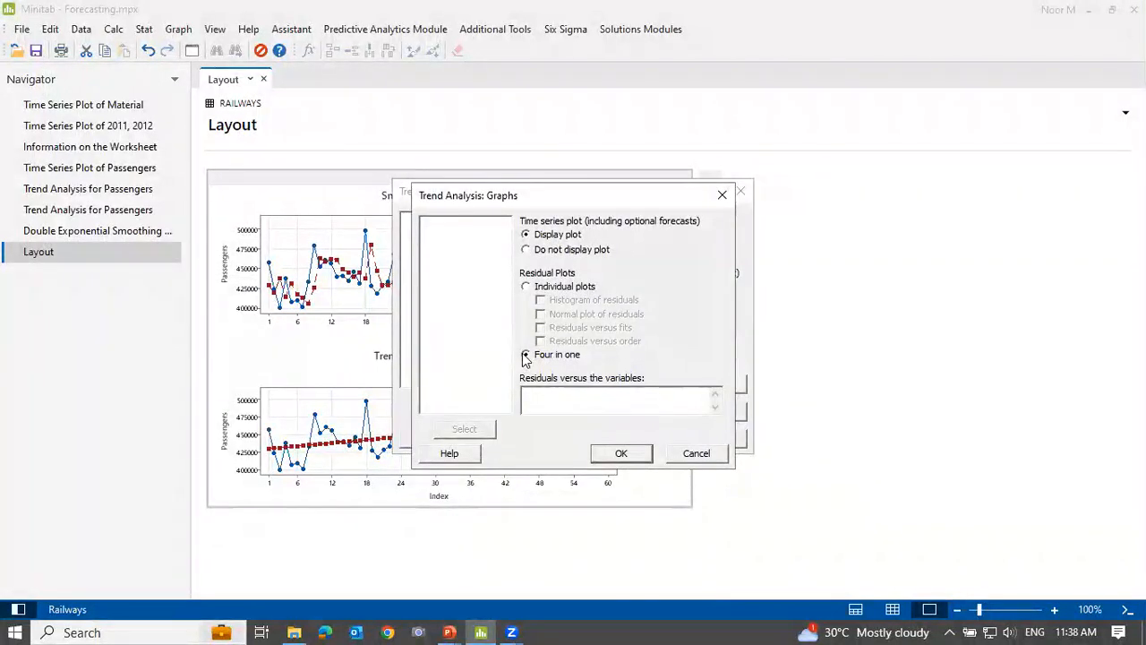
{"action": "left_click", "coordinate": [616, 455]}
{"action": "left_click", "coordinate": [627, 442]}
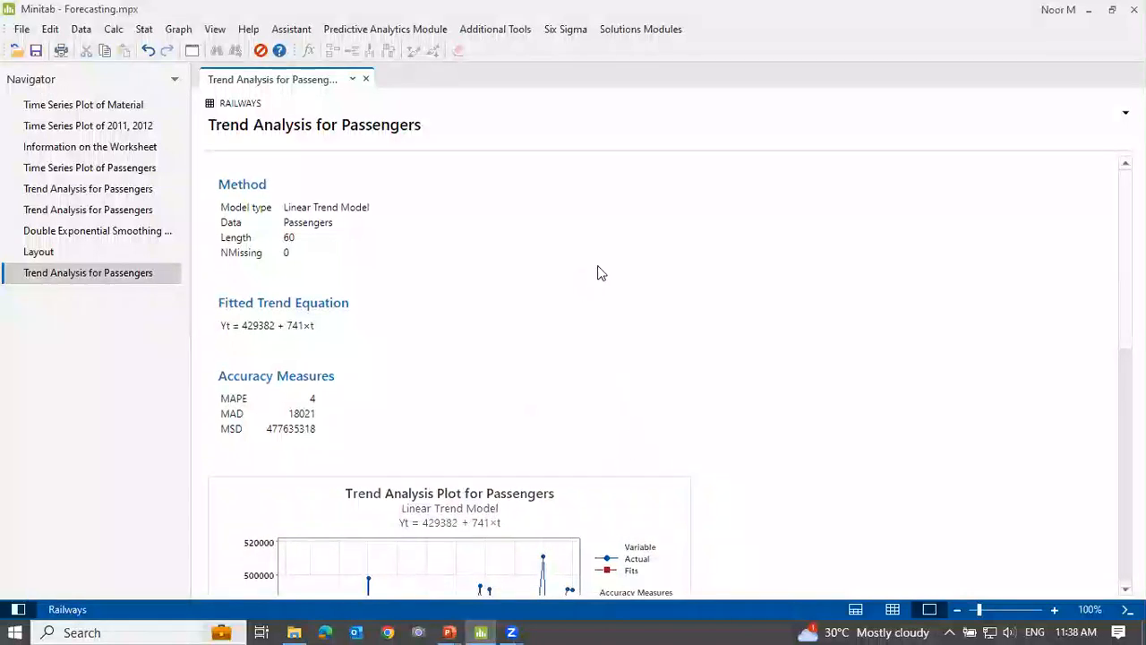
Step: Examine the linear trend plot and the four residual plots for Passengers, including the histogram and residuals versus order
{"action": "scroll", "coordinate": [594, 267], "scroll_direction": "down", "scroll_amount": 5}
{"action": "scroll", "coordinate": [564, 259], "scroll_direction": "up", "scroll_amount": 2}
{"action": "scroll", "coordinate": [563, 259], "scroll_direction": "up", "scroll_amount": 1}
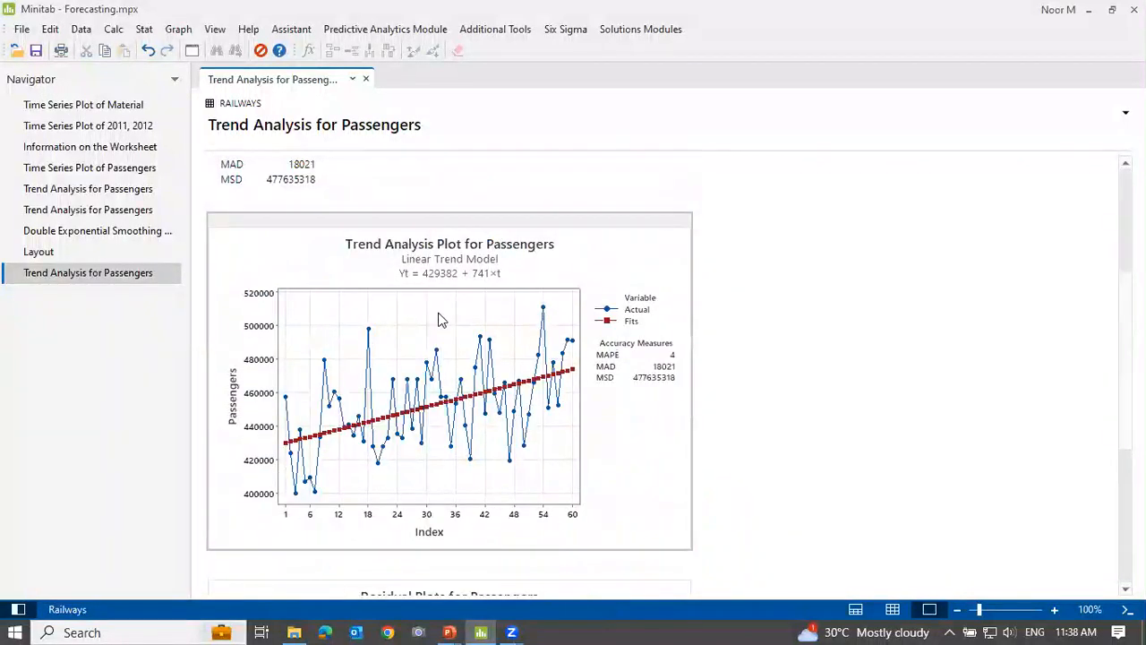
{"action": "scroll", "coordinate": [440, 311], "scroll_direction": "down", "scroll_amount": 5}
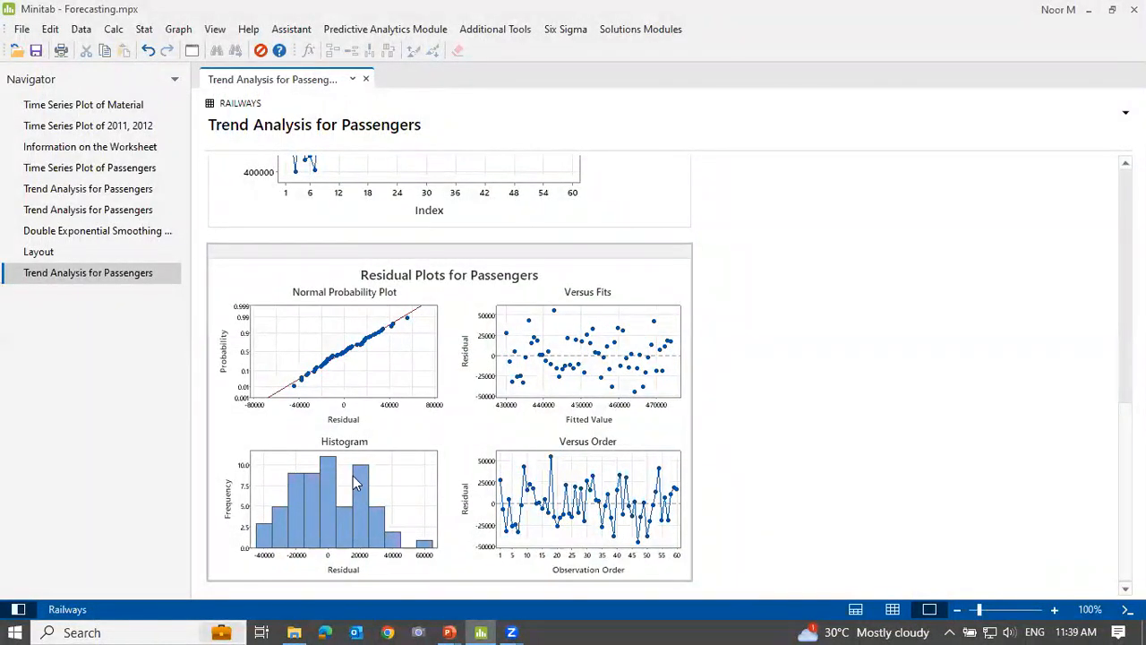
{"action": "mouse_move", "coordinate": [356, 479]}
{"action": "mouse_move", "coordinate": [551, 522]}
Step: Run the linear Trend Analysis of Passengers with 9 generated forecasts, and review the forecast table and plot
{"action": "left_click", "coordinate": [191, 51]}
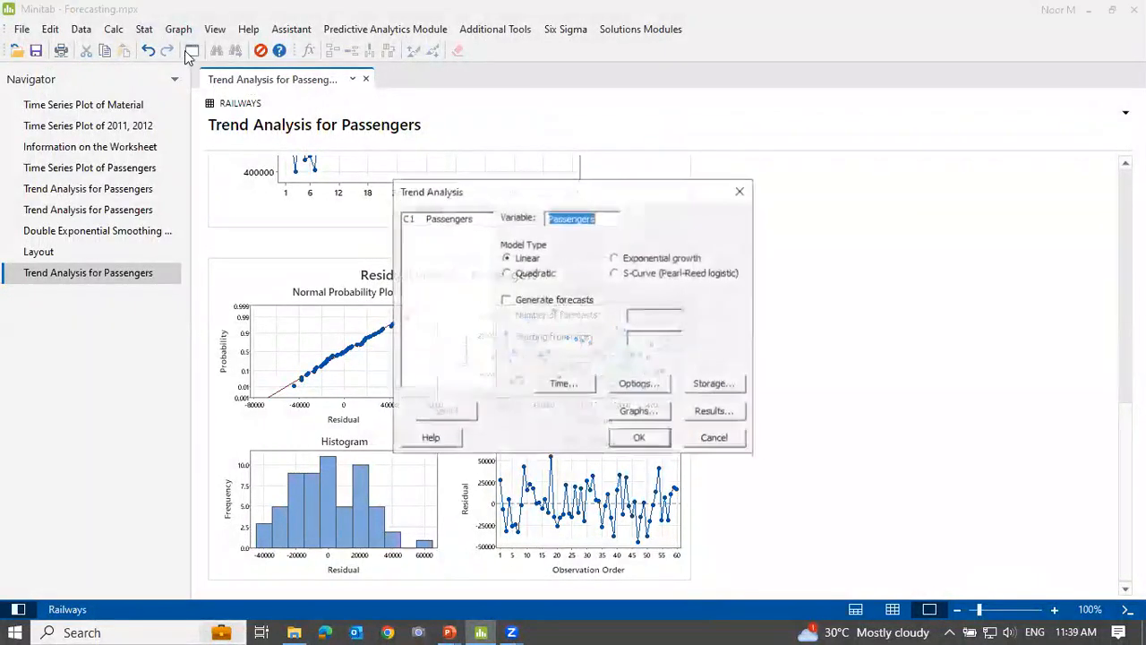
{"action": "key", "text": "Escape"}
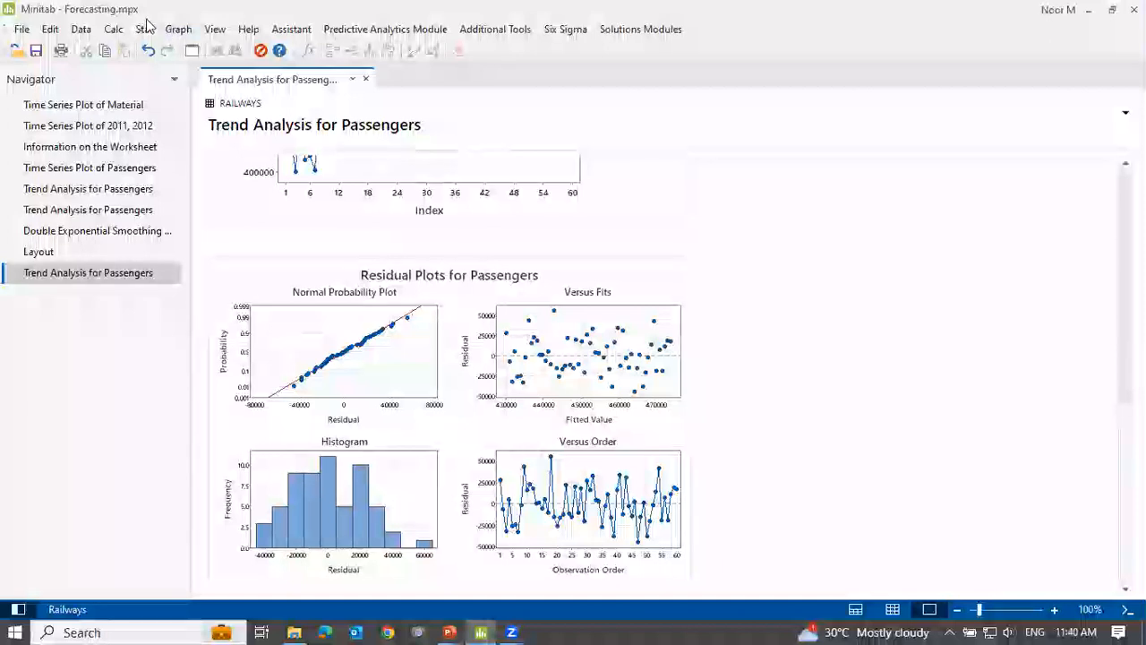
{"action": "left_click", "coordinate": [145, 28]}
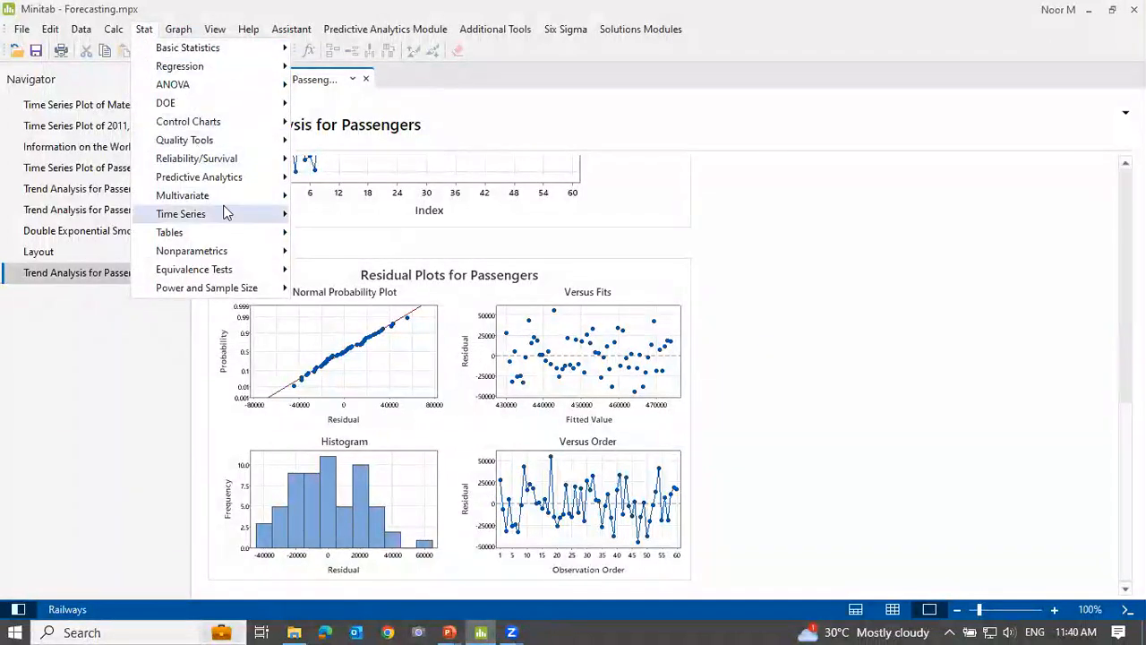
{"action": "mouse_move", "coordinate": [229, 215]}
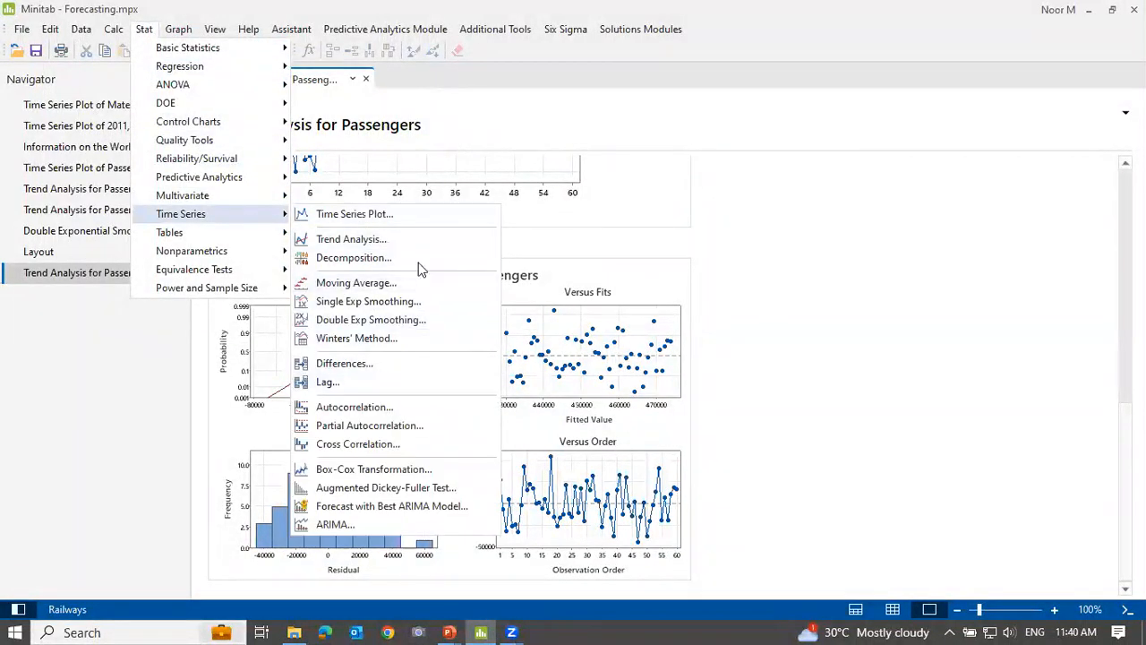
{"action": "left_click", "coordinate": [423, 240]}
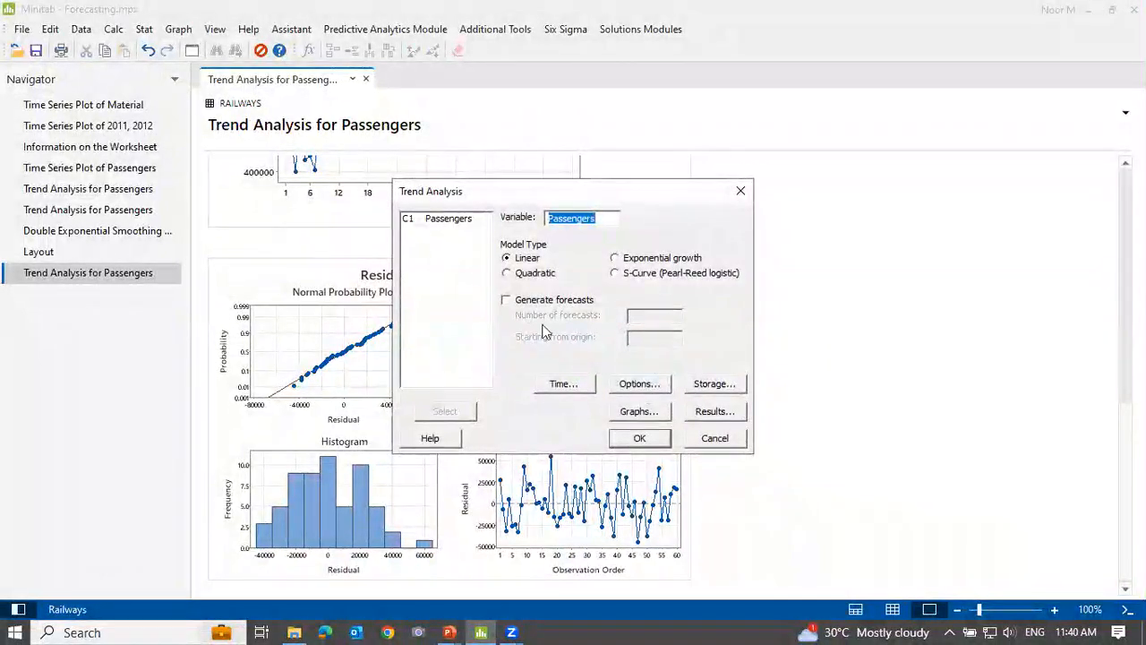
{"action": "left_click", "coordinate": [505, 300]}
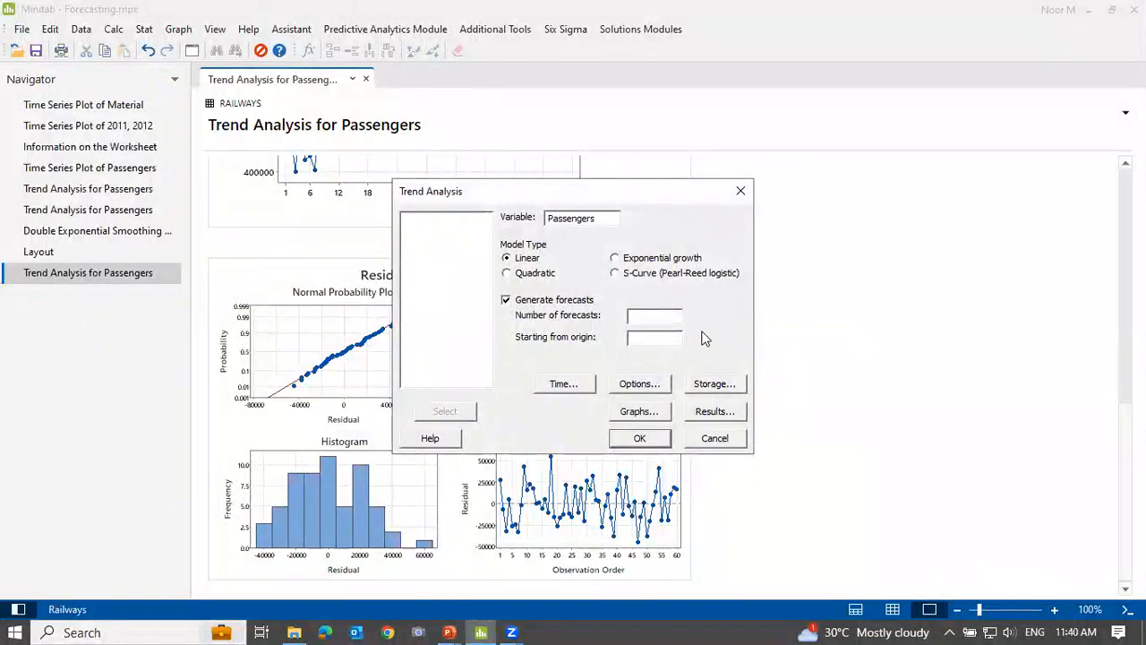
{"action": "type", "text": "9"}
{"action": "left_click", "coordinate": [640, 437]}
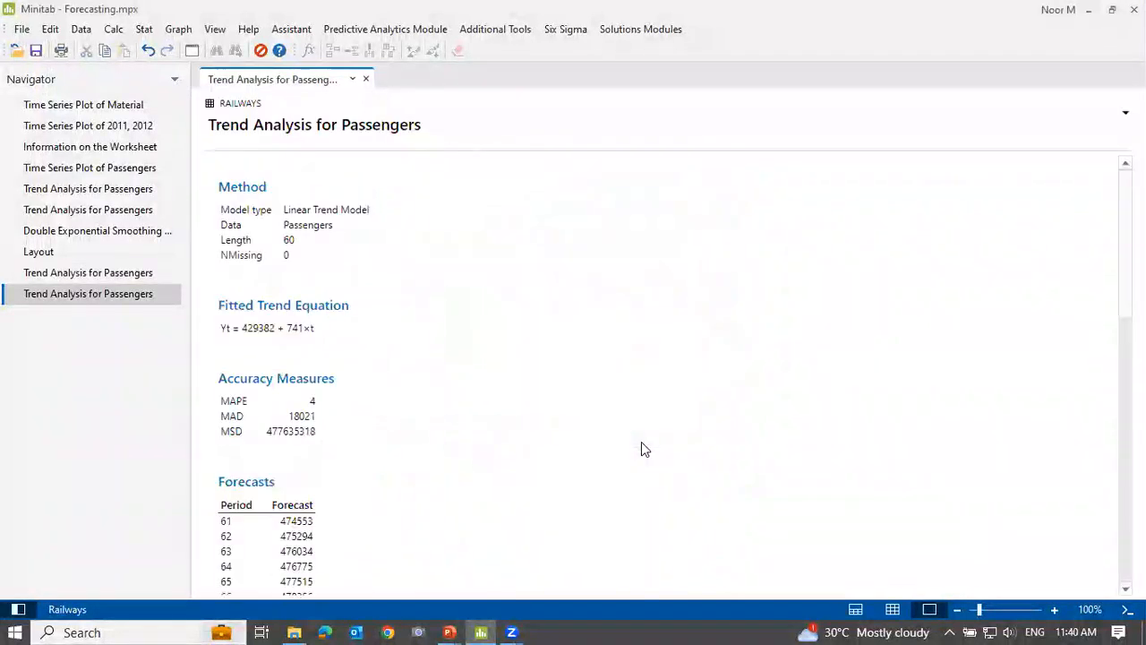
{"action": "scroll", "coordinate": [576, 258], "scroll_direction": "down", "scroll_amount": 10}
{"action": "scroll", "coordinate": [568, 260], "scroll_direction": "up", "scroll_amount": 5}
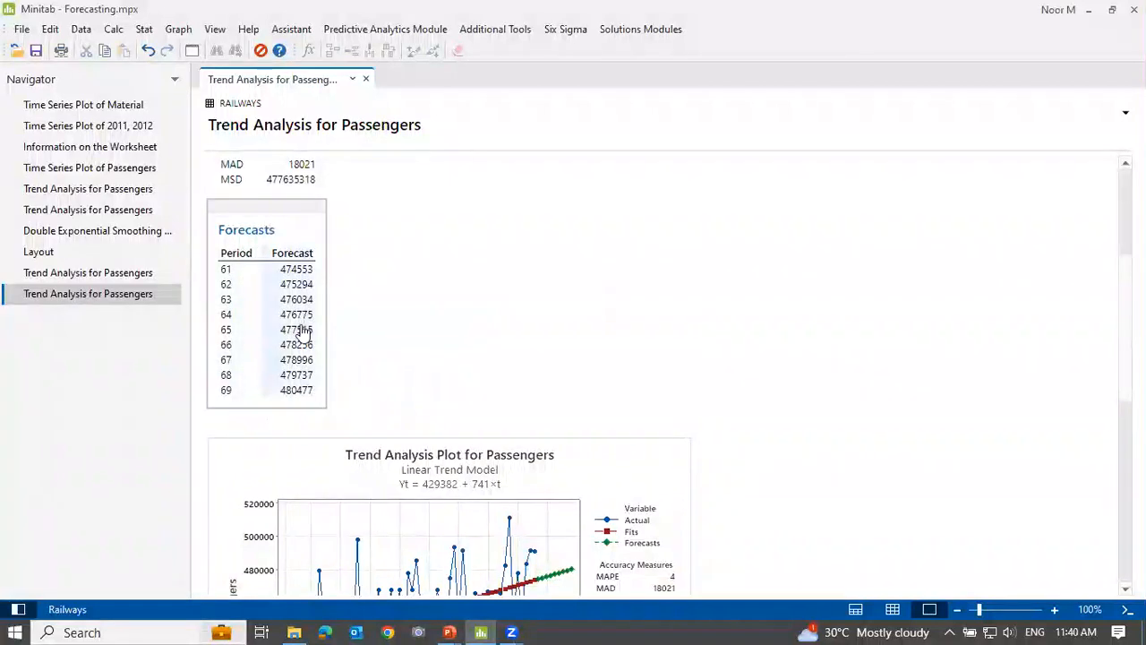
{"action": "scroll", "coordinate": [452, 291], "scroll_direction": "down", "scroll_amount": 5}
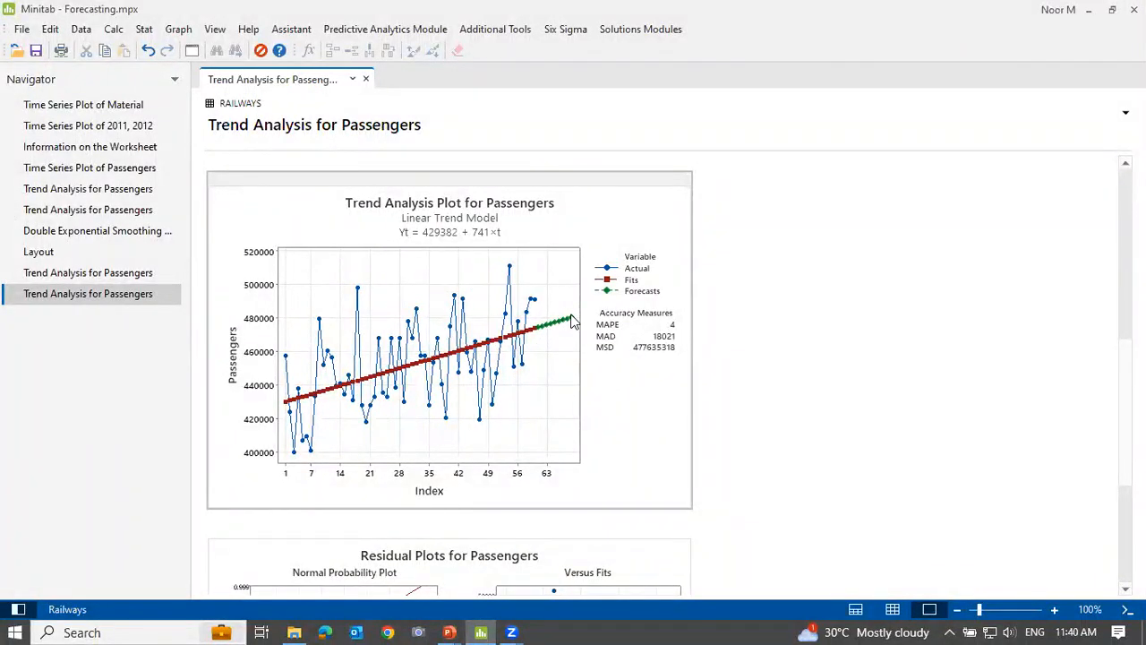
Step: Rerun the linear Trend Analysis of Passengers with the same forecast settings
{"action": "left_click", "coordinate": [144, 30]}
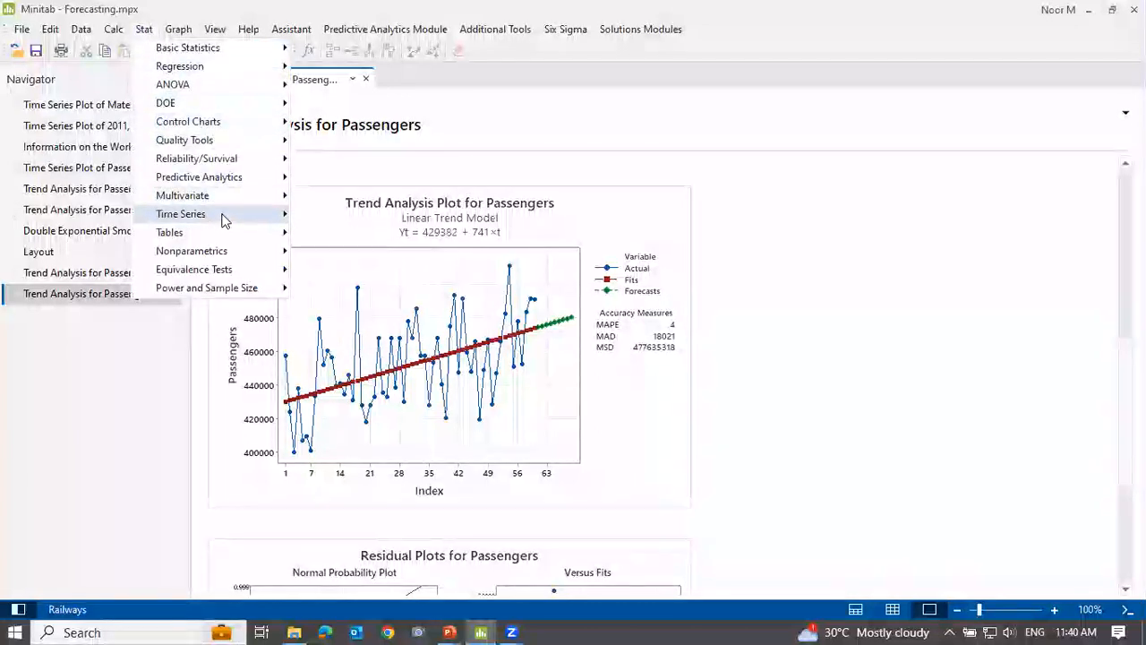
{"action": "mouse_move", "coordinate": [224, 221]}
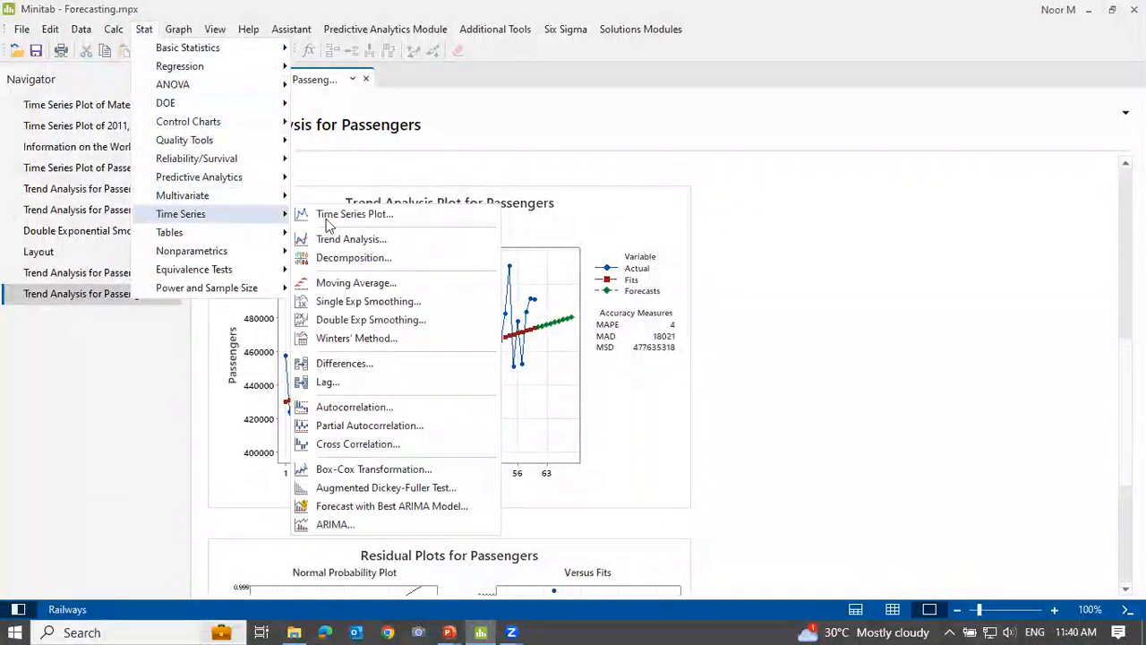
{"action": "left_click", "coordinate": [392, 239]}
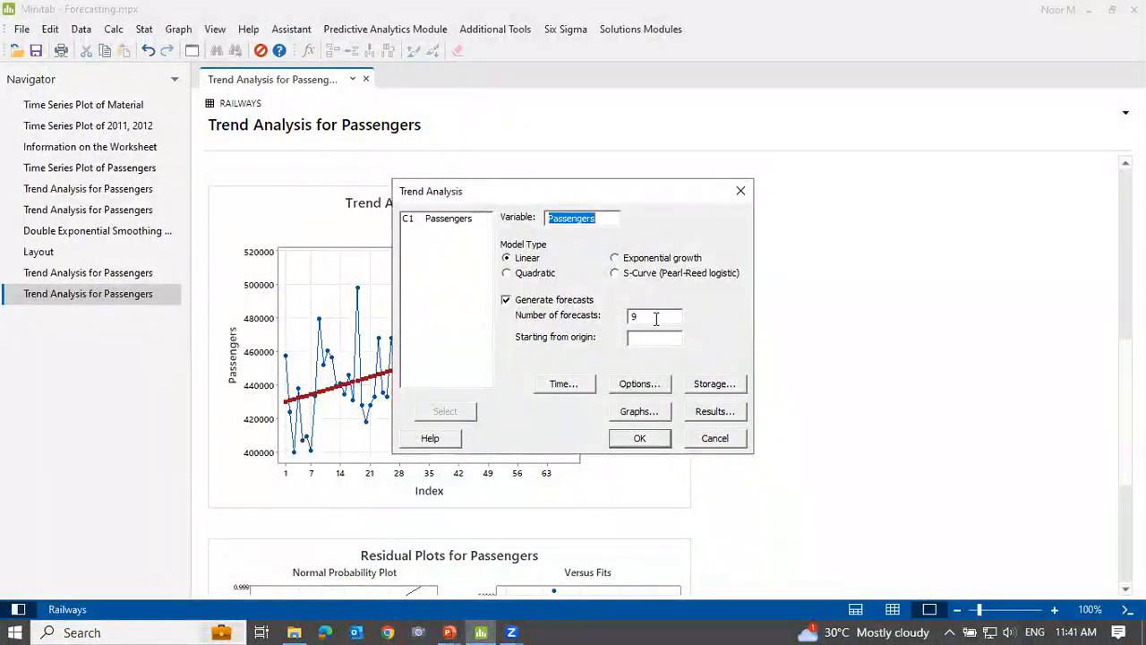
{"action": "left_click", "coordinate": [636, 437]}
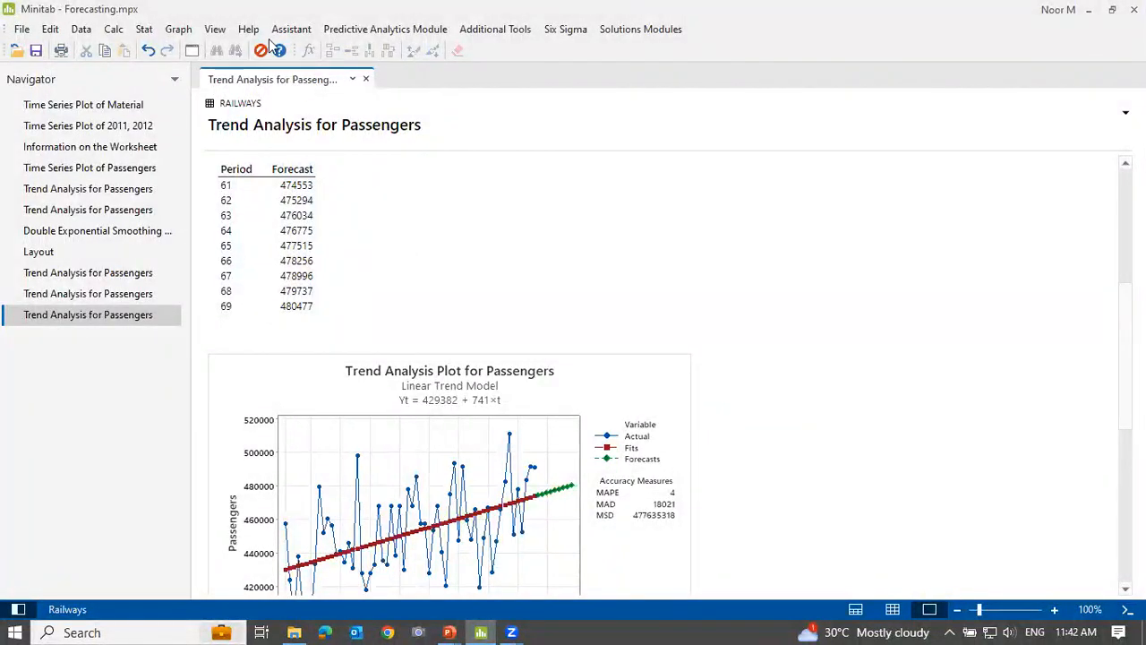
Step: Check the residual plot option in the Trend Analysis graph settings, and close the dialogs without running the analysis
{"action": "left_click", "coordinate": [143, 29]}
{"action": "mouse_move", "coordinate": [213, 219]}
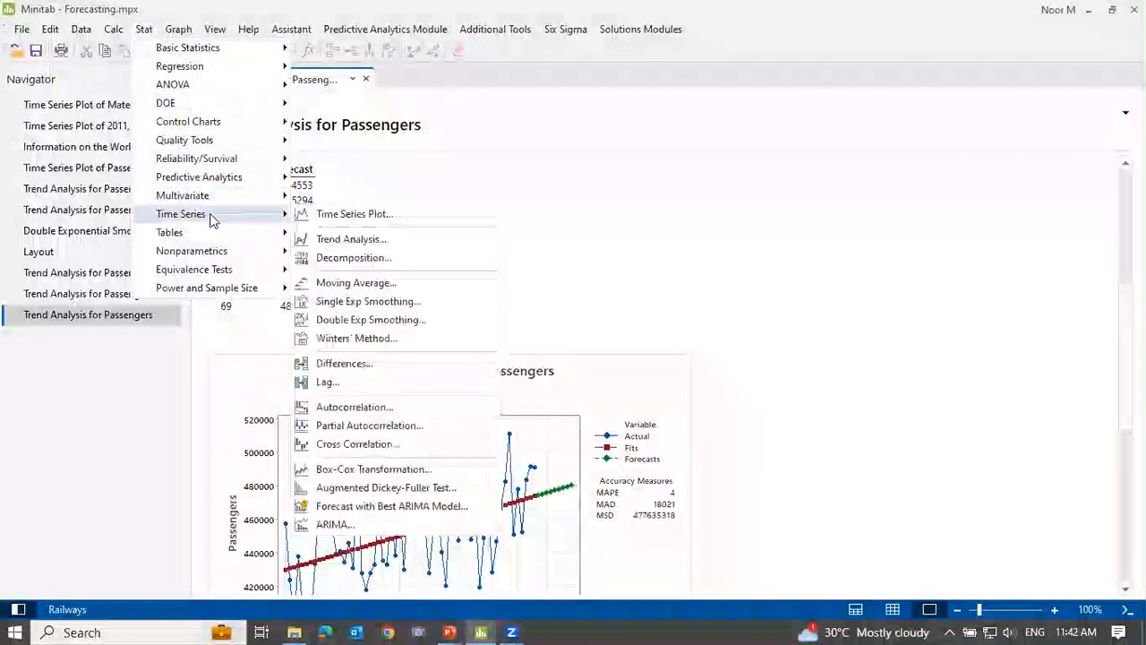
{"action": "left_click", "coordinate": [376, 242]}
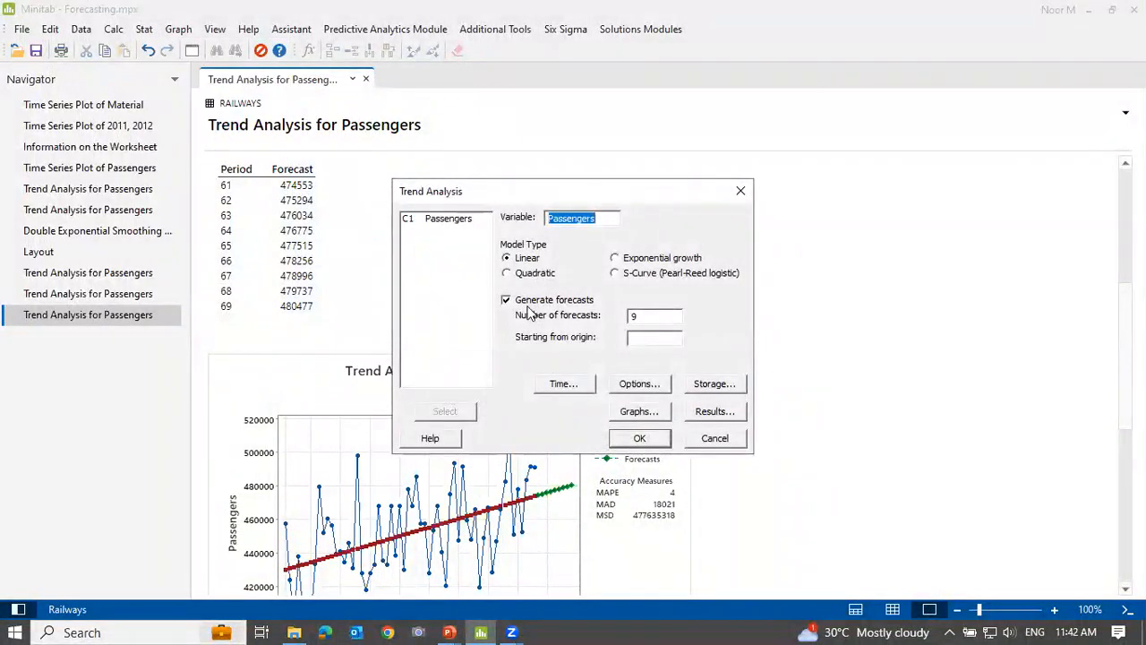
{"action": "left_click", "coordinate": [635, 410]}
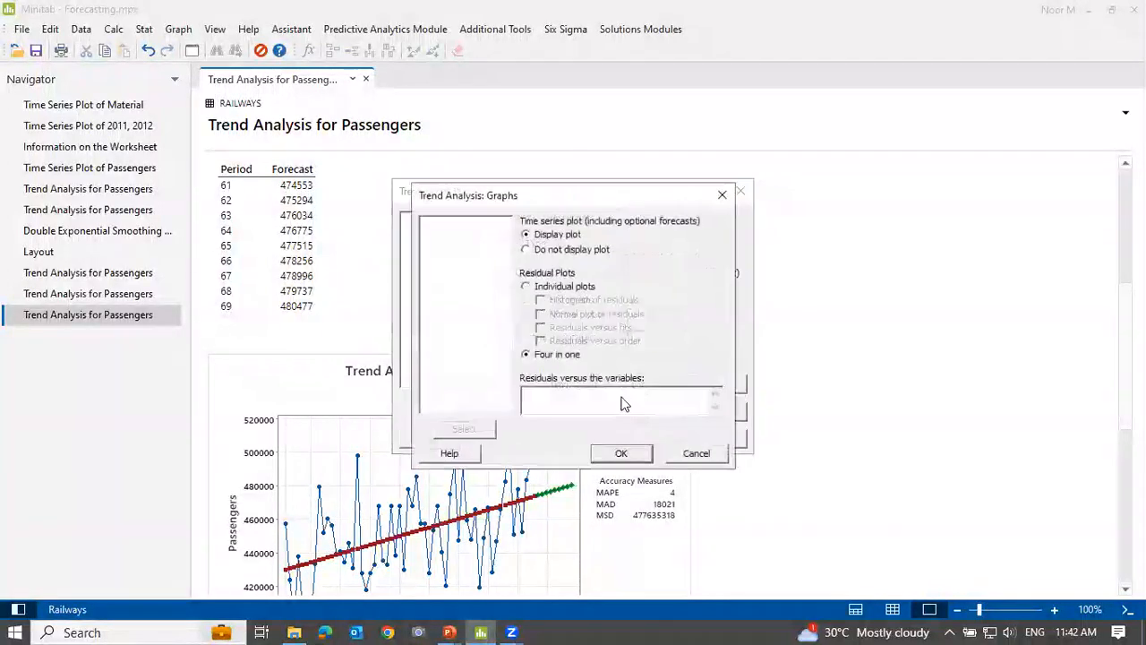
{"action": "left_click", "coordinate": [722, 195]}
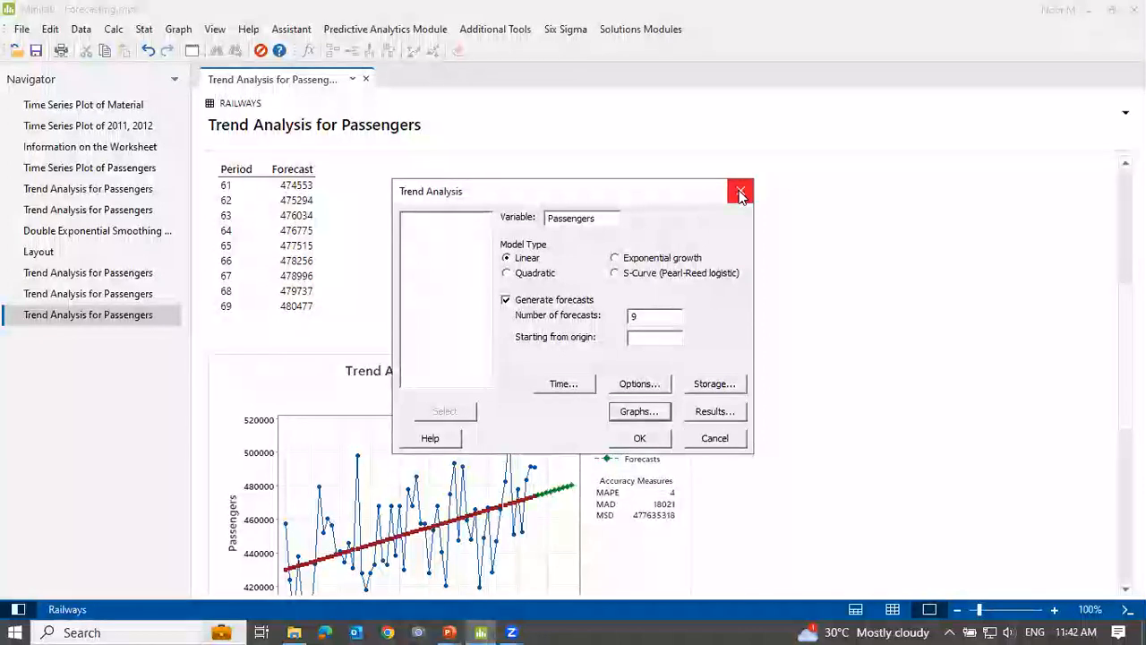
{"action": "left_click", "coordinate": [739, 192]}
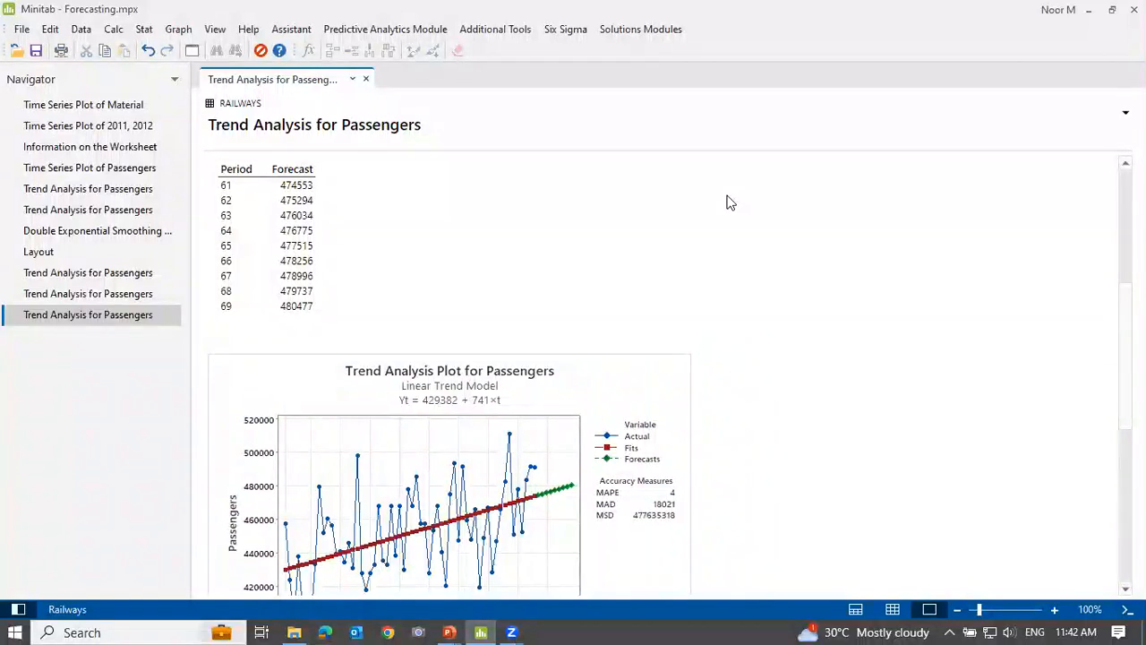
Step: Switch to the PowerPoint presentation and advance through the Generate Forecasting and Forecasting Value slides to the Summary slide
{"action": "left_click", "coordinate": [449, 632]}
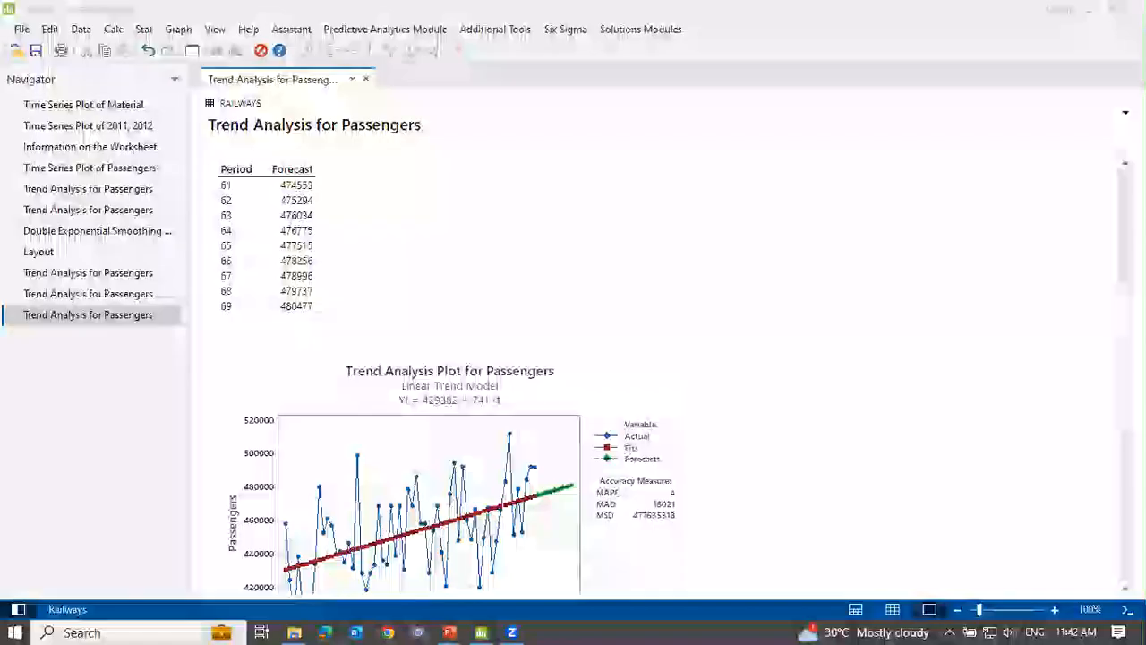
{"action": "key", "text": "Right"}
{"action": "key", "text": "Right"}
{"action": "key", "text": "Right"}
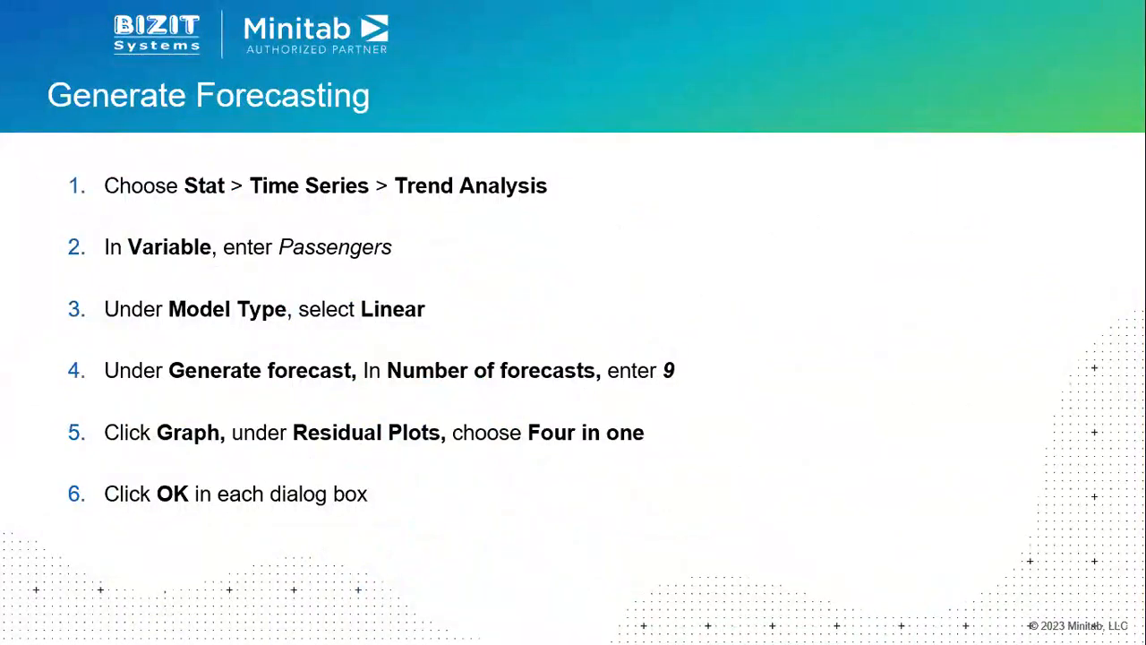
{"action": "key", "text": "Right"}
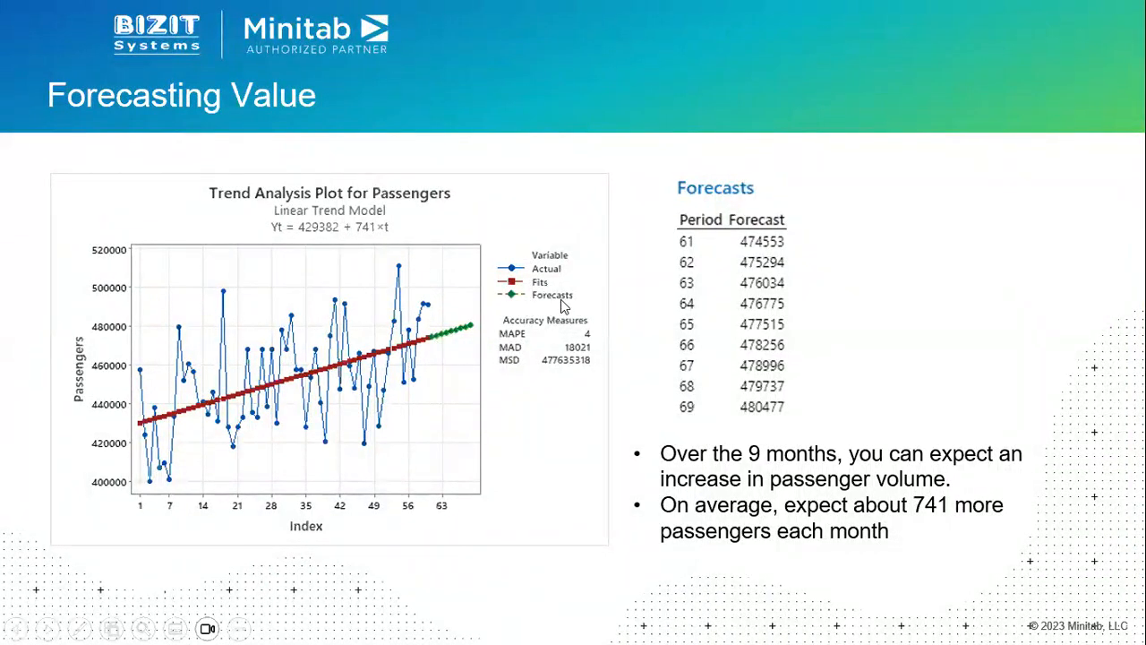
{"action": "left_click", "coordinate": [445, 323]}
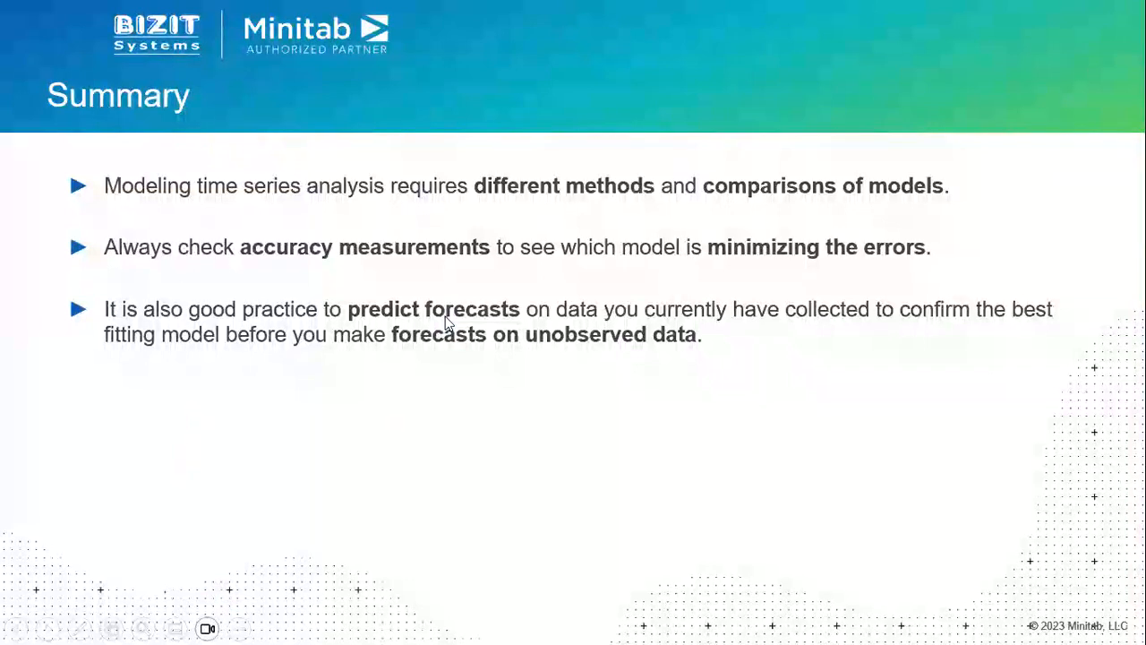
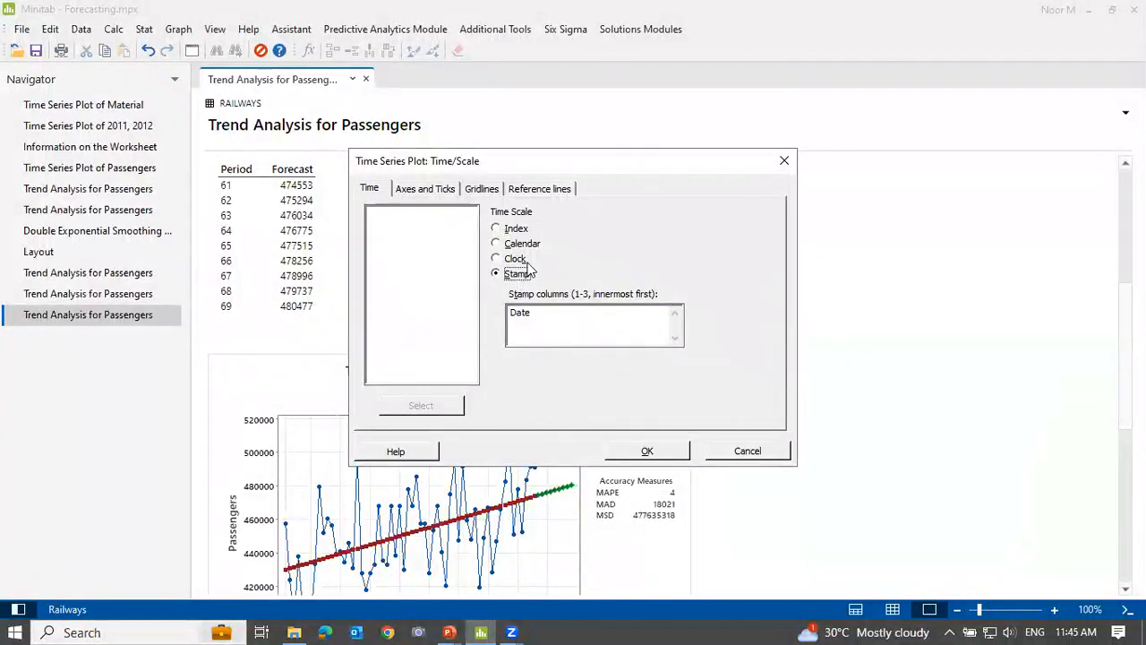
Step: Examine the Calendar time scale and its Data Increment setting for the simple Passengers time series plot, and close the dialogs without plotting
{"action": "left_click", "coordinate": [499, 246]}
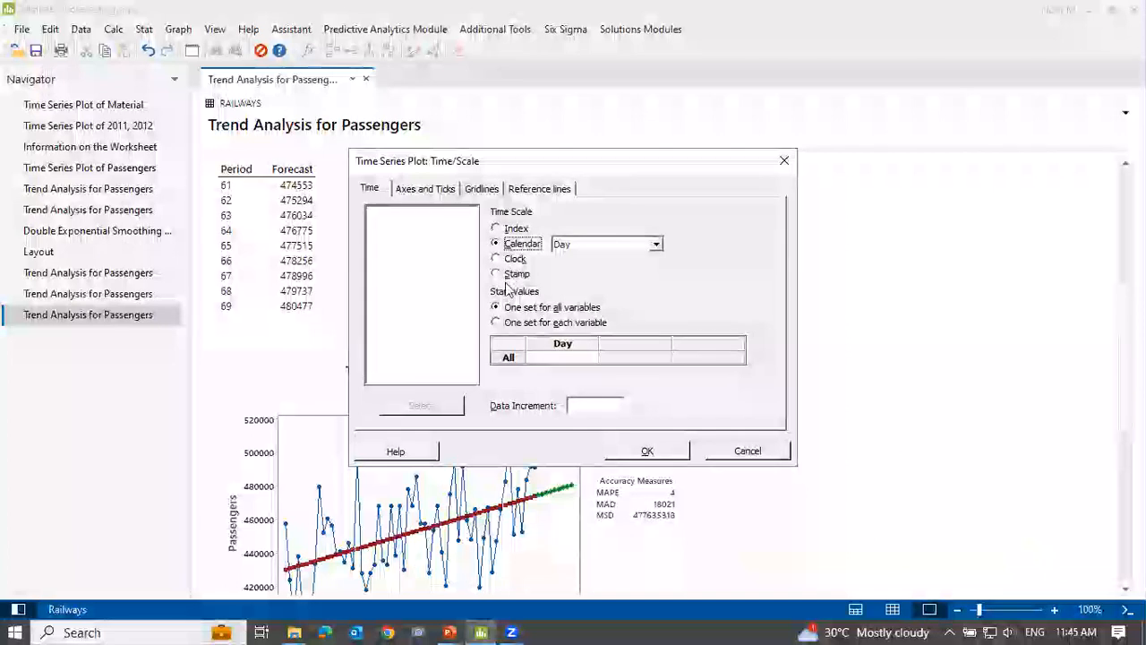
{"action": "left_click", "coordinate": [584, 405]}
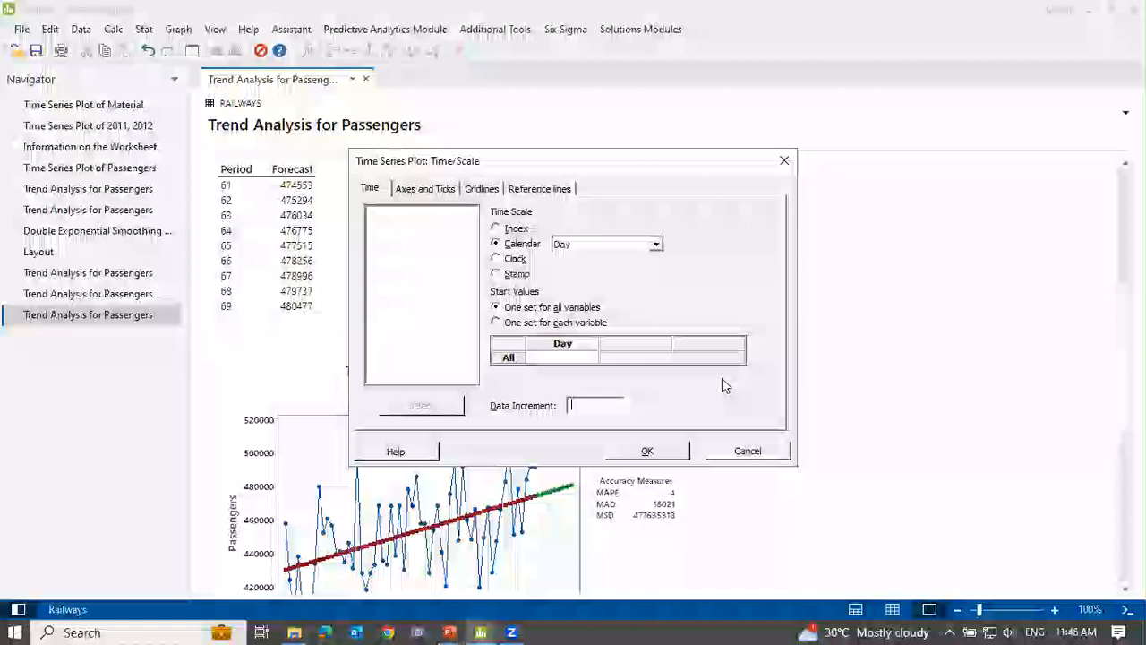
{"action": "left_click", "coordinate": [784, 161]}
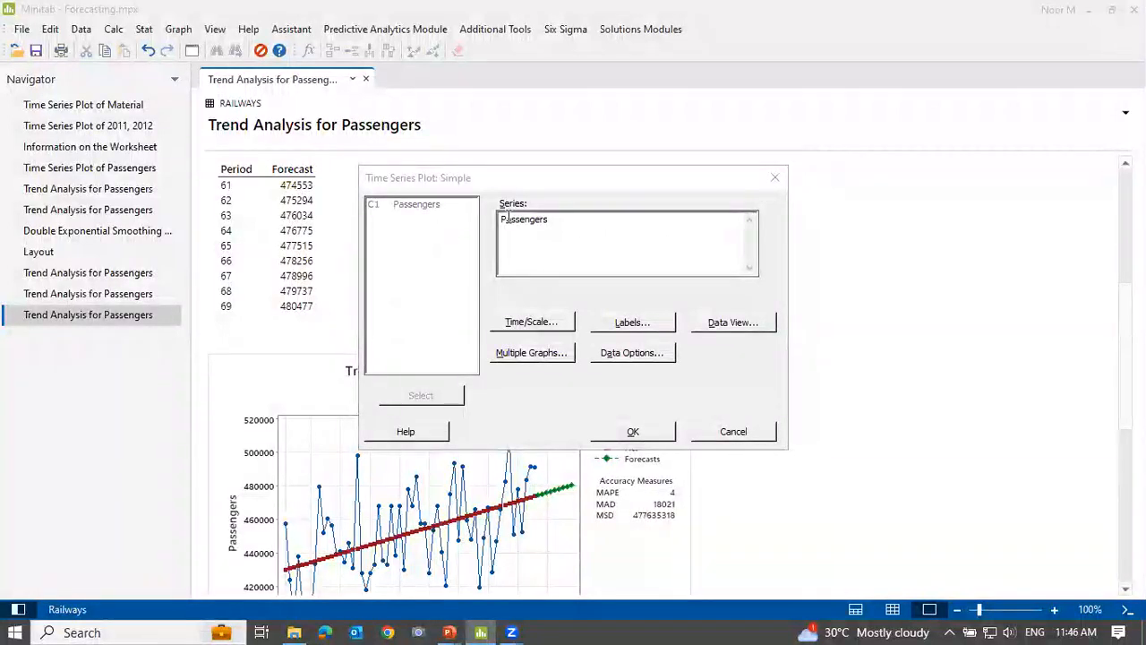
{"action": "left_click", "coordinate": [775, 178]}
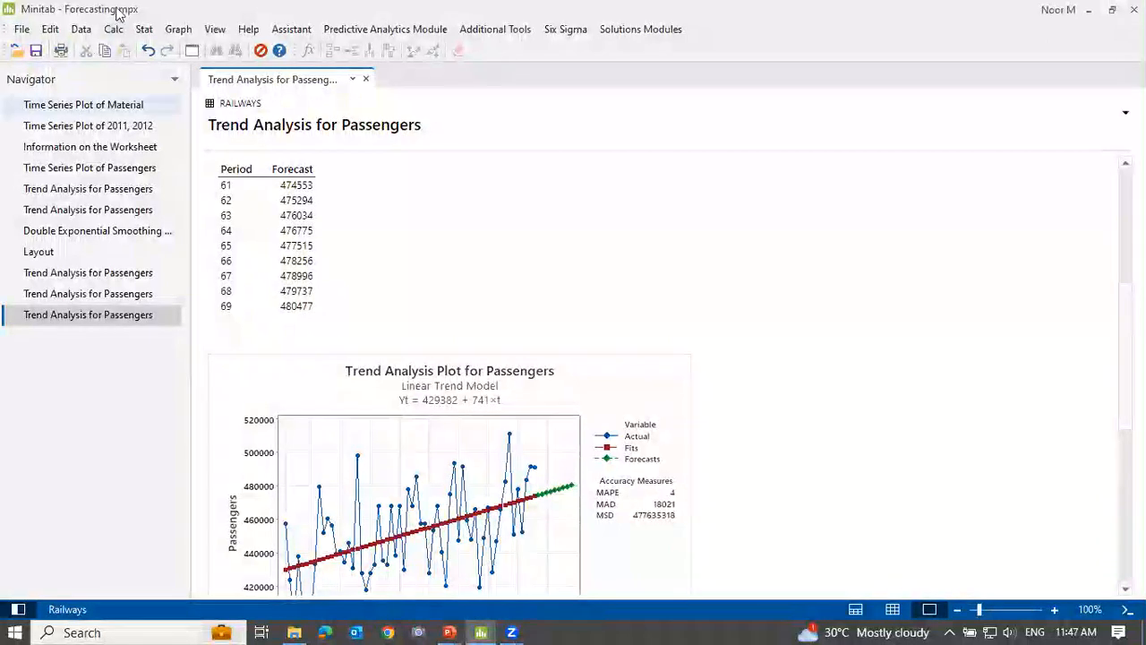
Step: Look at the Augmented Dickey-Fuller Test settings among the time series tools, and close the dialog without running the test
{"action": "left_click", "coordinate": [145, 30]}
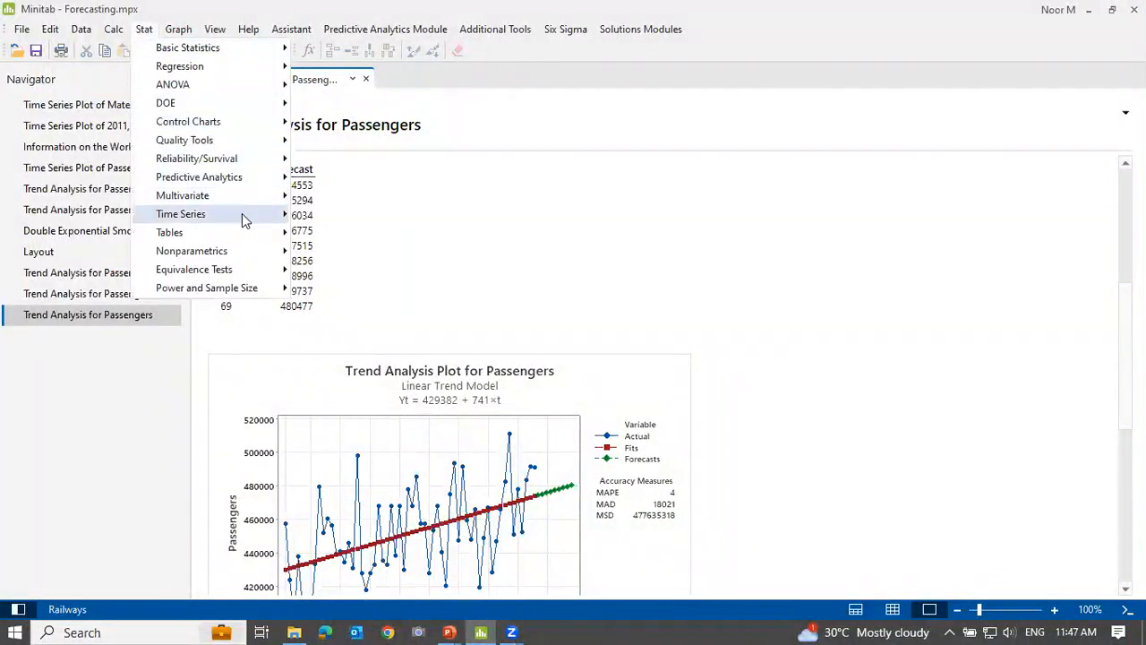
{"action": "mouse_move", "coordinate": [244, 220]}
{"action": "left_click", "coordinate": [347, 365]}
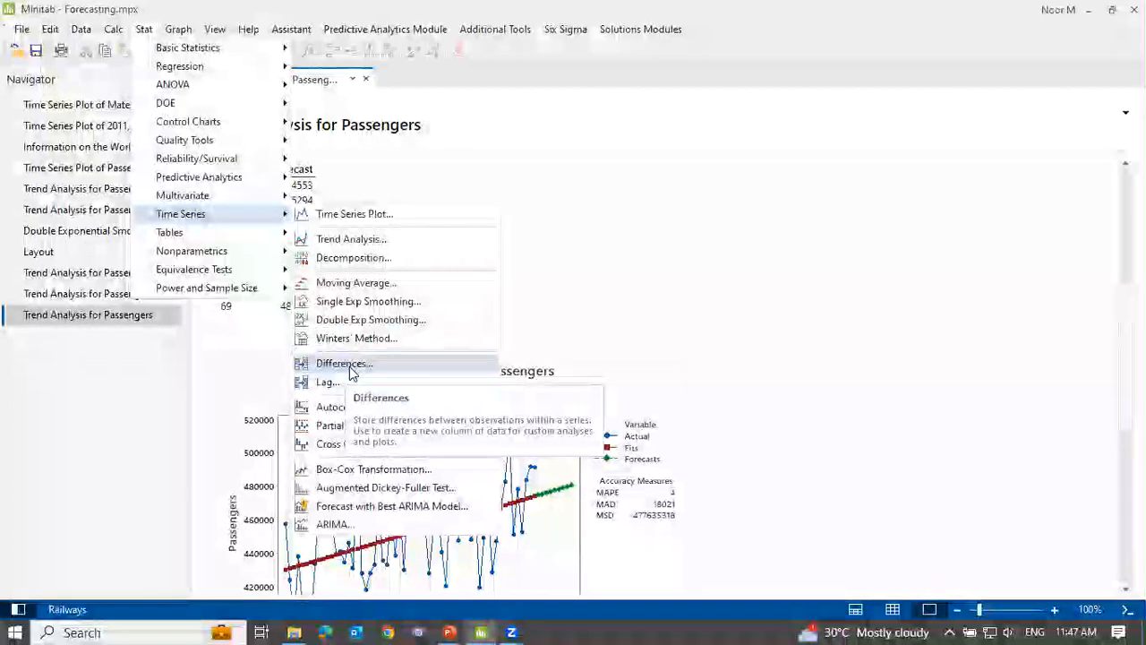
{"action": "left_click", "coordinate": [351, 491]}
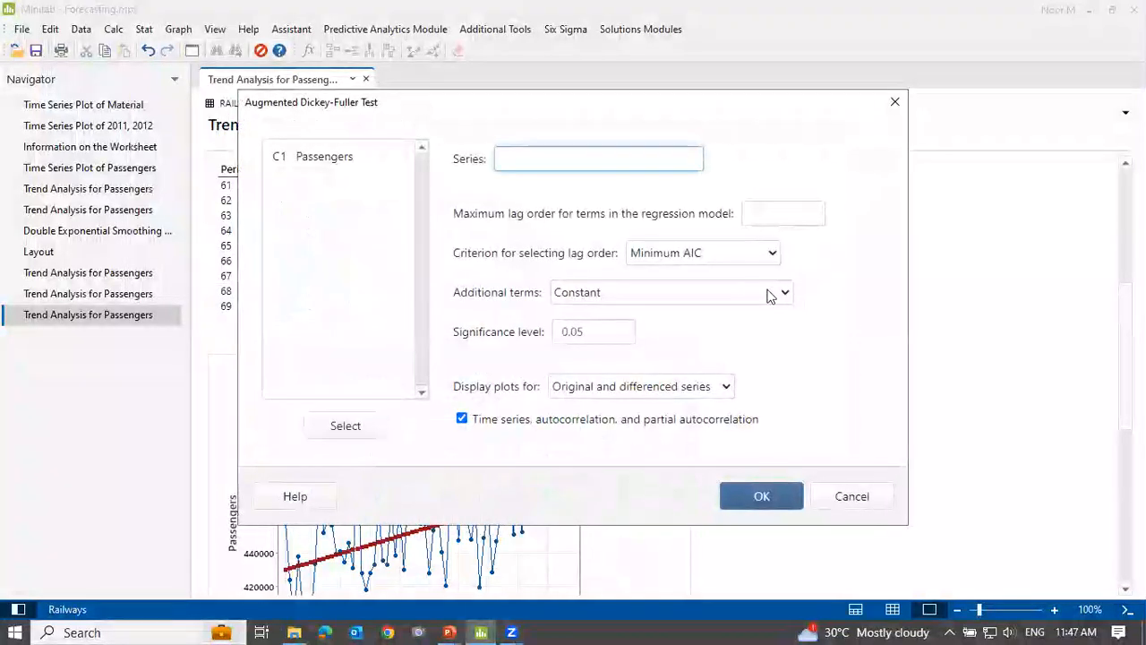
{"action": "left_click", "coordinate": [892, 105]}
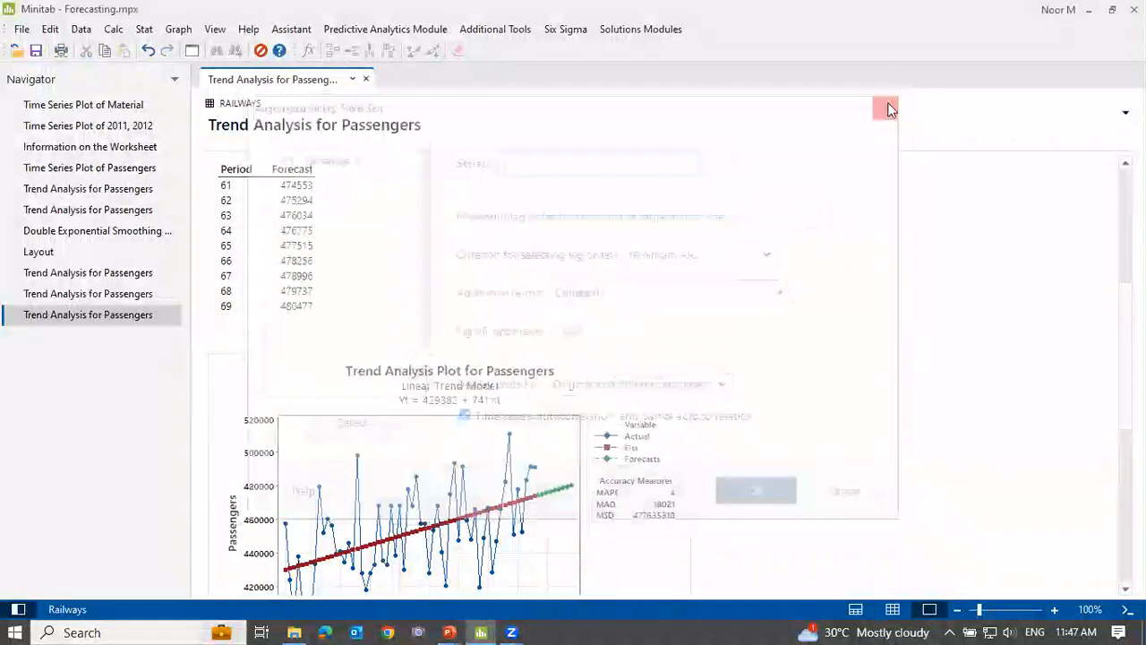
{"action": "left_click", "coordinate": [145, 29]}
{"action": "mouse_move", "coordinate": [113, 30]}
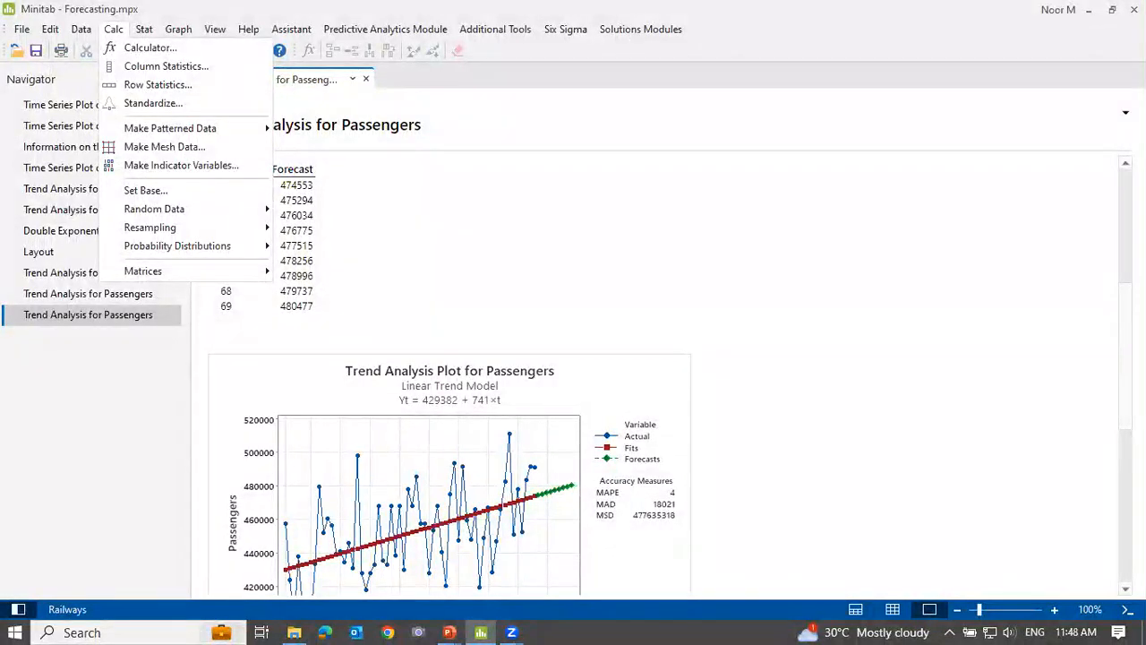
{"action": "left_click", "coordinate": [419, 192]}
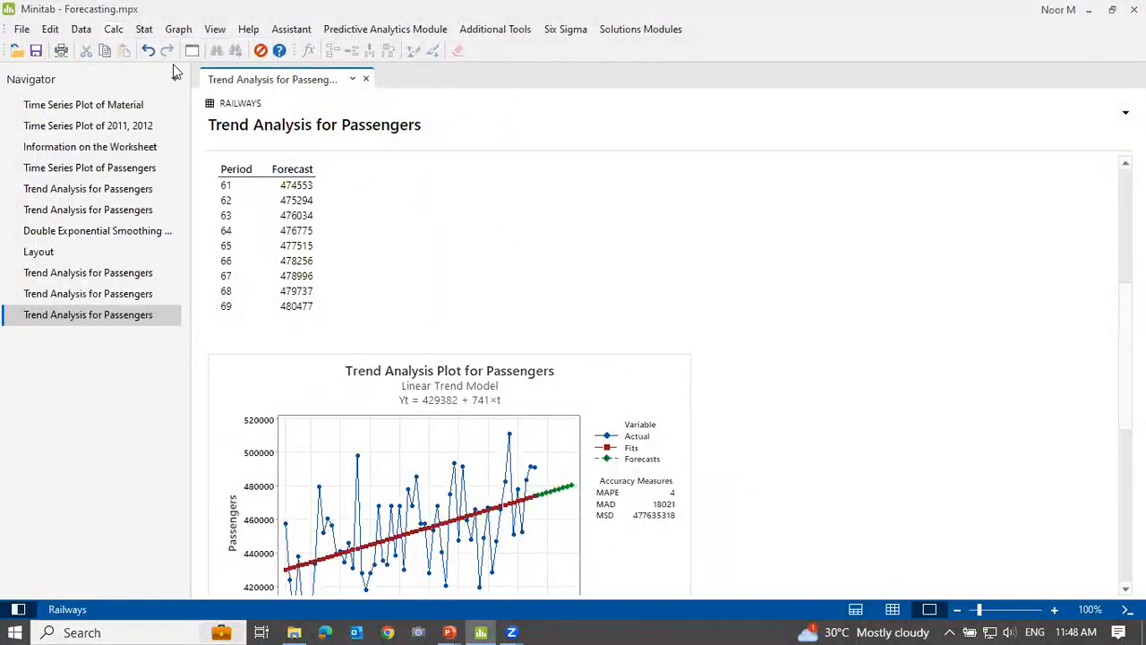
Step: Run a Trend Analysis of Passengers with the Exponential growth model and forecast generation turned off
{"action": "left_click", "coordinate": [144, 29]}
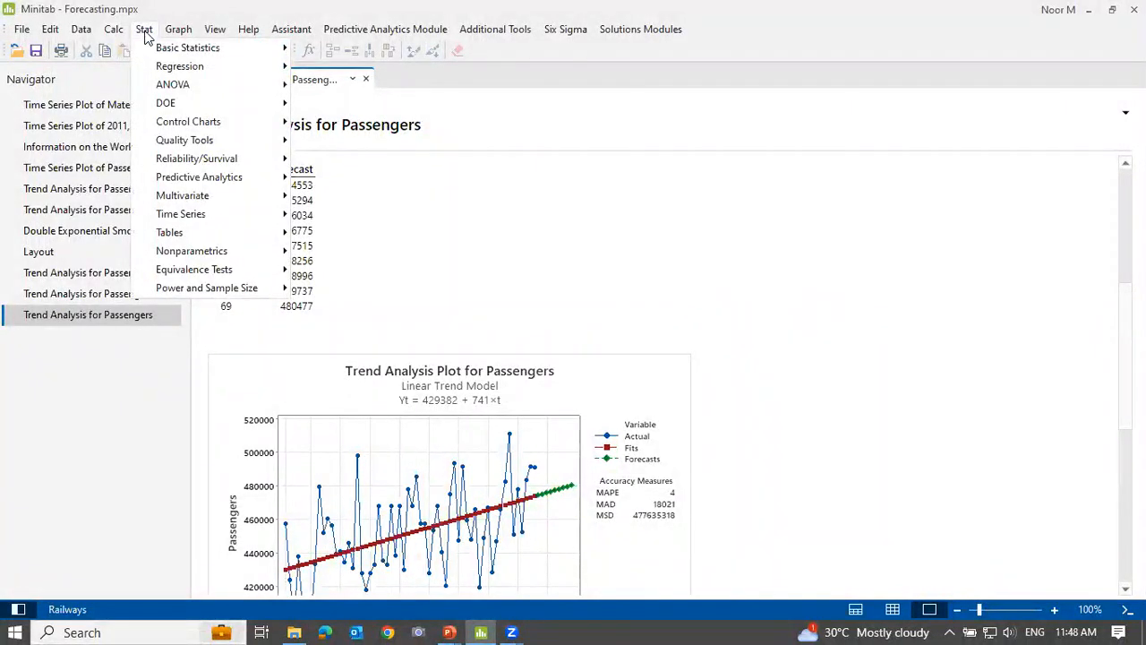
{"action": "mouse_move", "coordinate": [235, 216]}
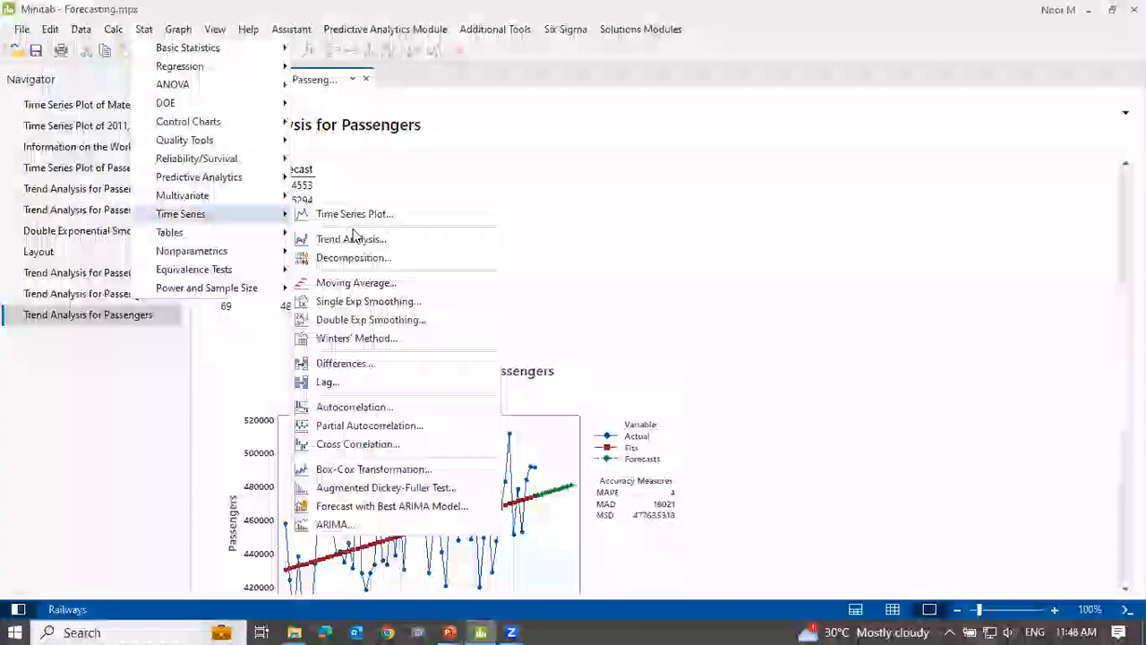
{"action": "left_click", "coordinate": [352, 239]}
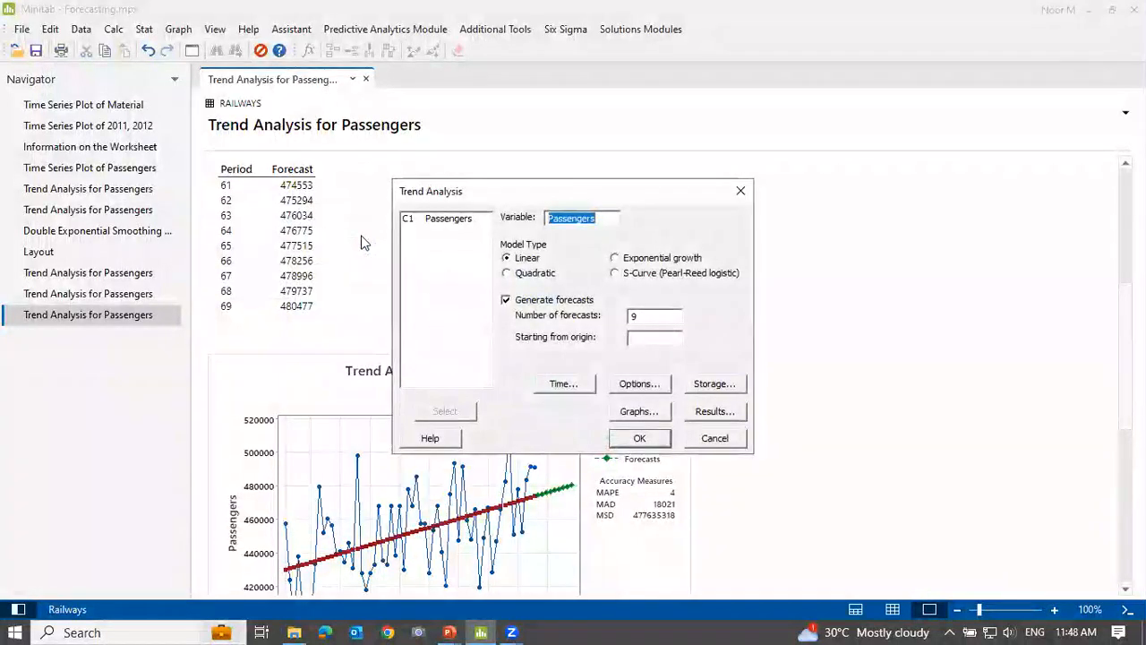
{"action": "left_click", "coordinate": [630, 262]}
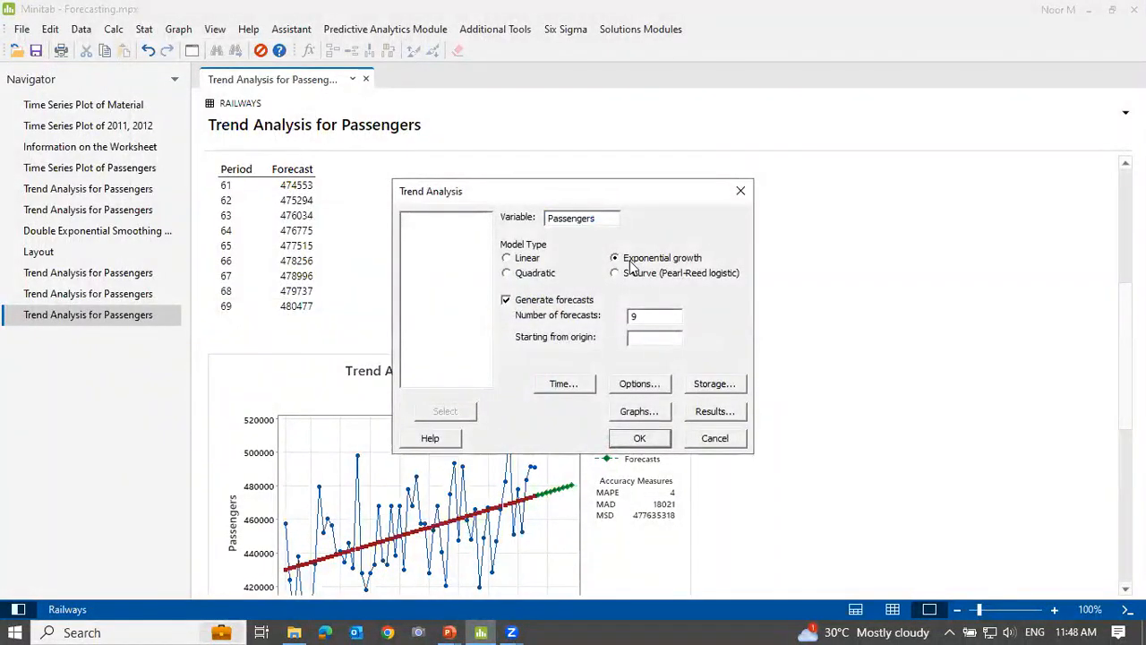
{"action": "left_click", "coordinate": [553, 300]}
{"action": "left_click", "coordinate": [624, 442]}
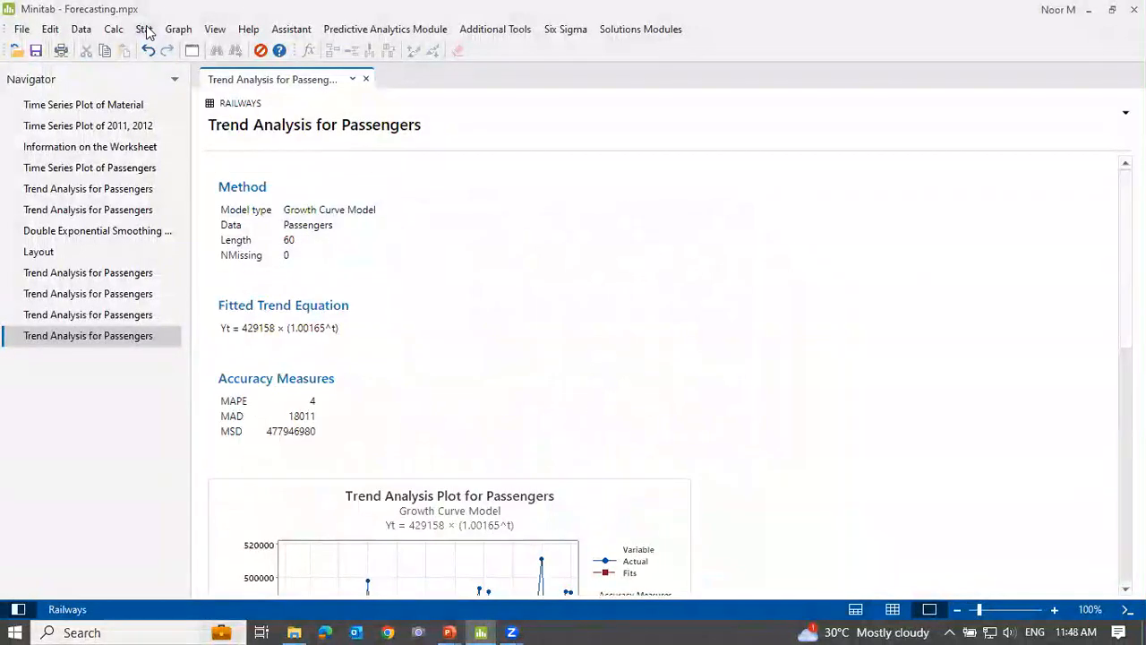
Step: Run a Trend Analysis of Passengers with the S-Curve (Pearl-Reed logistic) model, and review its output and plot
{"action": "left_click", "coordinate": [146, 31]}
{"action": "mouse_move", "coordinate": [237, 215]}
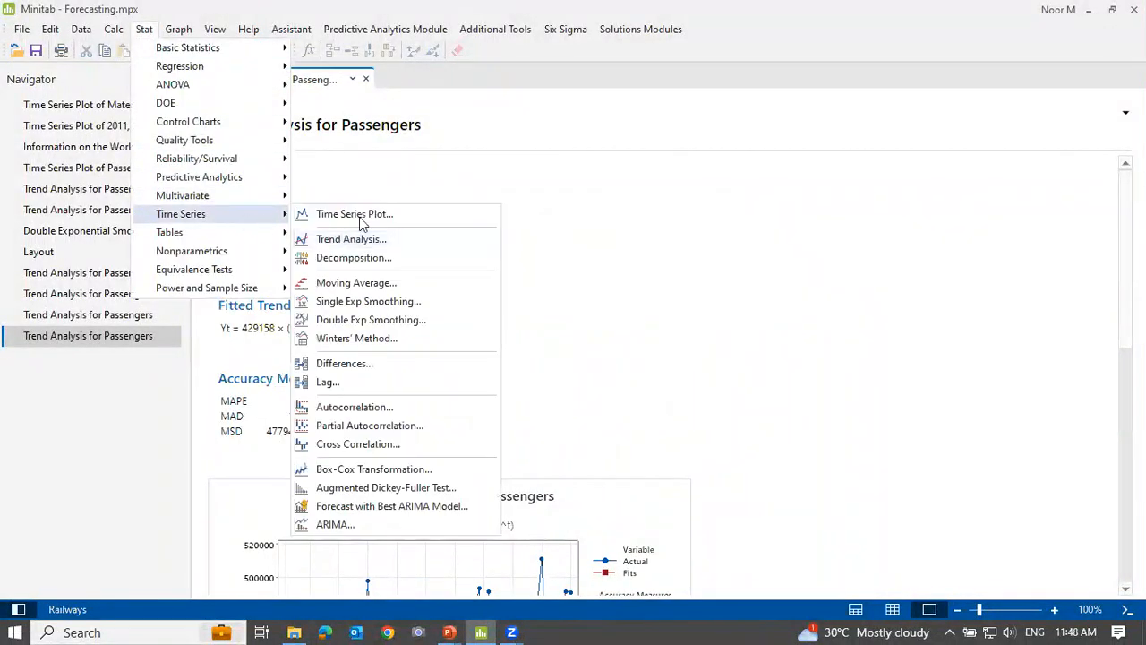
{"action": "left_click", "coordinate": [416, 241]}
{"action": "left_click", "coordinate": [630, 274]}
{"action": "left_click", "coordinate": [637, 438]}
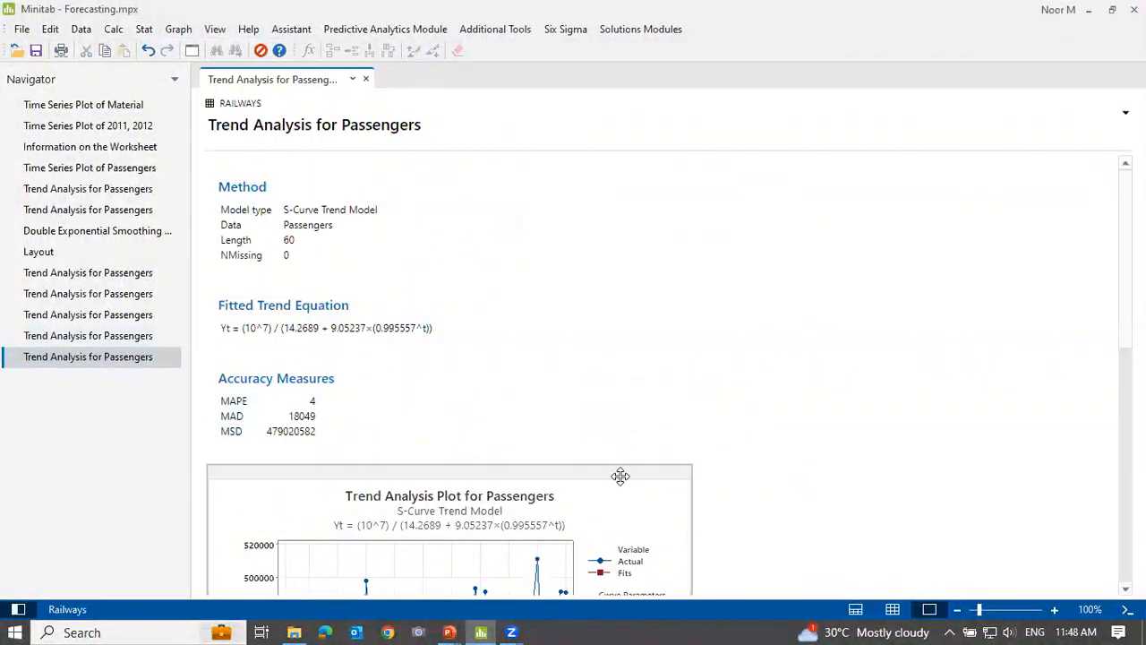
{"action": "scroll", "coordinate": [620, 476], "scroll_direction": "down", "scroll_amount": 3}
{"action": "scroll", "coordinate": [619, 477], "scroll_direction": "down", "scroll_amount": 5}
{"action": "scroll", "coordinate": [622, 480], "scroll_direction": "up", "scroll_amount": 6}
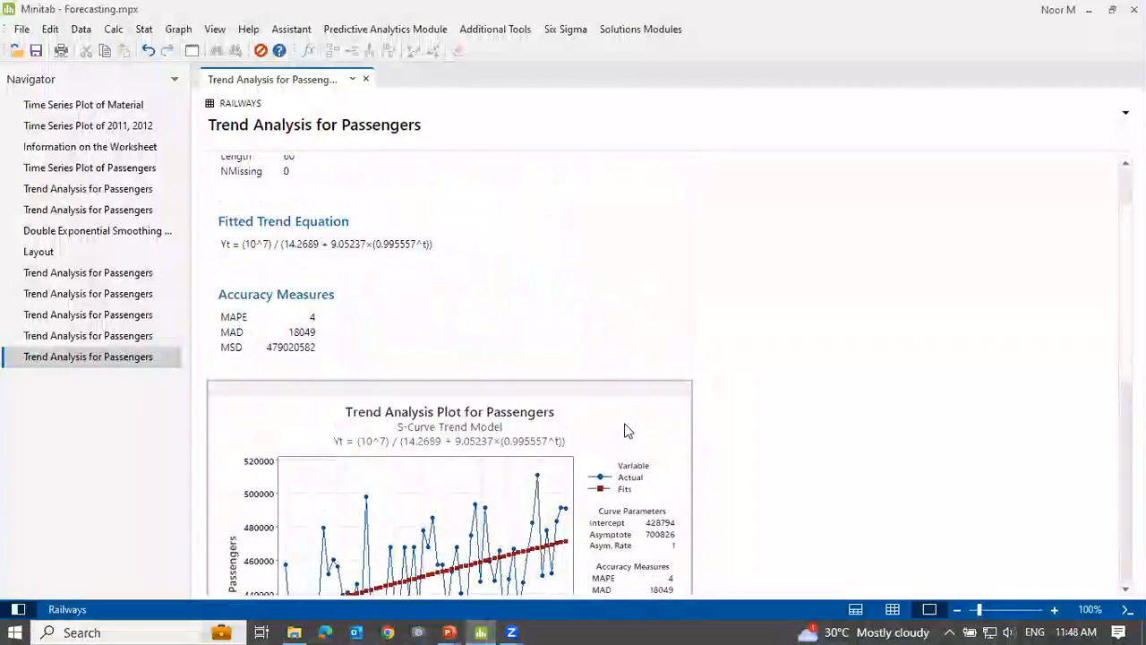
Step: Open the S-curve trend plot in the Layout Tool, preview the Passengers smoothing plot, and close the tool without creating a layout
{"action": "right_click", "coordinate": [627, 431]}
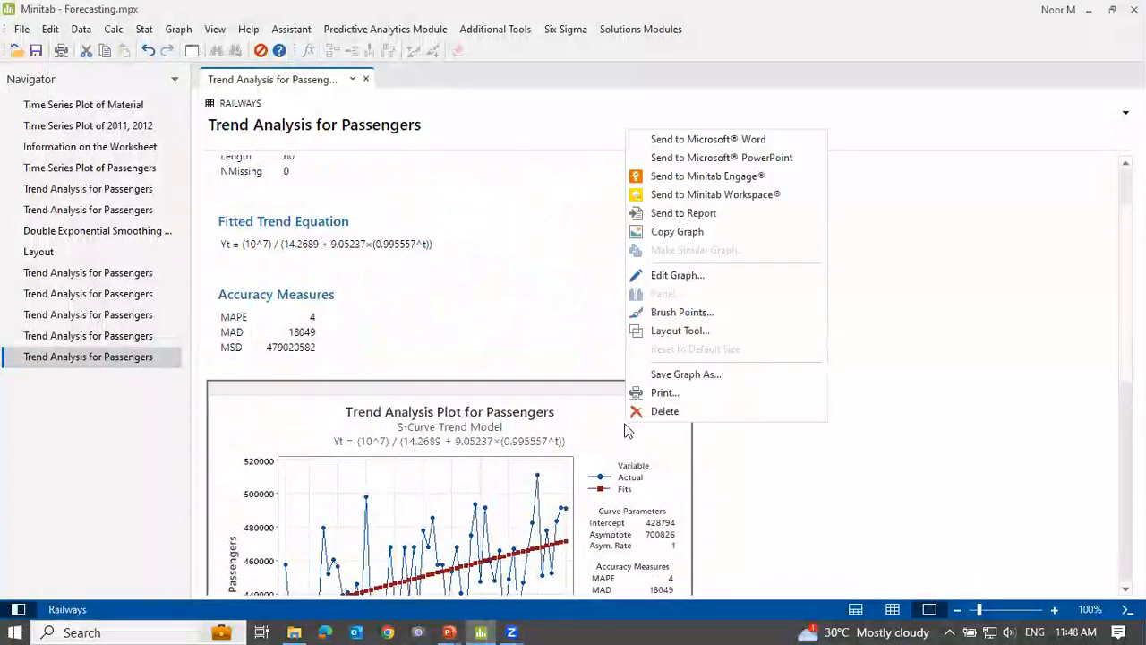
{"action": "left_click", "coordinate": [728, 330]}
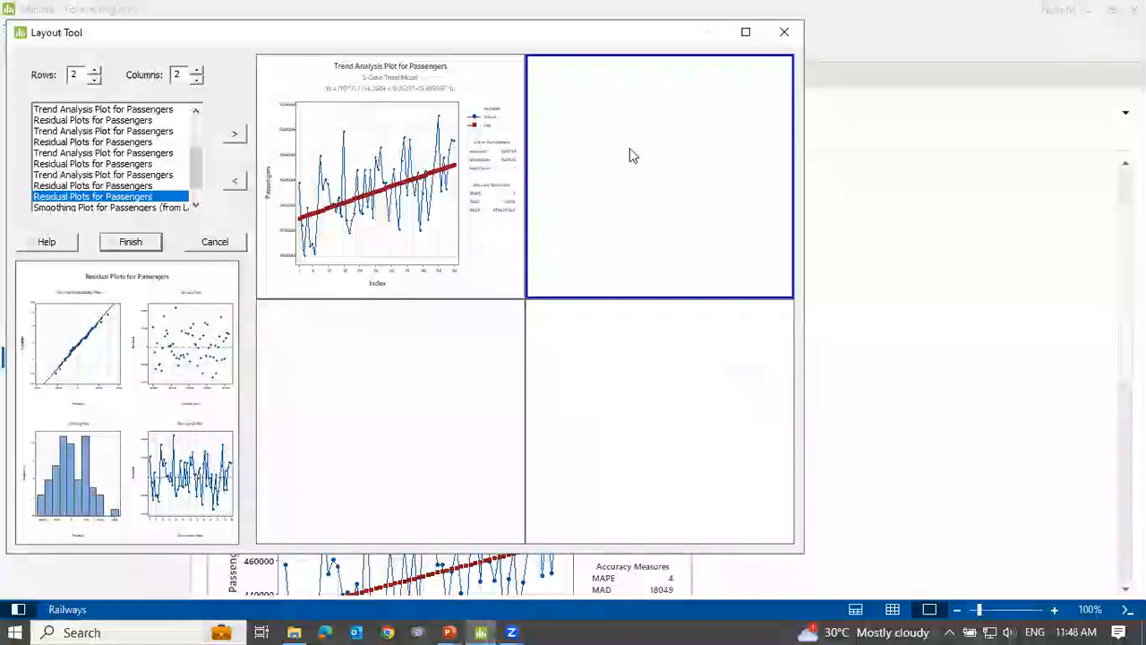
{"action": "scroll", "coordinate": [143, 192], "scroll_direction": "down", "scroll_amount": 2}
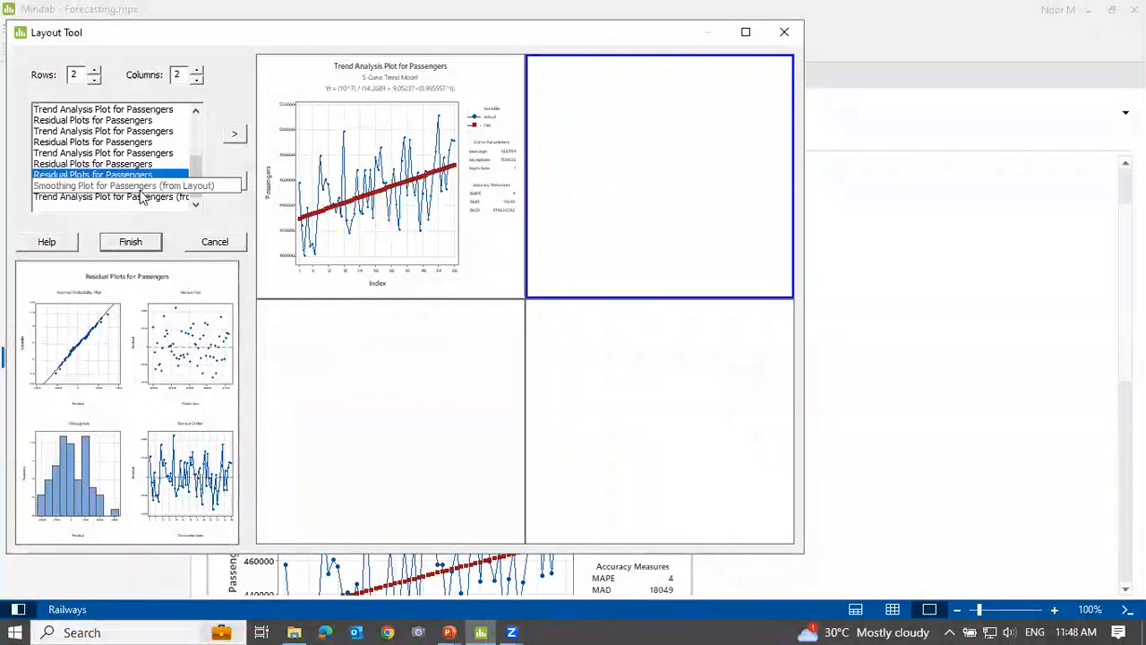
{"action": "left_click", "coordinate": [65, 188]}
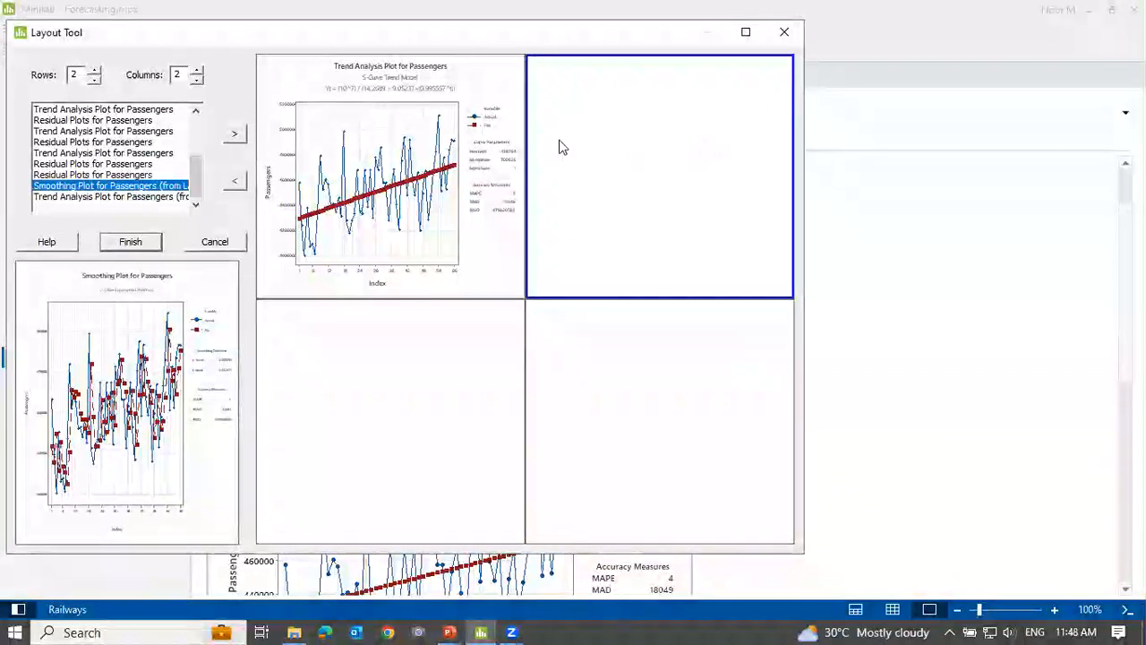
{"action": "left_click", "coordinate": [785, 32]}
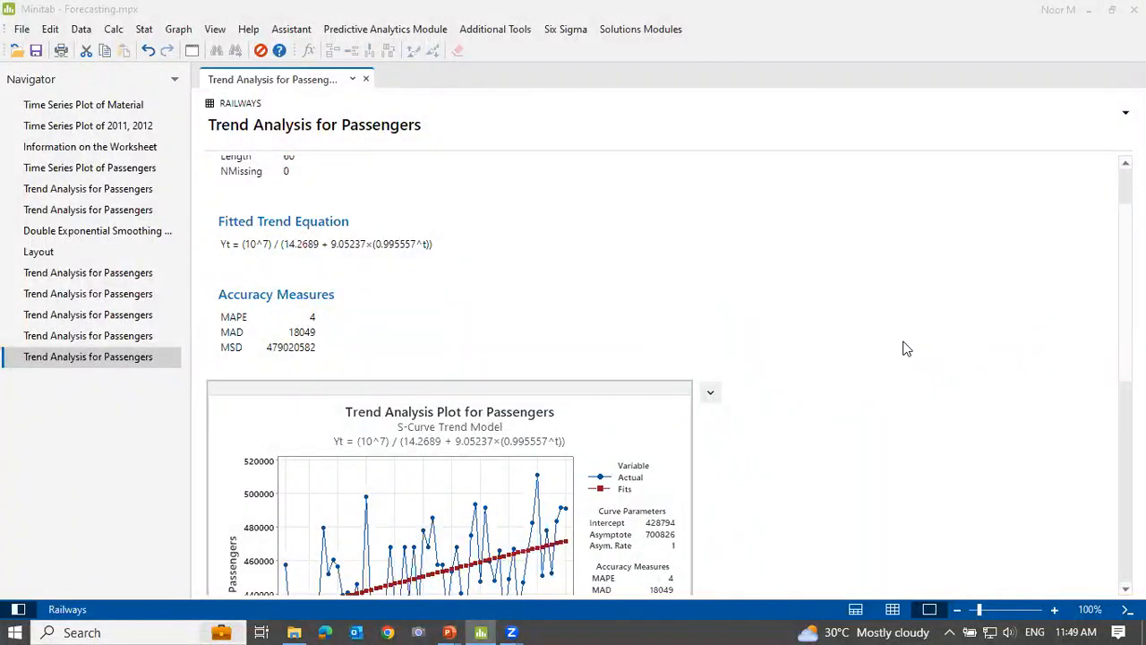
Step: Show the worksheet together with the output, and switch to the Raw by year worksheet
{"action": "left_click", "coordinate": [143, 34]}
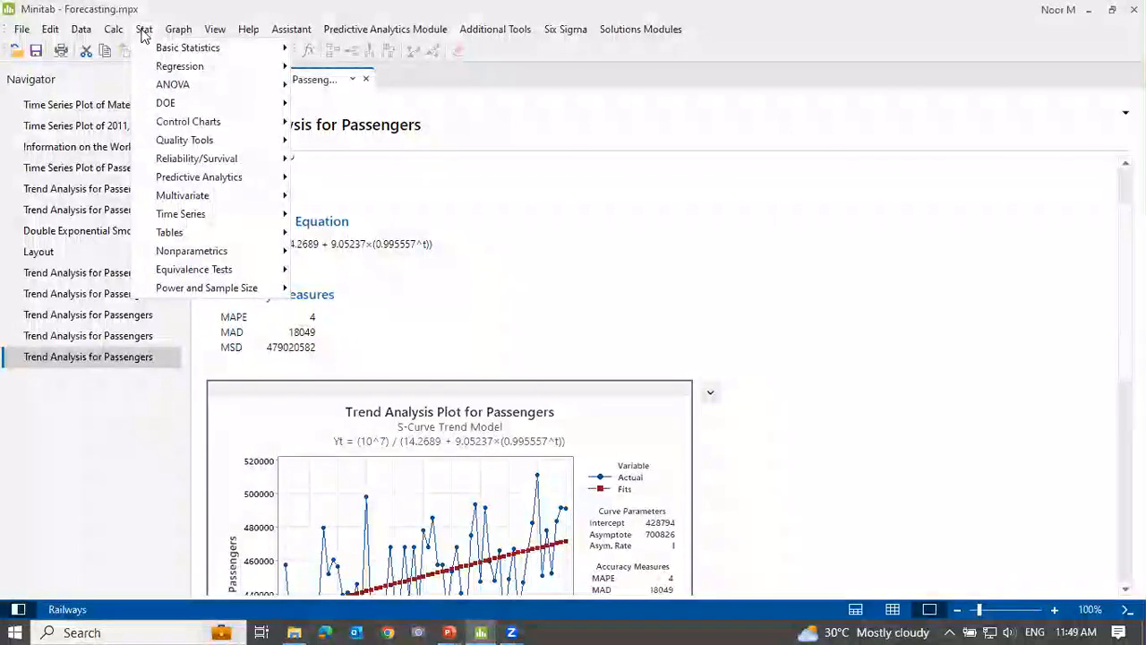
{"action": "left_click", "coordinate": [1043, 478]}
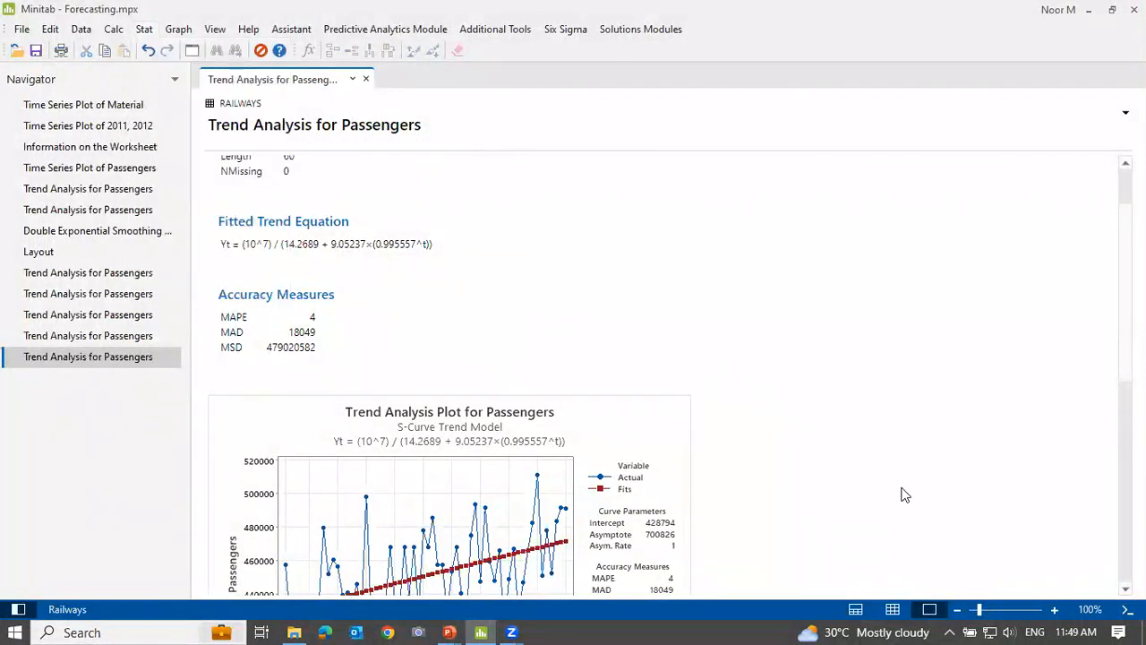
{"action": "left_click", "coordinate": [855, 609]}
{"action": "left_click", "coordinate": [392, 587]}
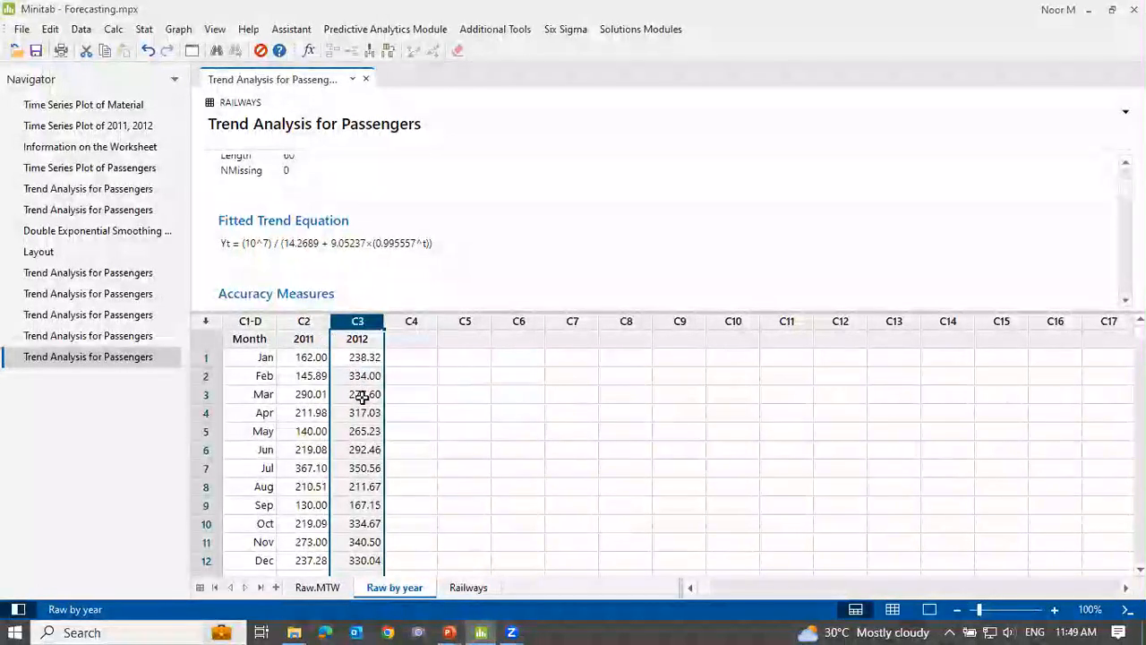
Step: Compare the Multiple and Simple types in the Time Series Plots gallery, and close it without creating a plot
{"action": "left_click", "coordinate": [144, 30]}
{"action": "mouse_move", "coordinate": [219, 217]}
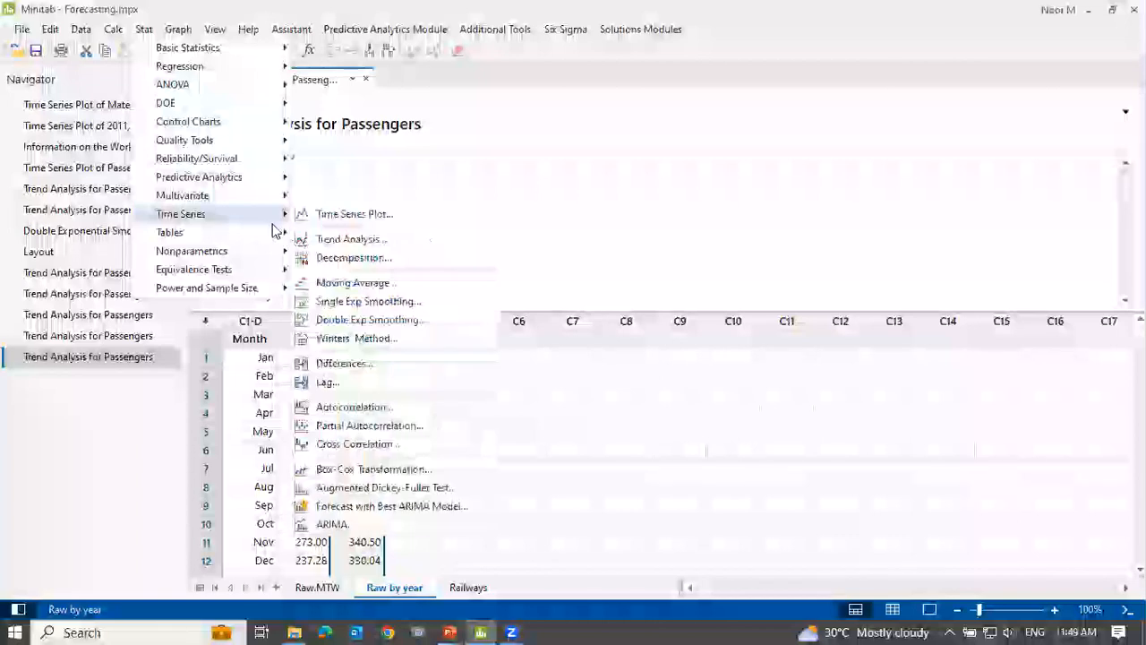
{"action": "left_click", "coordinate": [430, 219]}
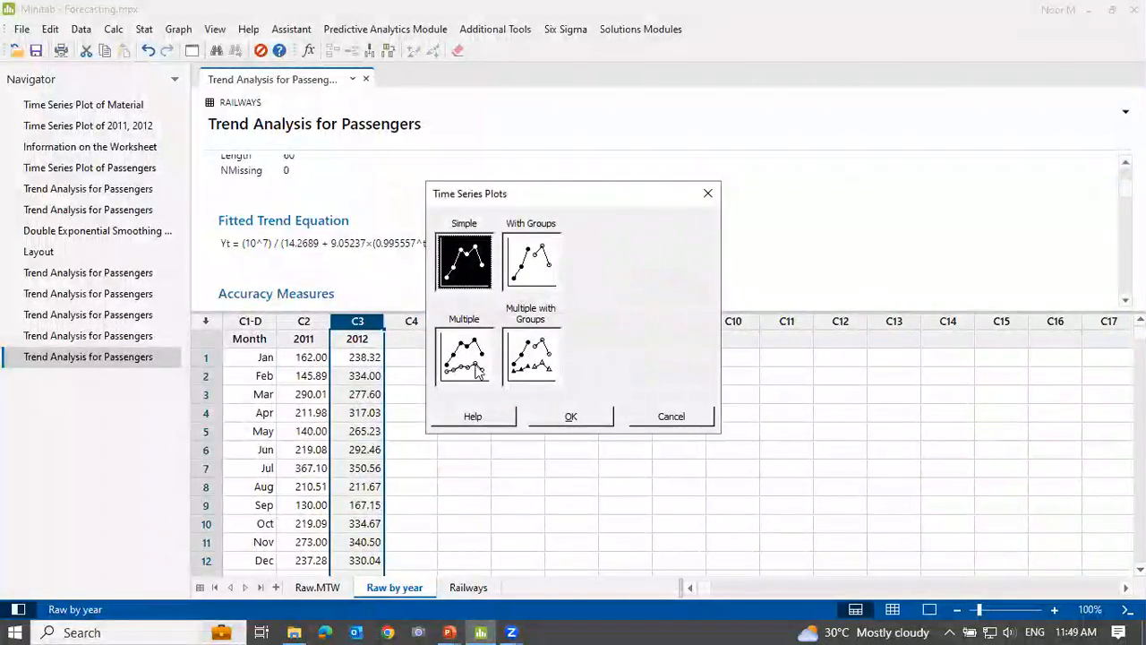
{"action": "left_click", "coordinate": [462, 358]}
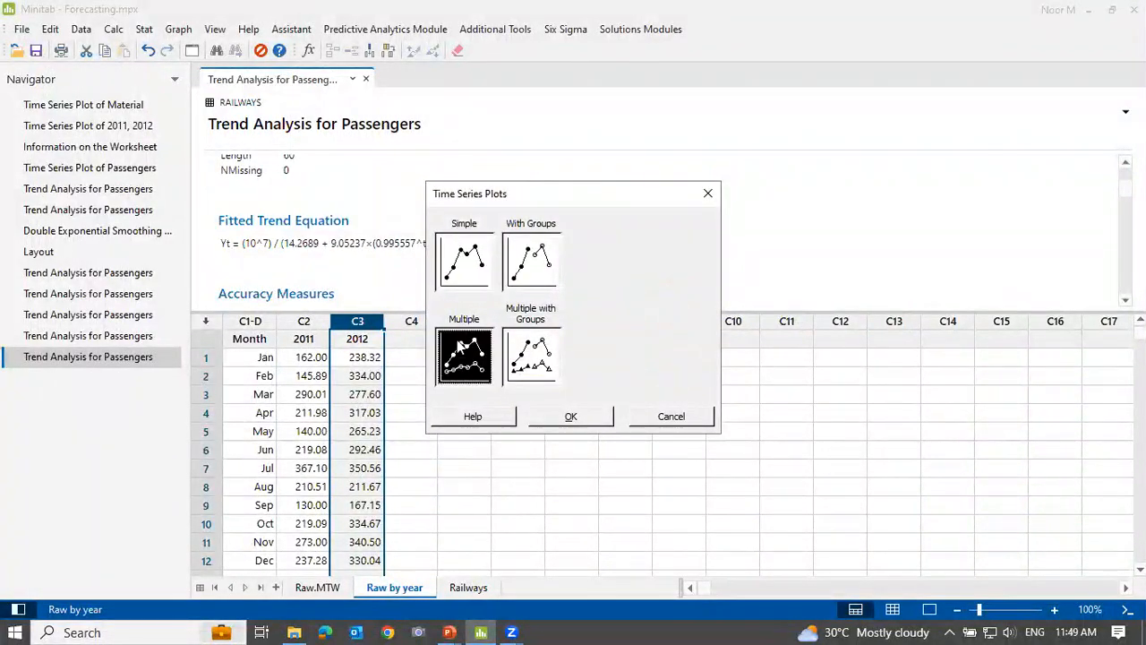
{"action": "left_click", "coordinate": [460, 271]}
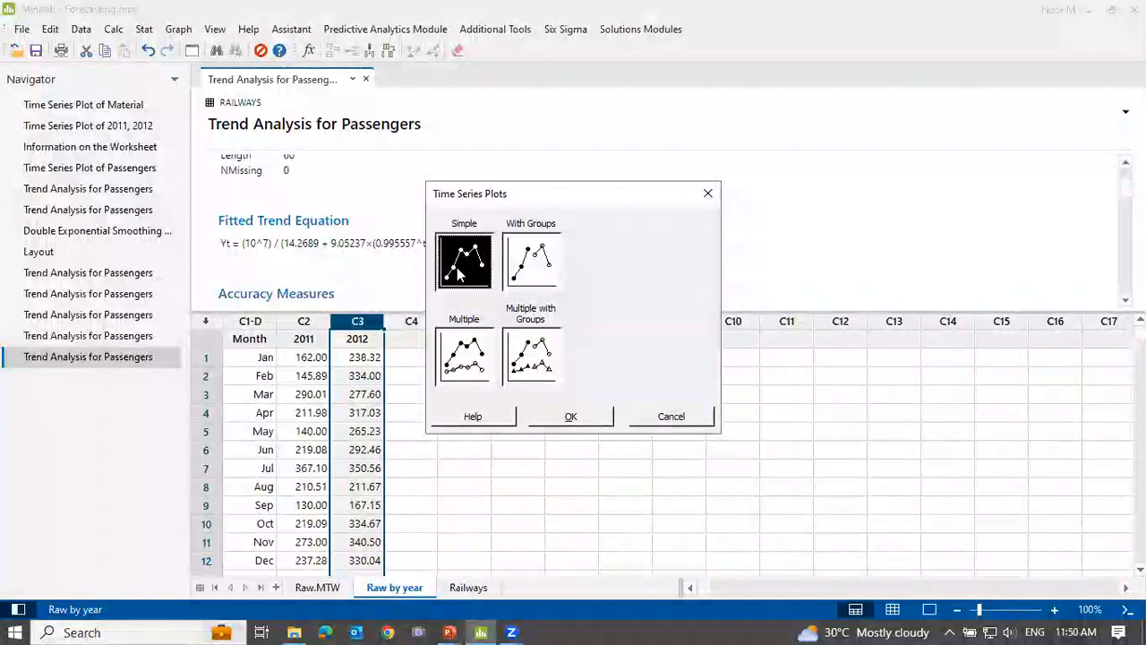
{"action": "left_click", "coordinate": [717, 194]}
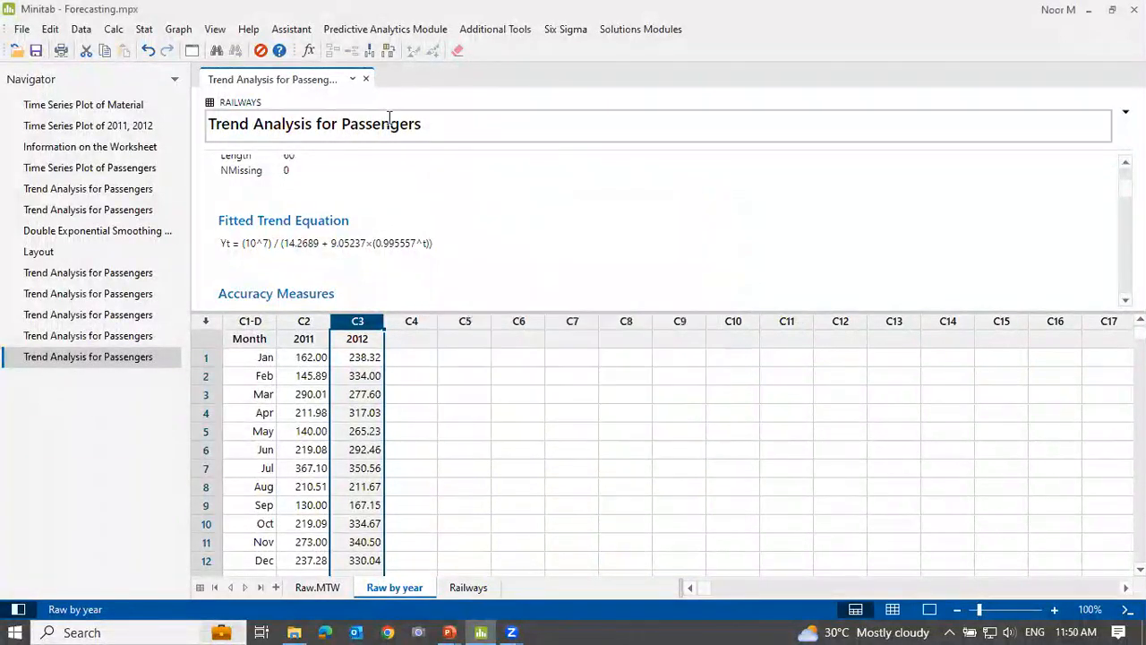
Step: Display the Time Series Plot of Material output, view the graph in the graph editor, and close the editor without changes
{"action": "left_click", "coordinate": [106, 104]}
{"action": "right_click", "coordinate": [553, 249]}
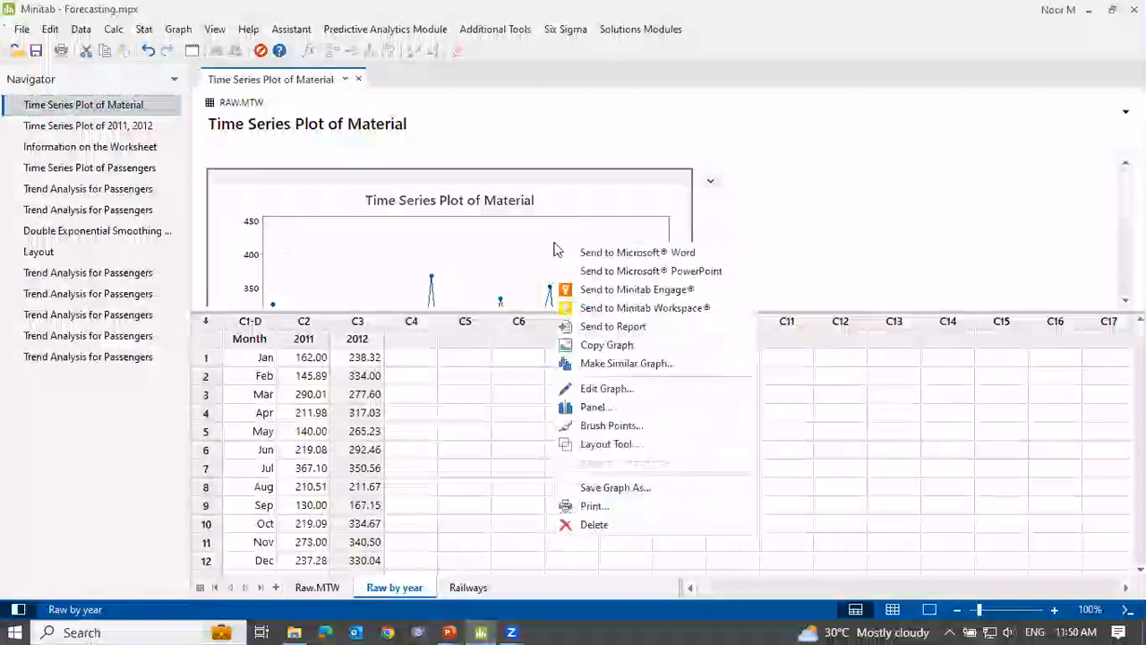
{"action": "left_click", "coordinate": [555, 219]}
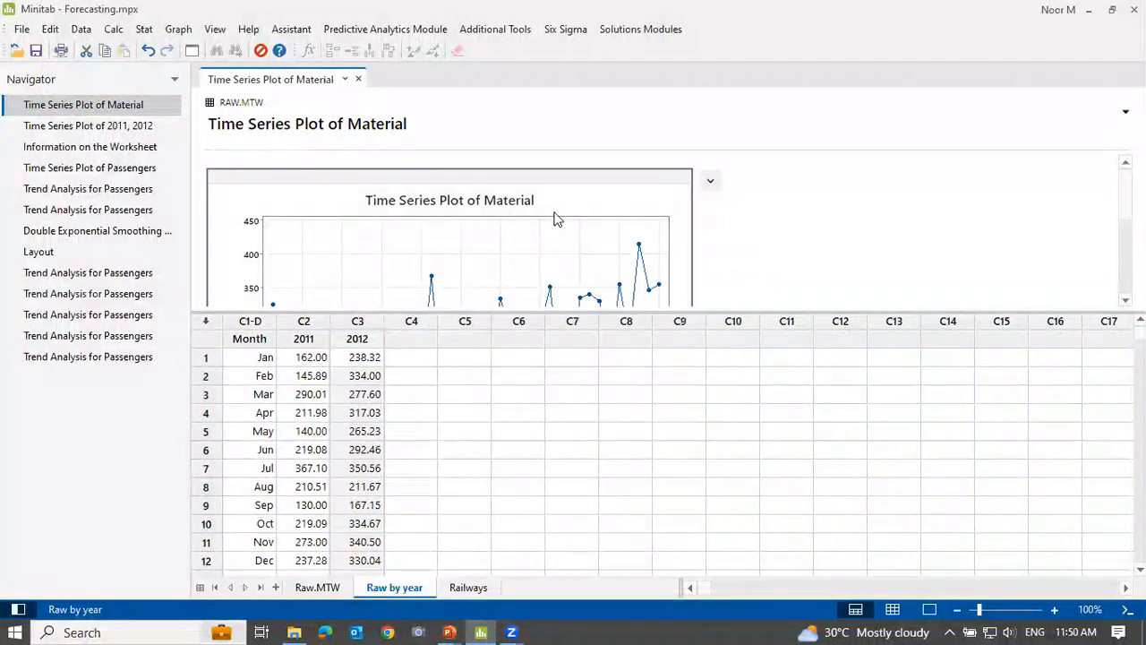
{"action": "double_click", "coordinate": [555, 218]}
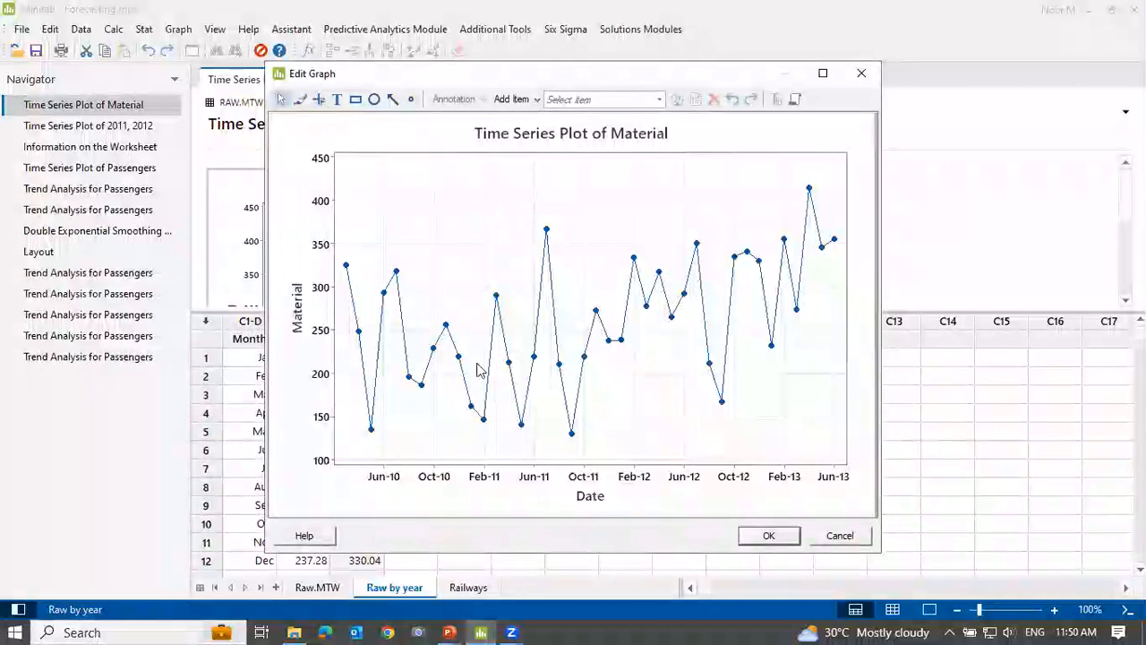
{"action": "left_click", "coordinate": [862, 75]}
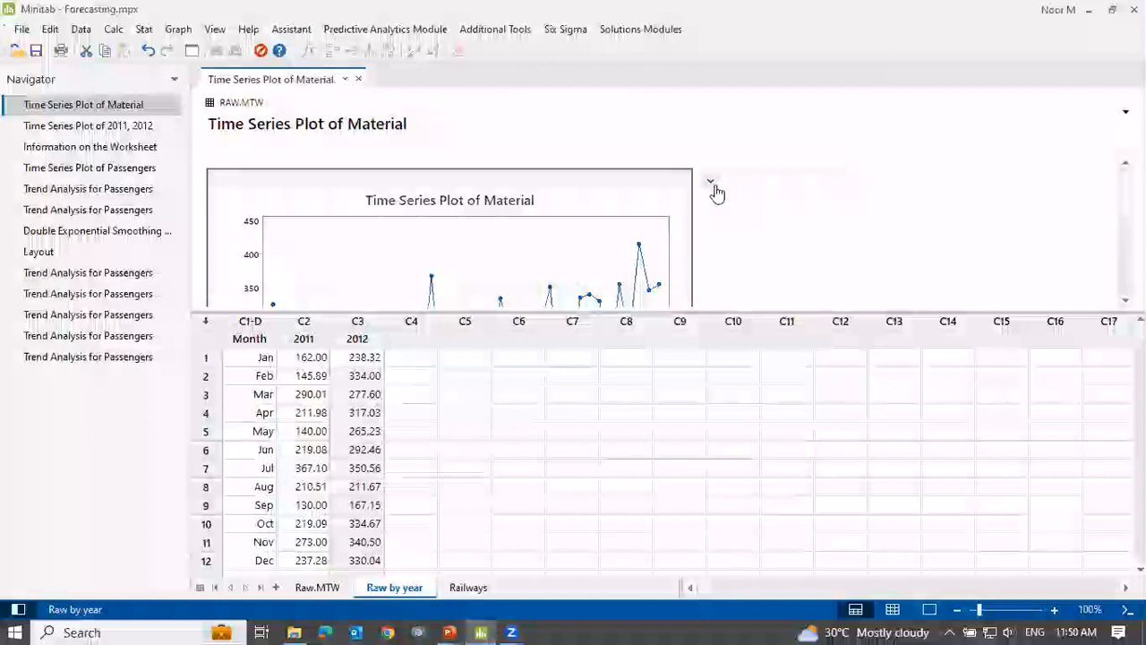
Step: View the Time Series Plot of Material output on its own, and switch to the Railways worksheet in data-only view
{"action": "left_click", "coordinate": [712, 184]}
{"action": "left_click", "coordinate": [1002, 206]}
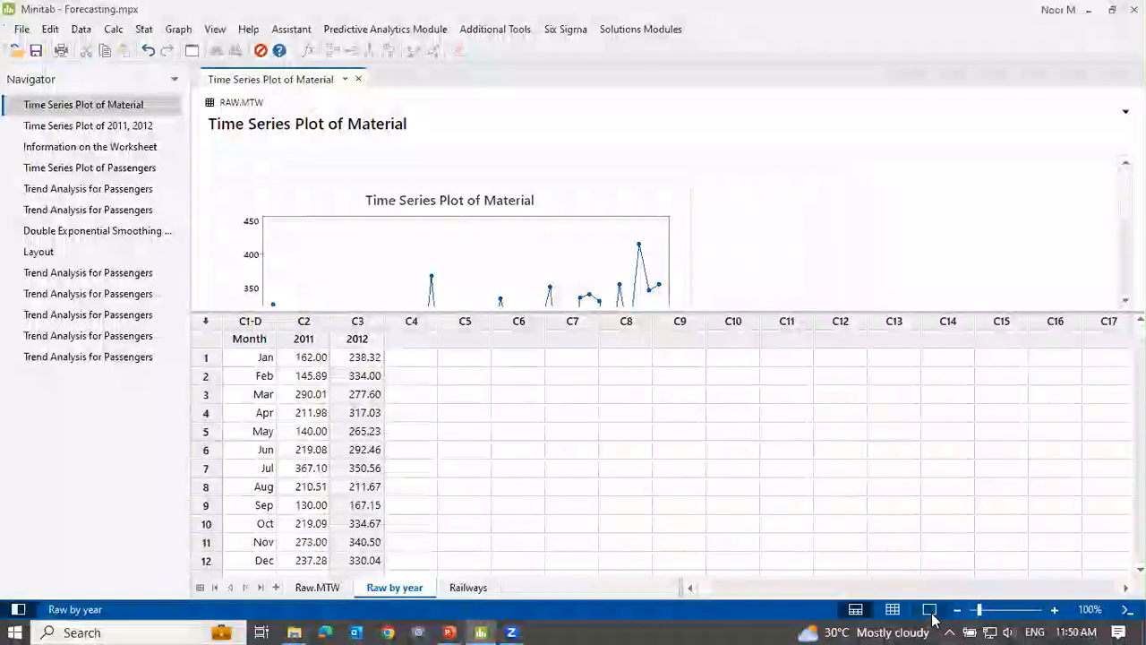
{"action": "left_click", "coordinate": [931, 609]}
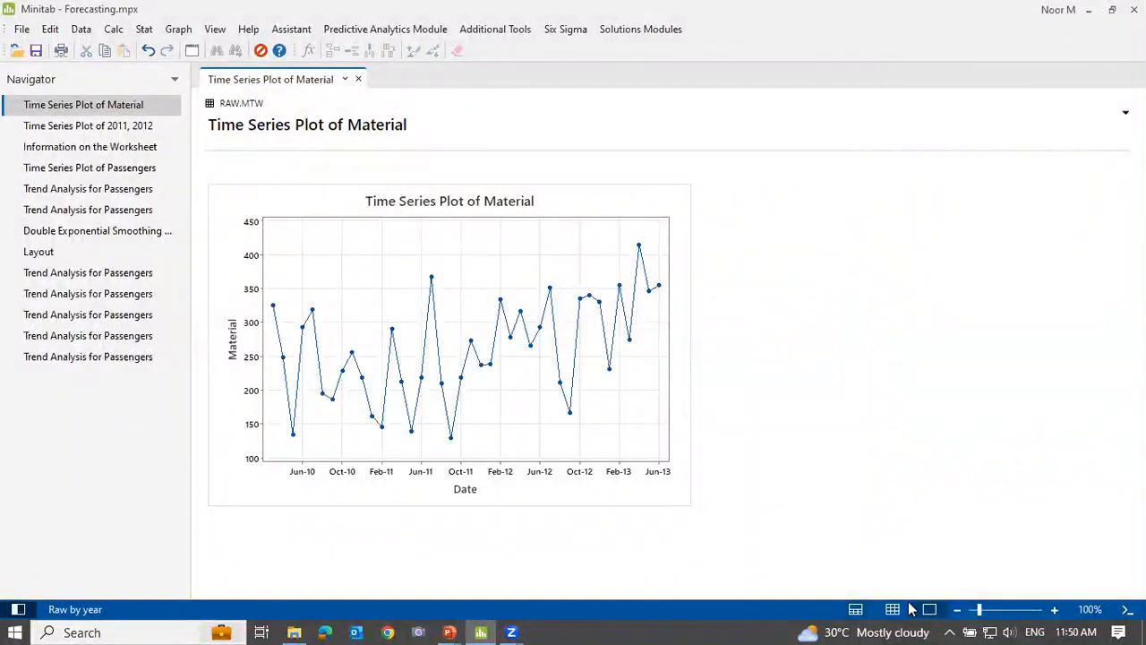
{"action": "left_click", "coordinate": [892, 609]}
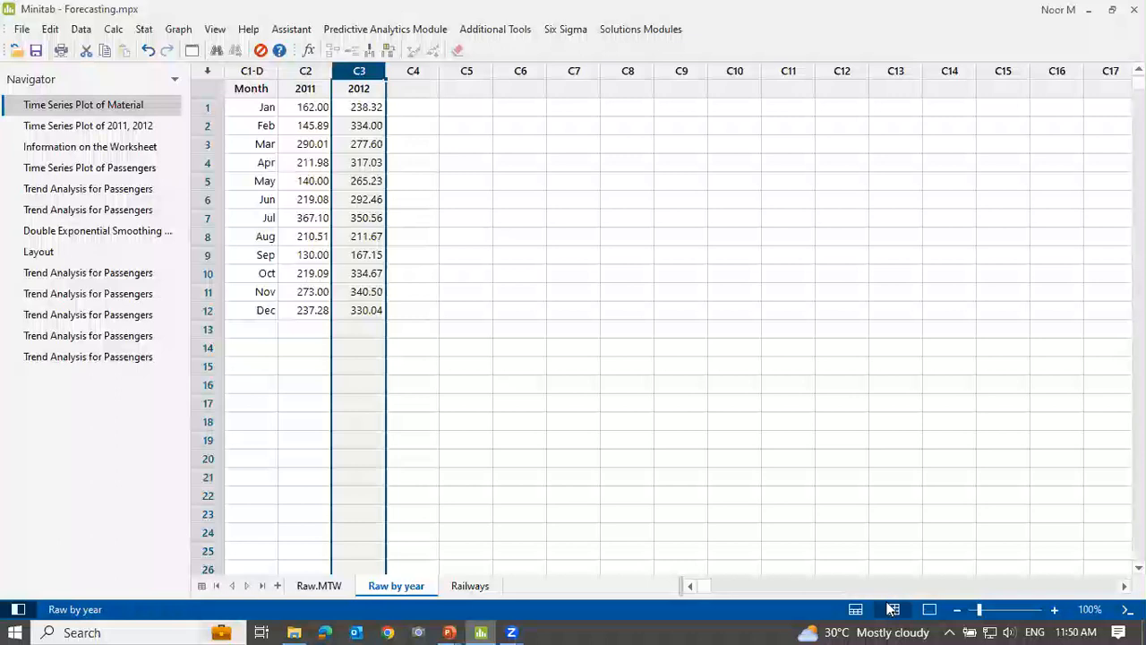
{"action": "left_click", "coordinate": [470, 592]}
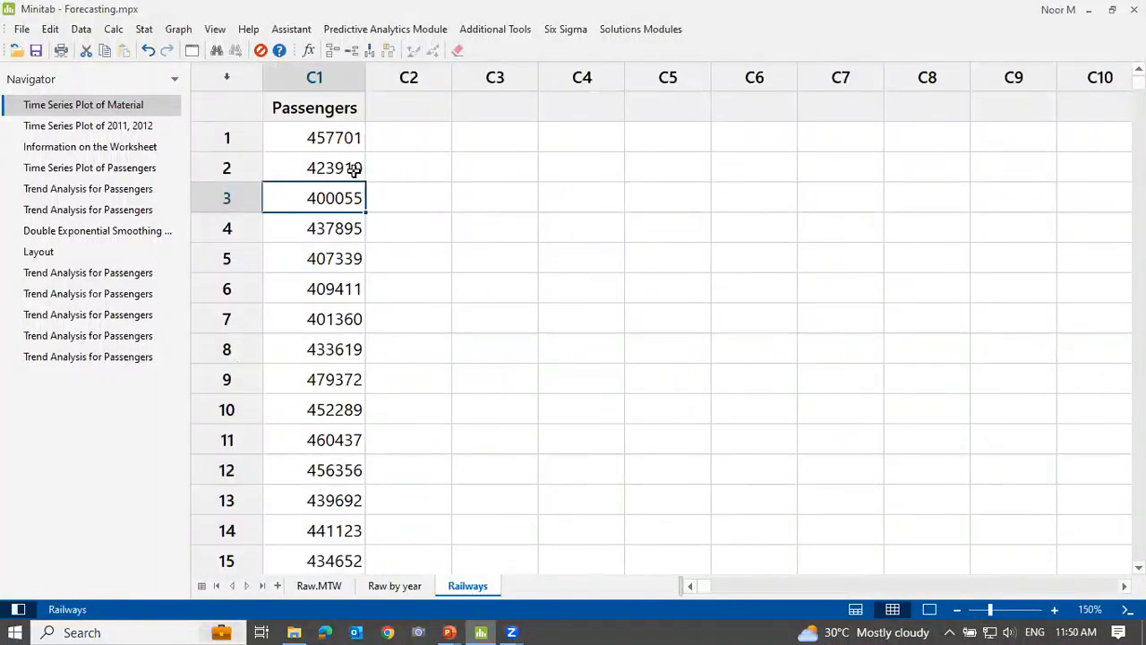
Step: Run Forecast with Best ARIMA Model on Passengers with differencing order 1, p and q from 0 to 2, and 3 forecasts
{"action": "left_click", "coordinate": [147, 30]}
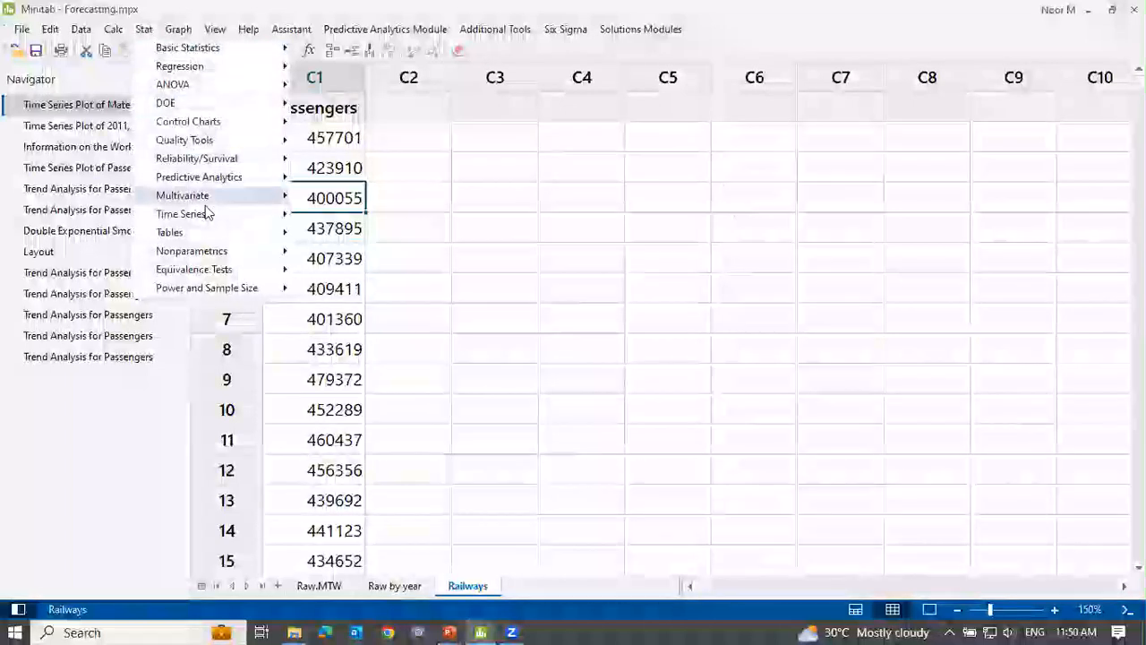
{"action": "mouse_move", "coordinate": [210, 223]}
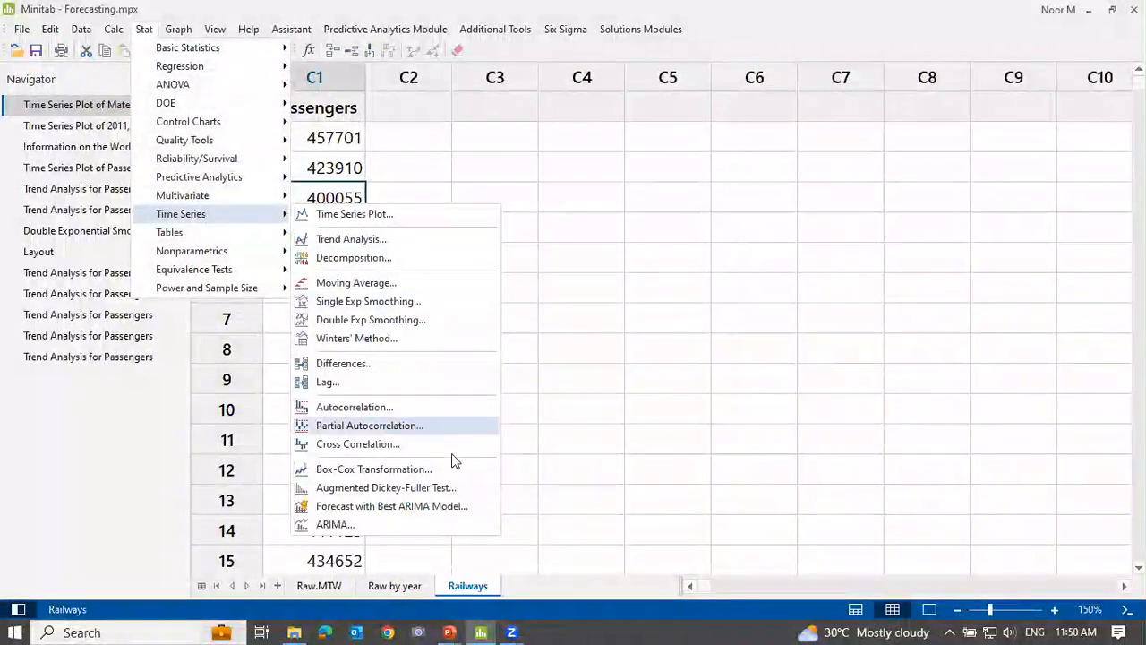
{"action": "left_click", "coordinate": [392, 507]}
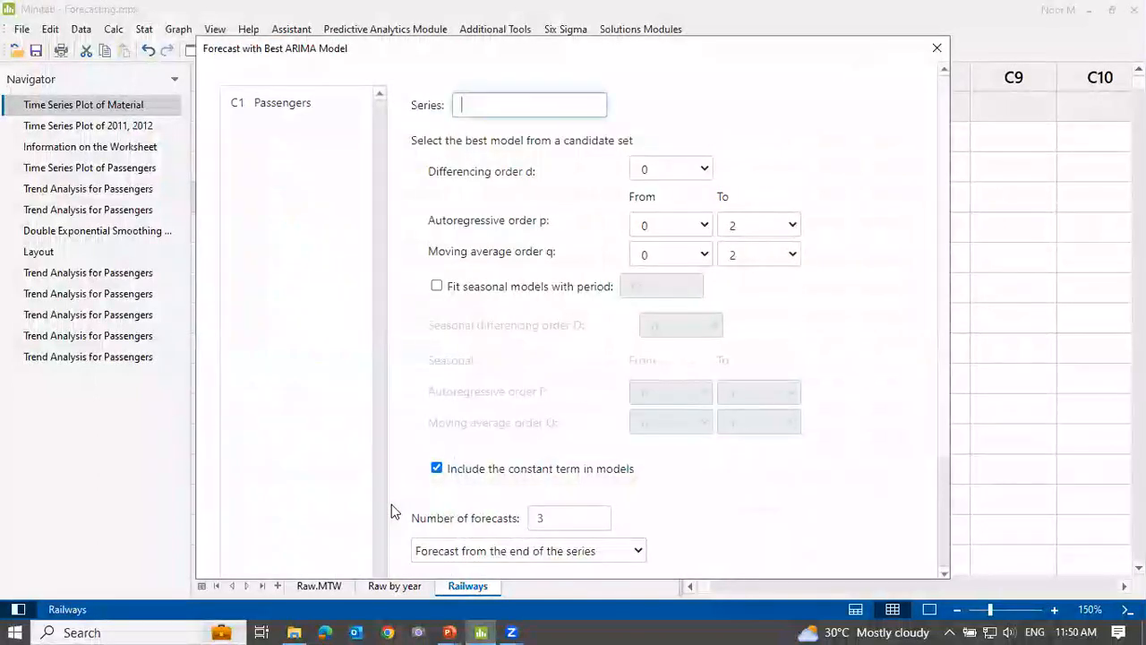
{"action": "double_click", "coordinate": [266, 105]}
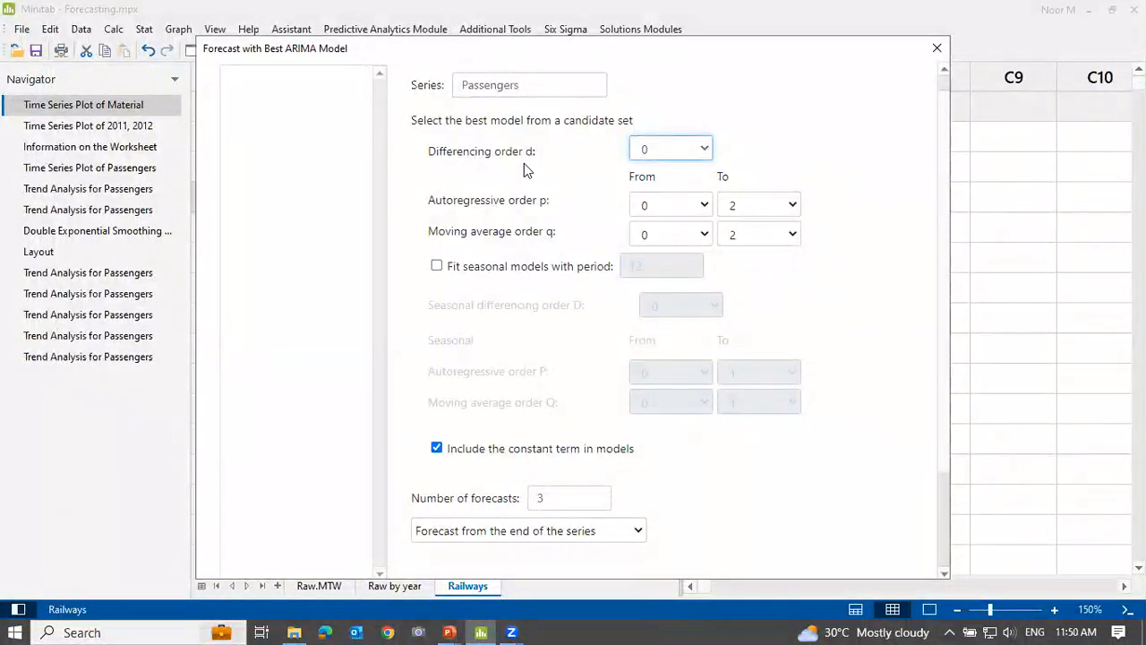
{"action": "left_click", "coordinate": [696, 154]}
{"action": "left_click", "coordinate": [674, 188]}
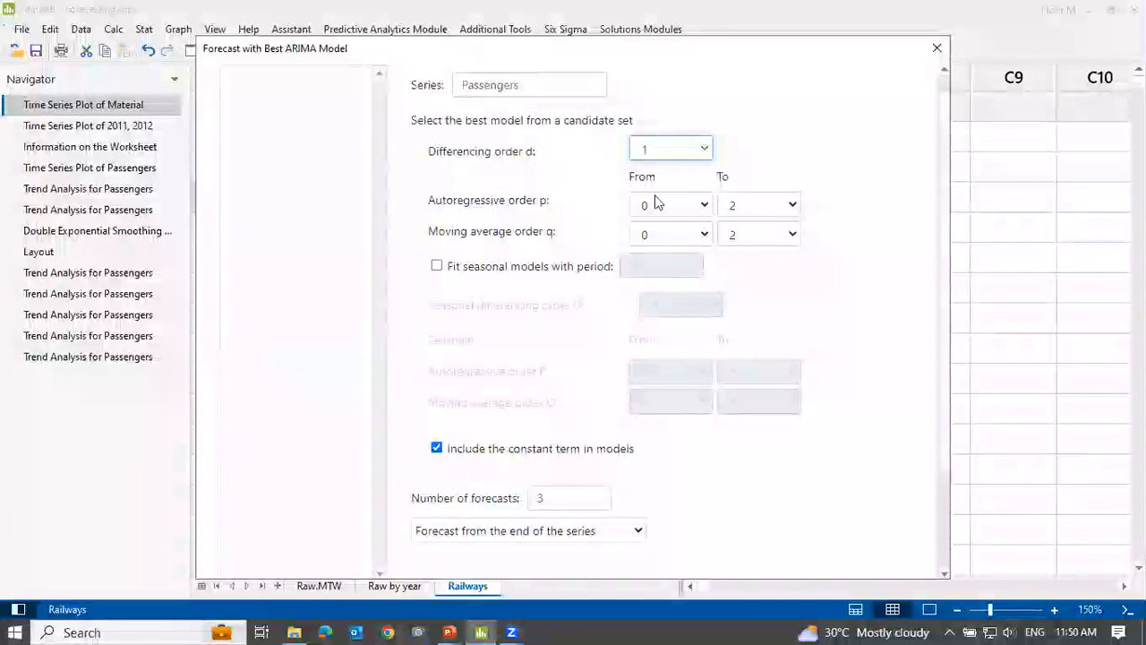
{"action": "left_click", "coordinate": [700, 206]}
{"action": "left_click", "coordinate": [701, 208]}
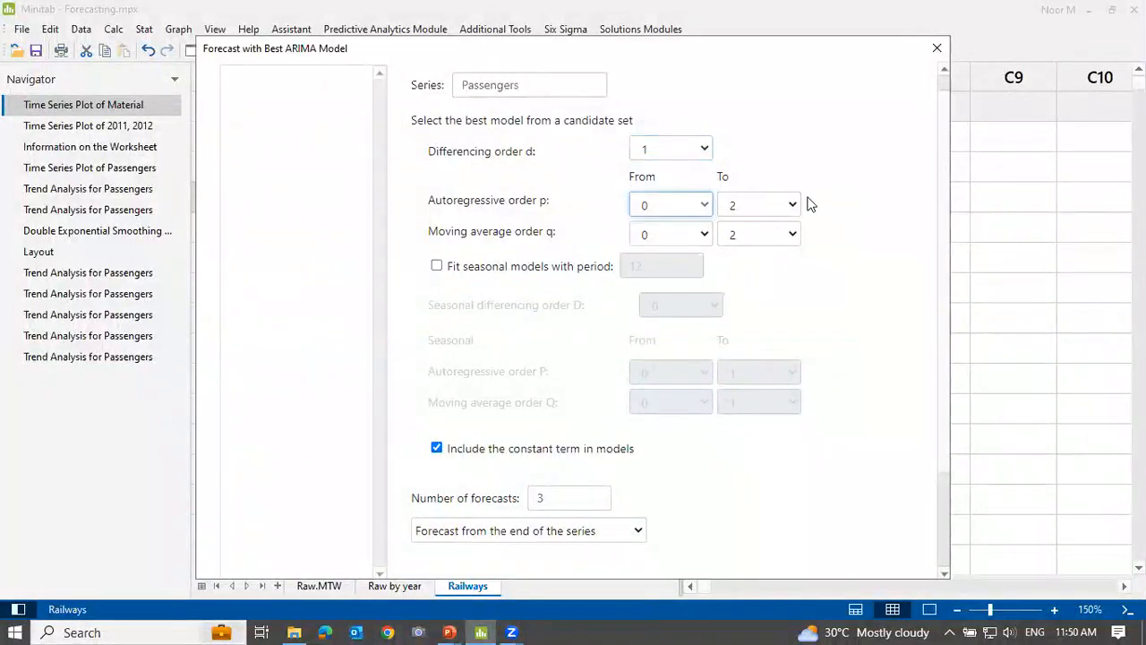
{"action": "scroll", "coordinate": [854, 226], "scroll_direction": "down", "scroll_amount": 3}
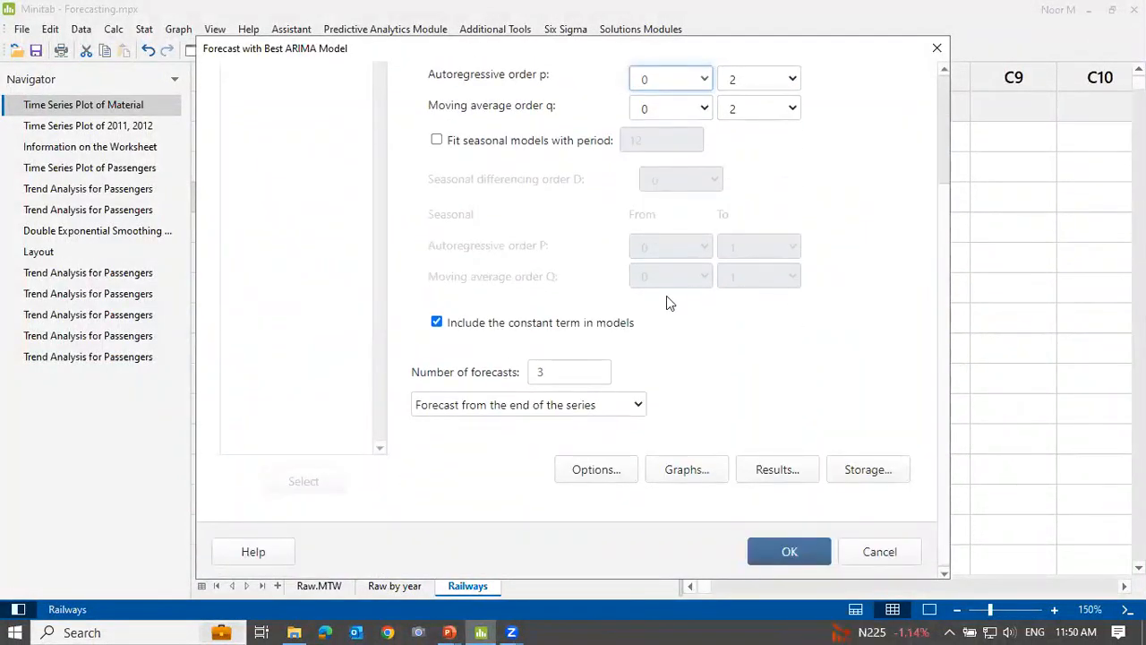
{"action": "left_click", "coordinate": [767, 555]}
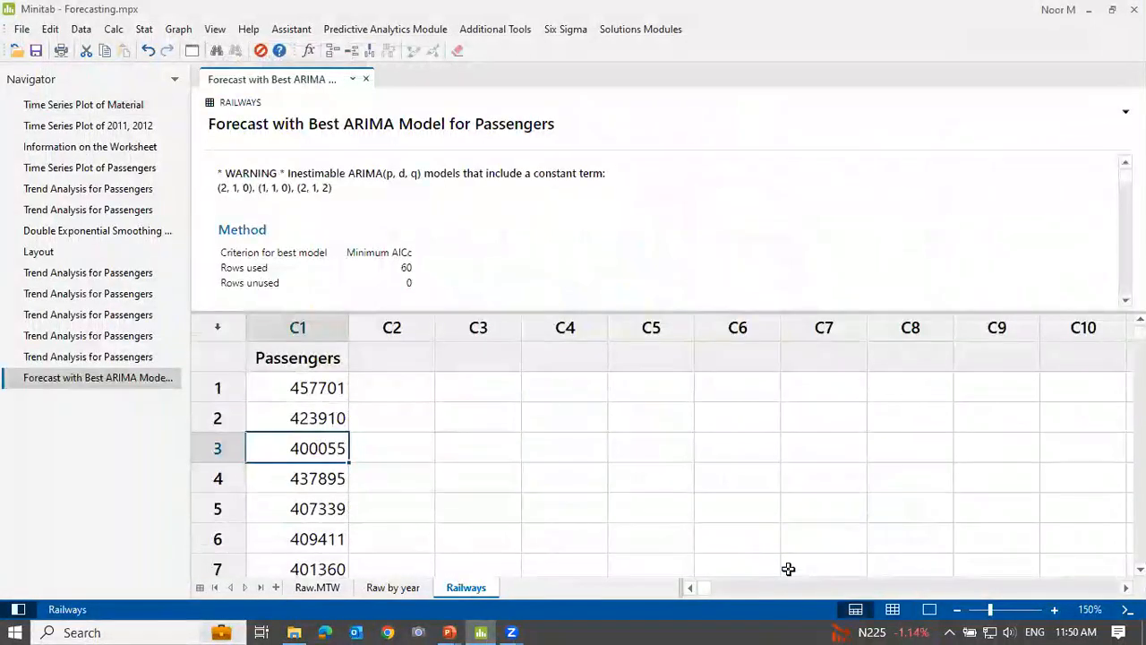
Step: Show only the Best ARIMA output and examine its model selection, parameter estimates, residual plots and forecasts, returning to the Model Selection table
{"action": "left_click", "coordinate": [925, 612]}
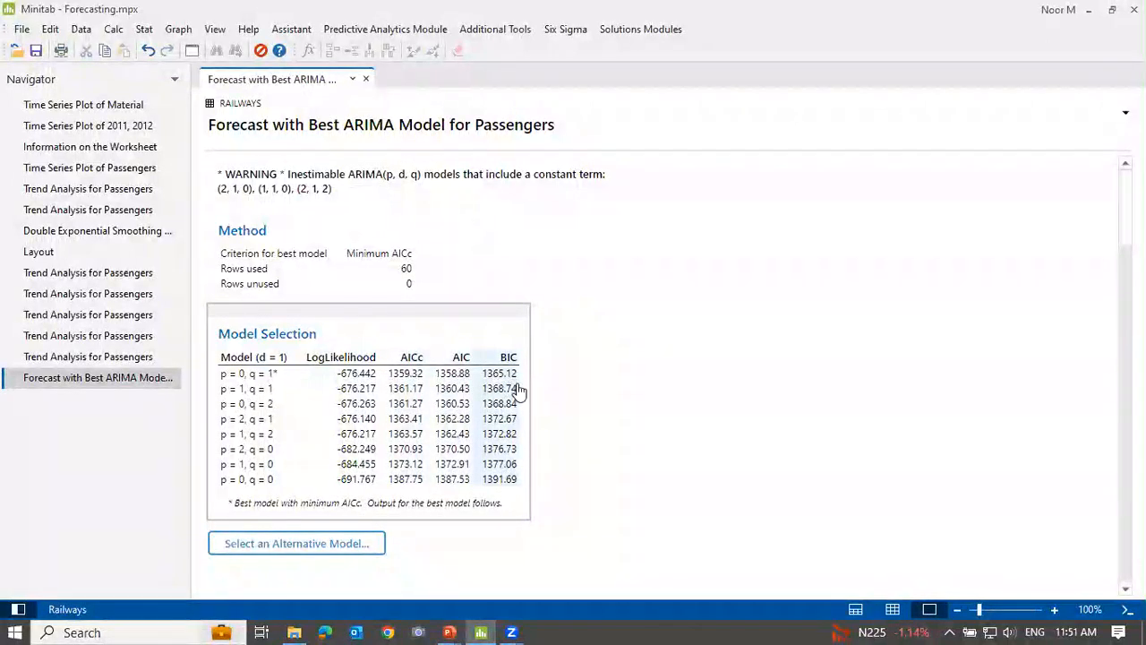
{"action": "scroll", "coordinate": [524, 387], "scroll_direction": "down", "scroll_amount": 5}
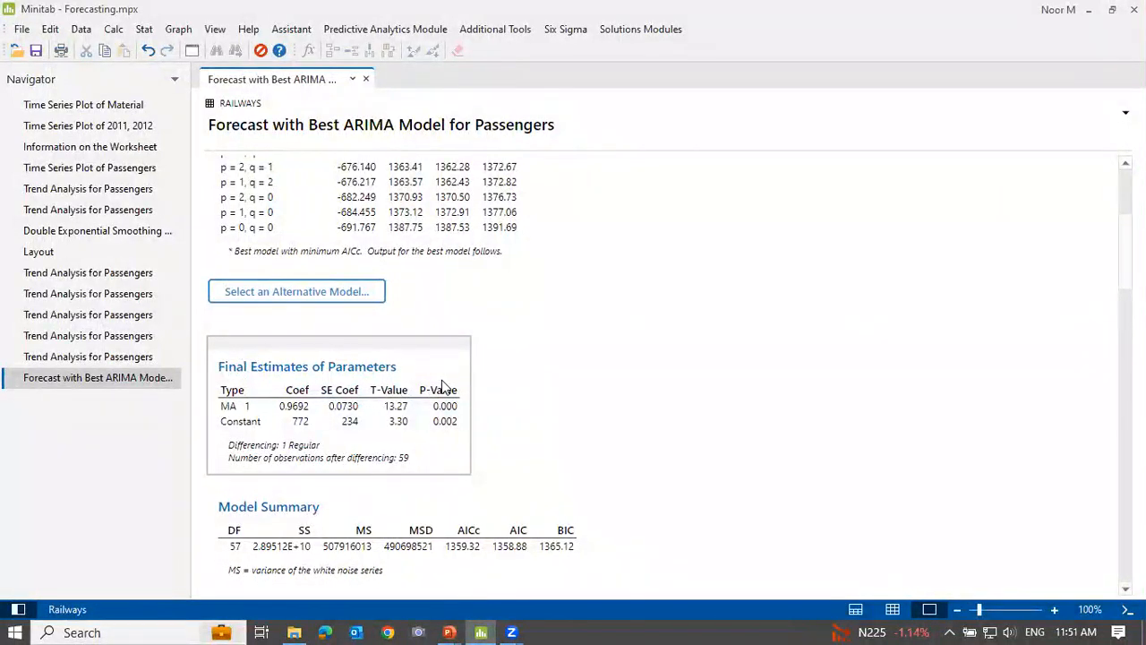
{"action": "scroll", "coordinate": [442, 383], "scroll_direction": "down", "scroll_amount": 3}
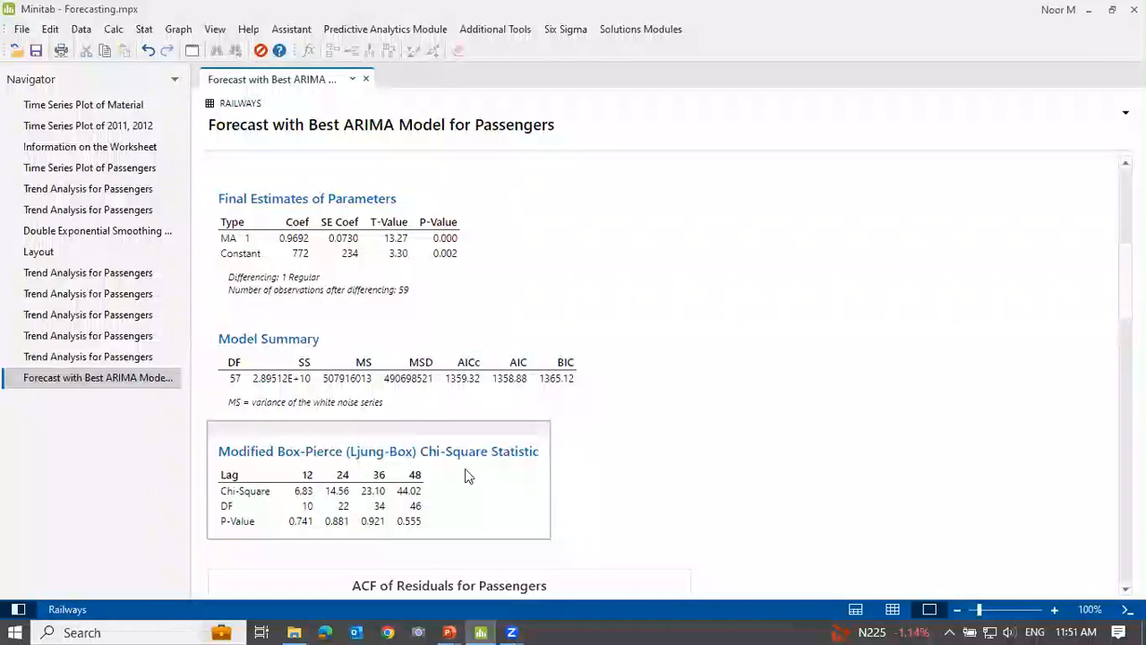
{"action": "scroll", "coordinate": [464, 470], "scroll_direction": "down", "scroll_amount": 3}
{"action": "scroll", "coordinate": [465, 475], "scroll_direction": "down", "scroll_amount": 1}
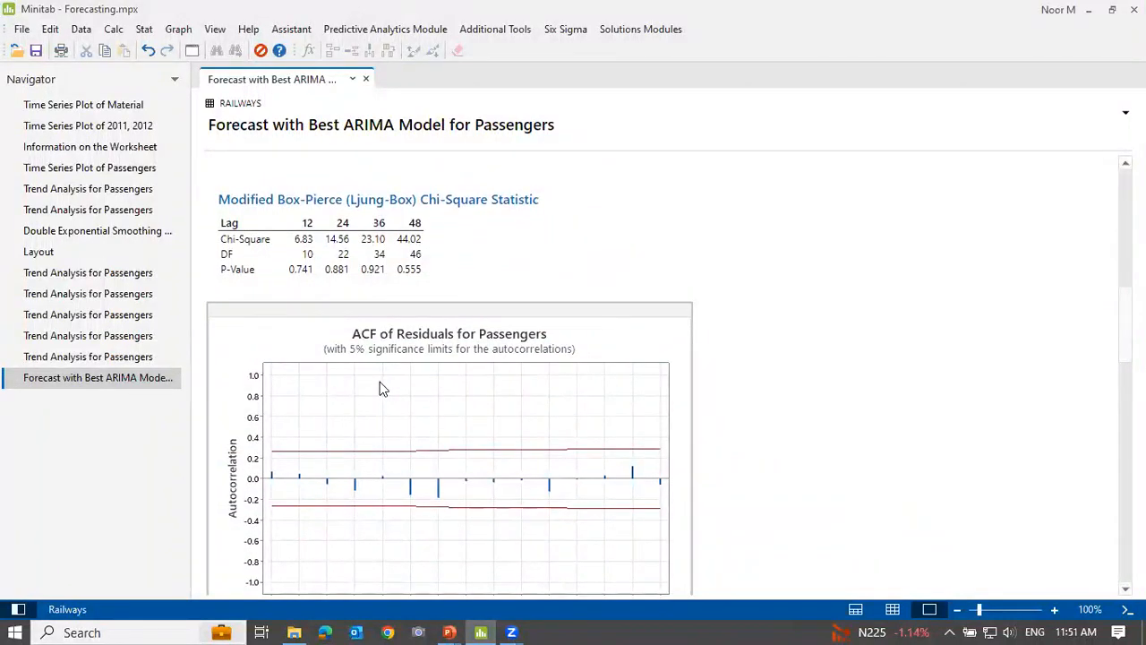
{"action": "scroll", "coordinate": [380, 388], "scroll_direction": "down", "scroll_amount": 7}
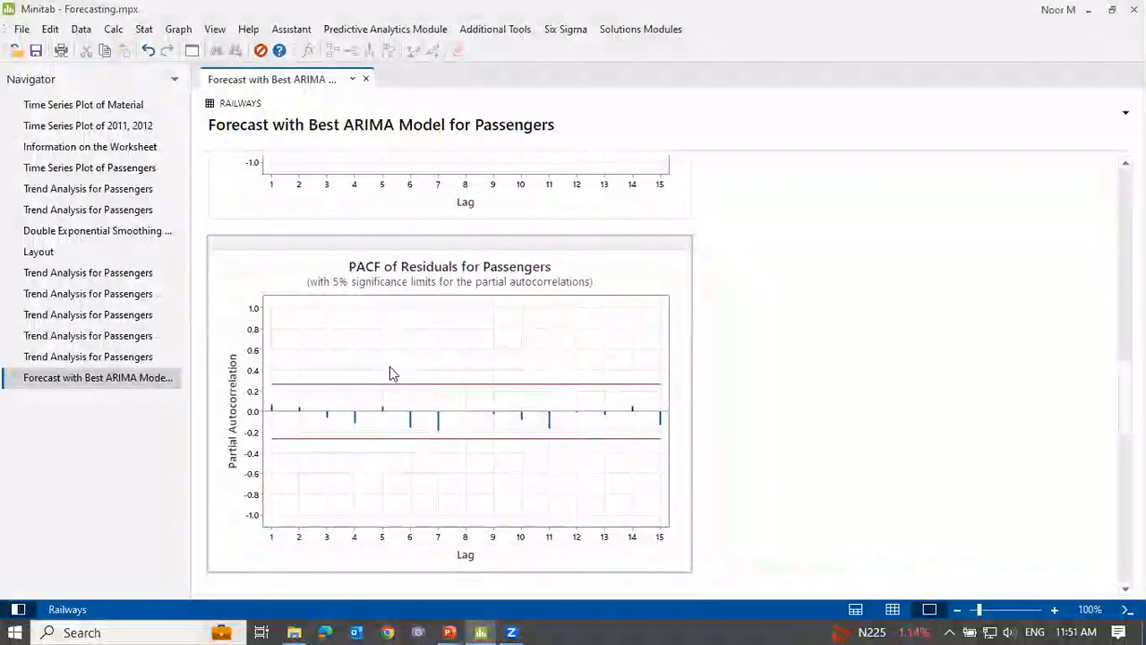
{"action": "scroll", "coordinate": [389, 373], "scroll_direction": "down", "scroll_amount": 3}
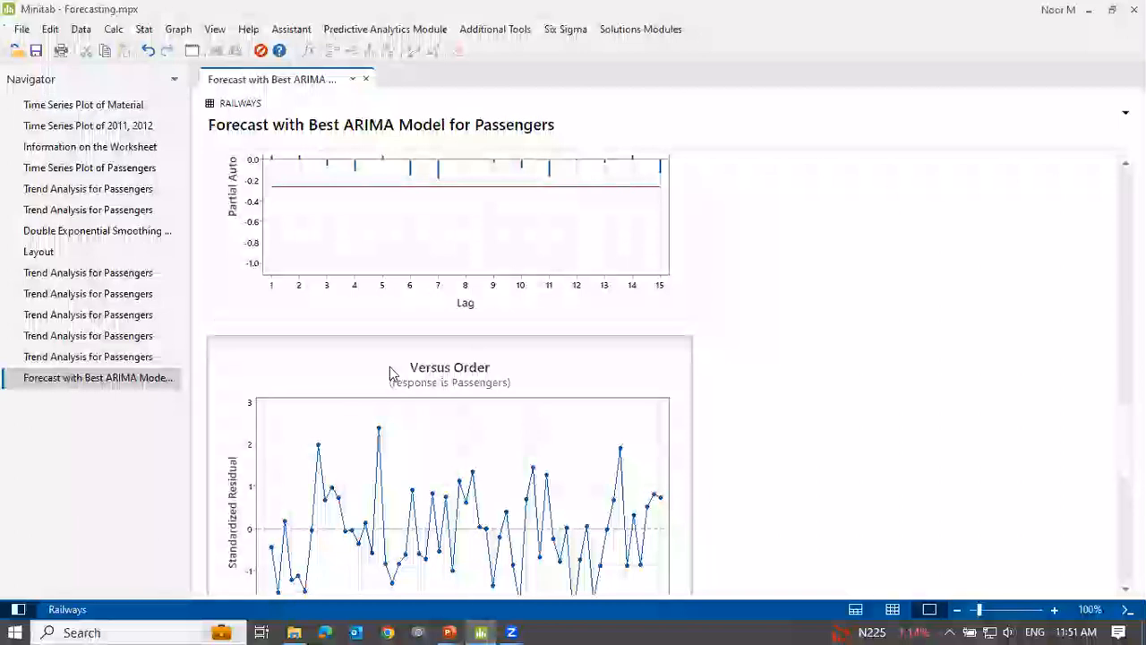
{"action": "scroll", "coordinate": [391, 370], "scroll_direction": "down", "scroll_amount": 4}
{"action": "scroll", "coordinate": [395, 370], "scroll_direction": "down", "scroll_amount": 3}
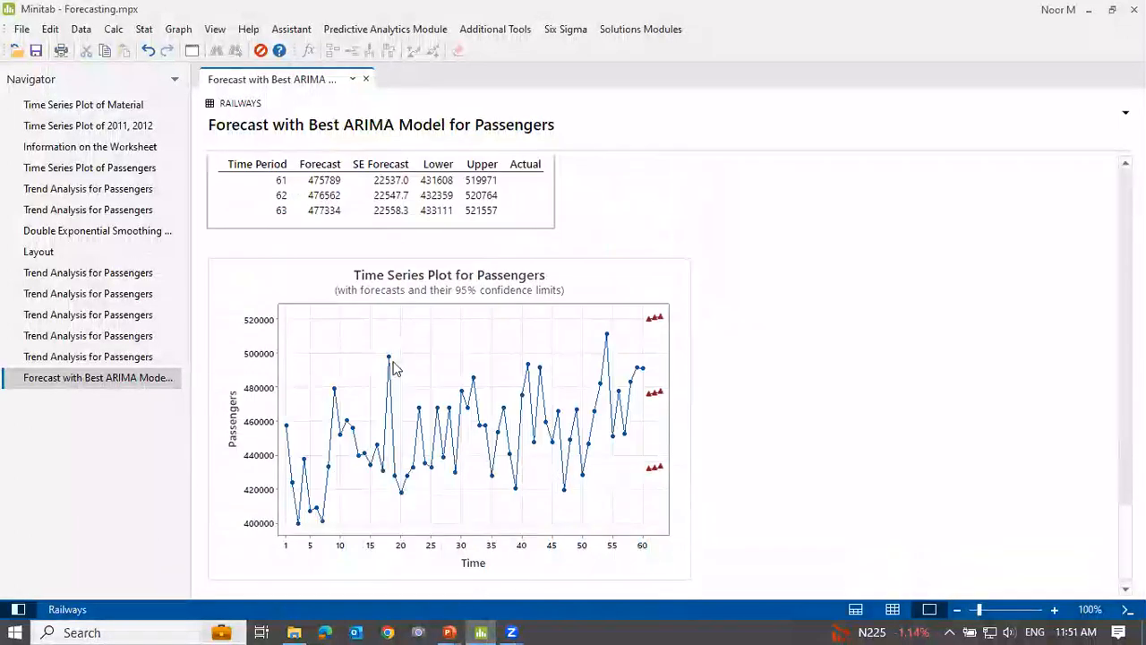
{"action": "scroll", "coordinate": [391, 358], "scroll_direction": "up", "scroll_amount": 1}
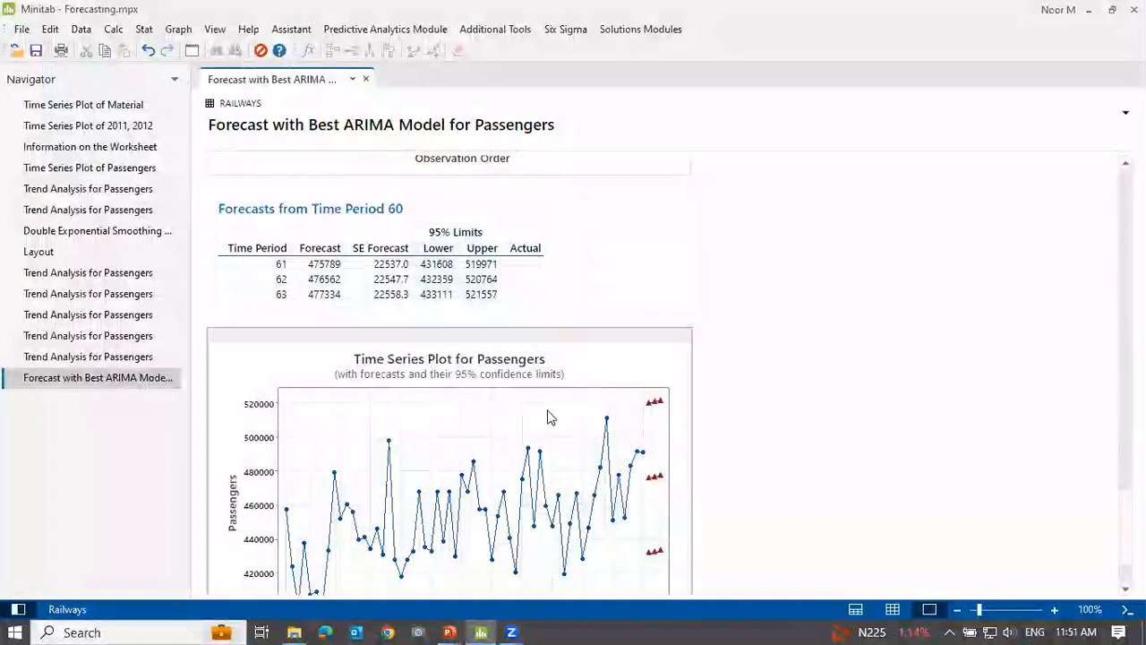
{"action": "scroll", "coordinate": [509, 391], "scroll_direction": "up", "scroll_amount": 10}
{"action": "scroll", "coordinate": [495, 327], "scroll_direction": "up", "scroll_amount": 8}
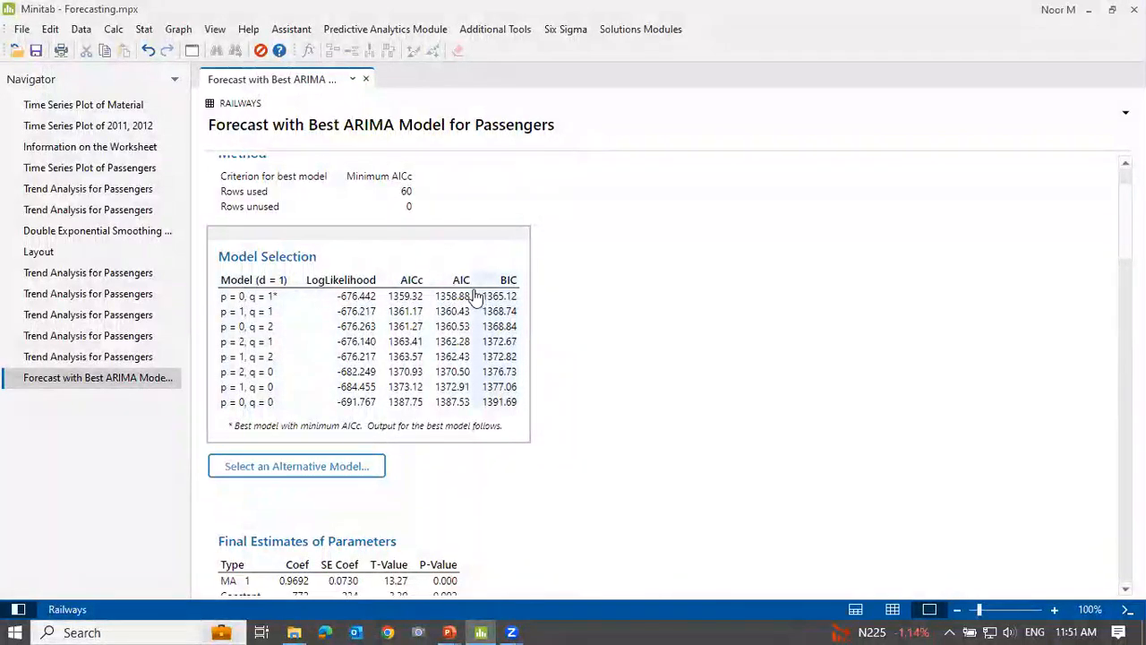
Step: Fit an ARIMA model to Passengers with nonseasonal autoregressive, difference and moving average orders all set to 1
{"action": "left_click", "coordinate": [144, 30]}
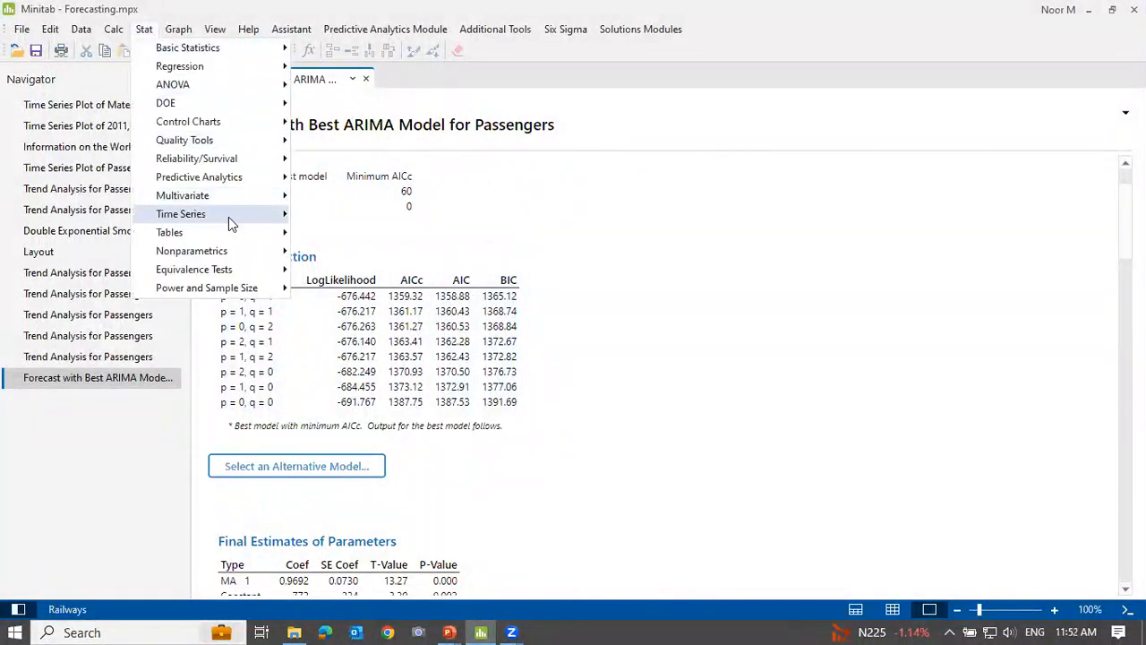
{"action": "mouse_move", "coordinate": [228, 215]}
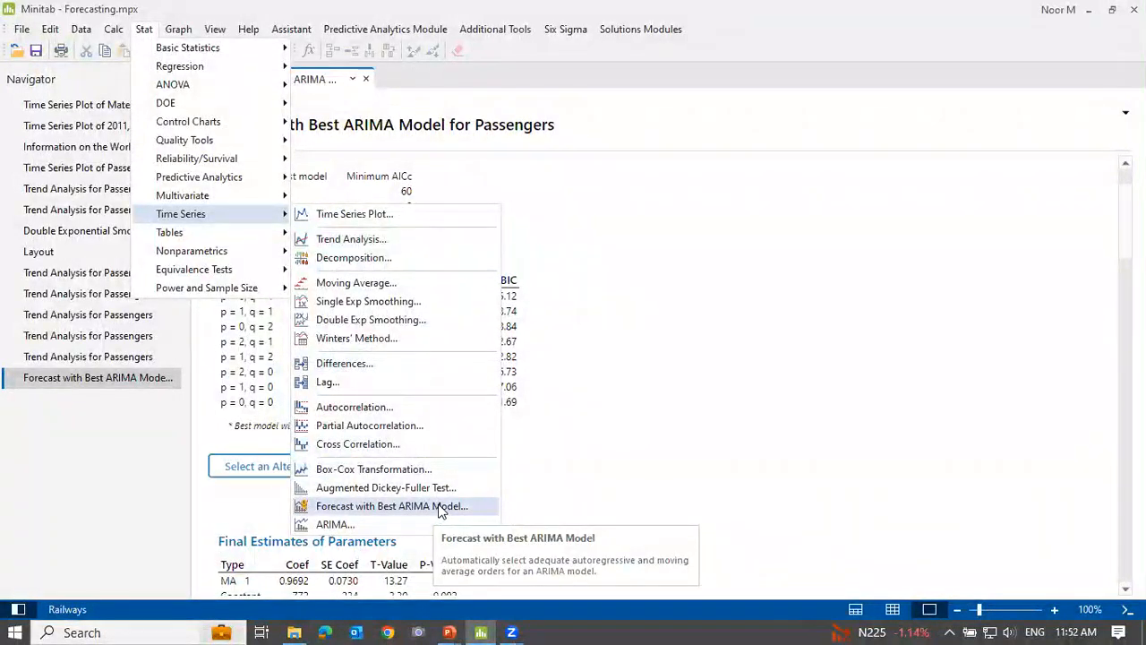
{"action": "left_click", "coordinate": [336, 524]}
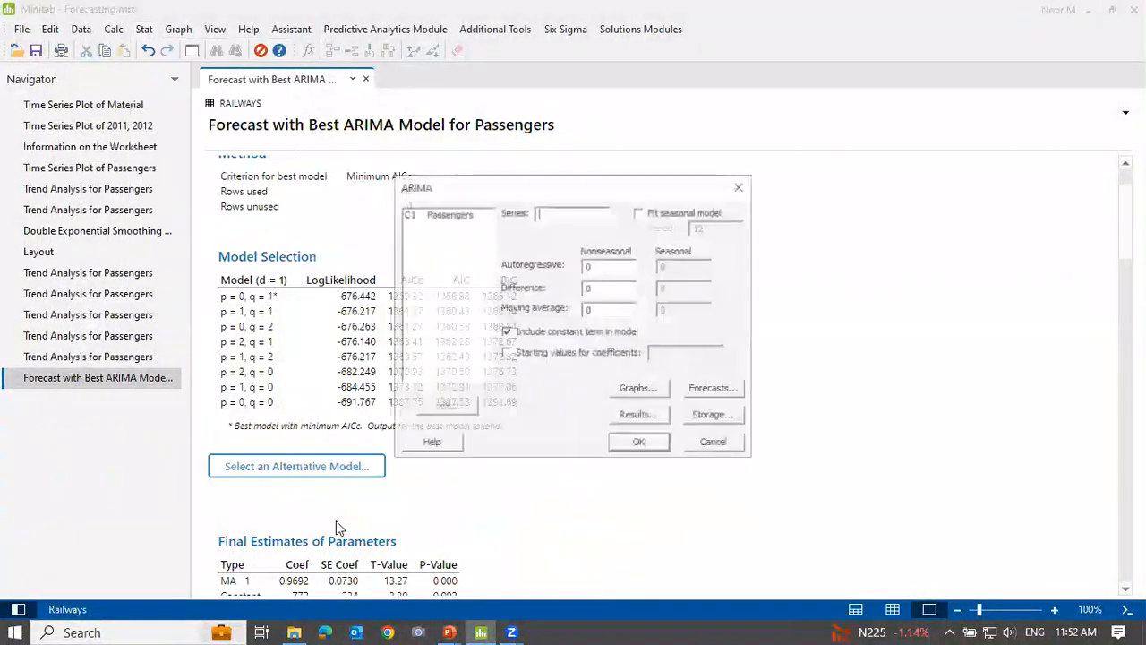
{"action": "double_click", "coordinate": [456, 215]}
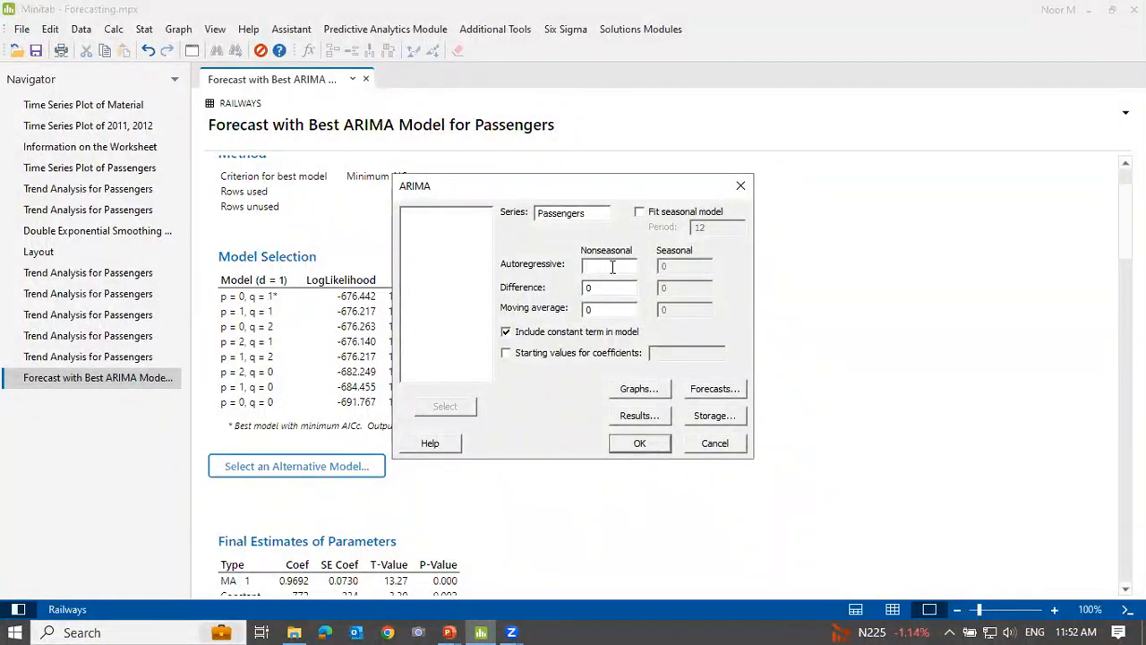
{"action": "double_click", "coordinate": [610, 288]}
{"action": "key", "text": "BackSpace"}
{"action": "left_click", "coordinate": [606, 307]}
{"action": "type", "text": "1"}
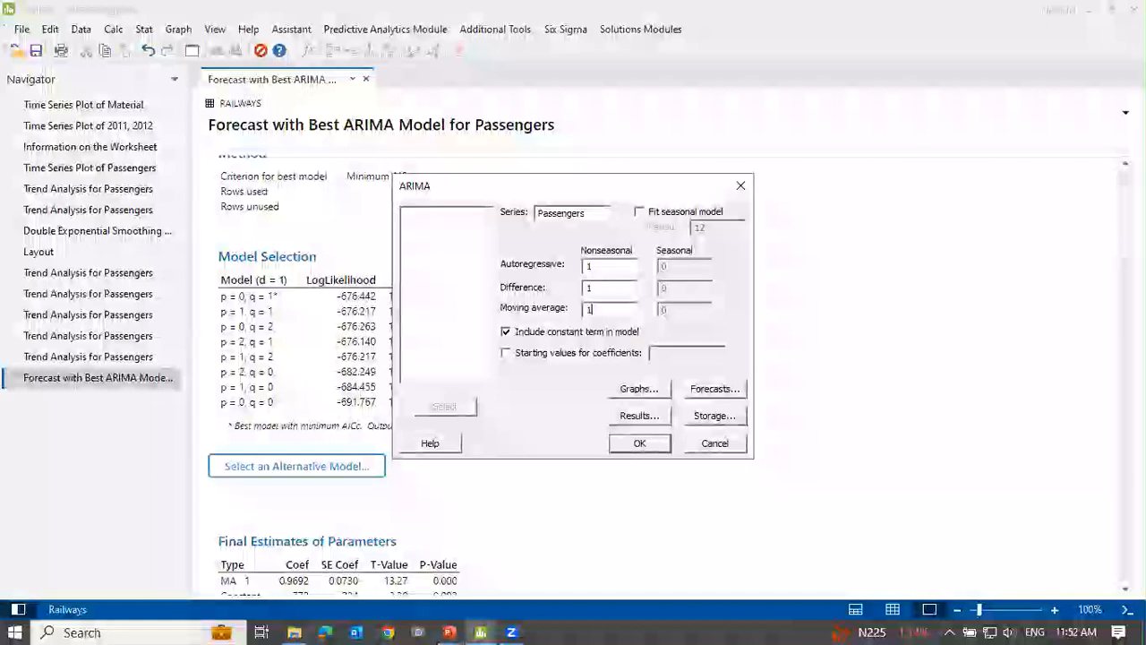
{"action": "left_click", "coordinate": [652, 448]}
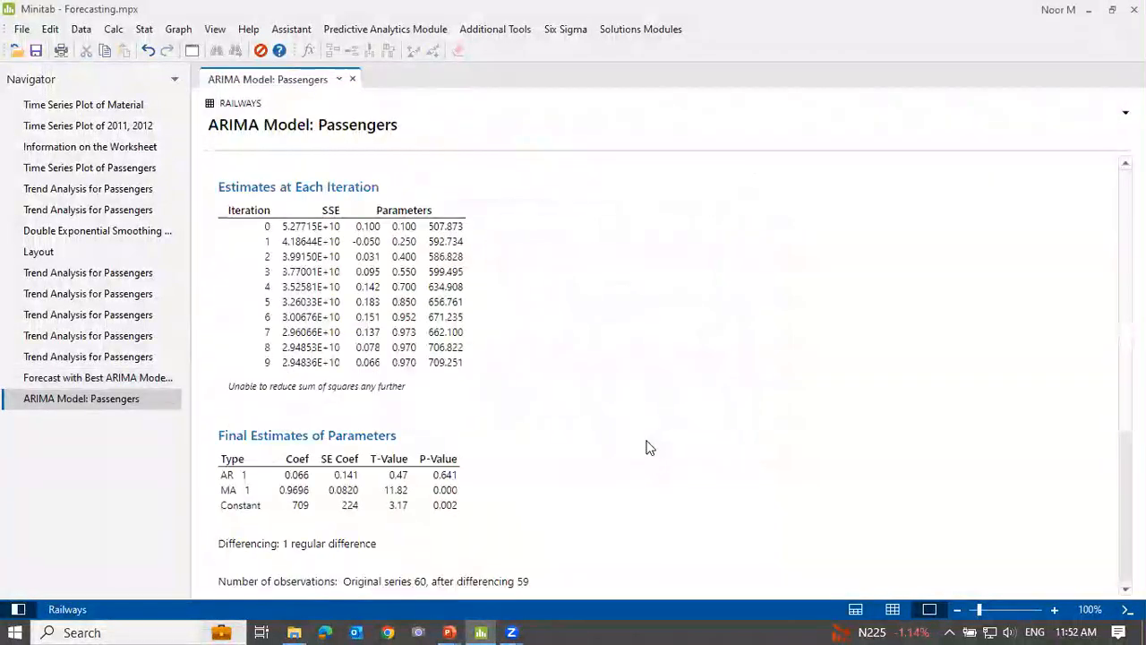
Step: Examine the final parameter estimates, residual sums of squares and Ljung-Box statistics in the ARIMA Model: Passengers output
{"action": "scroll", "coordinate": [315, 372], "scroll_direction": "down", "scroll_amount": 1}
{"action": "scroll", "coordinate": [316, 372], "scroll_direction": "down", "scroll_amount": 2}
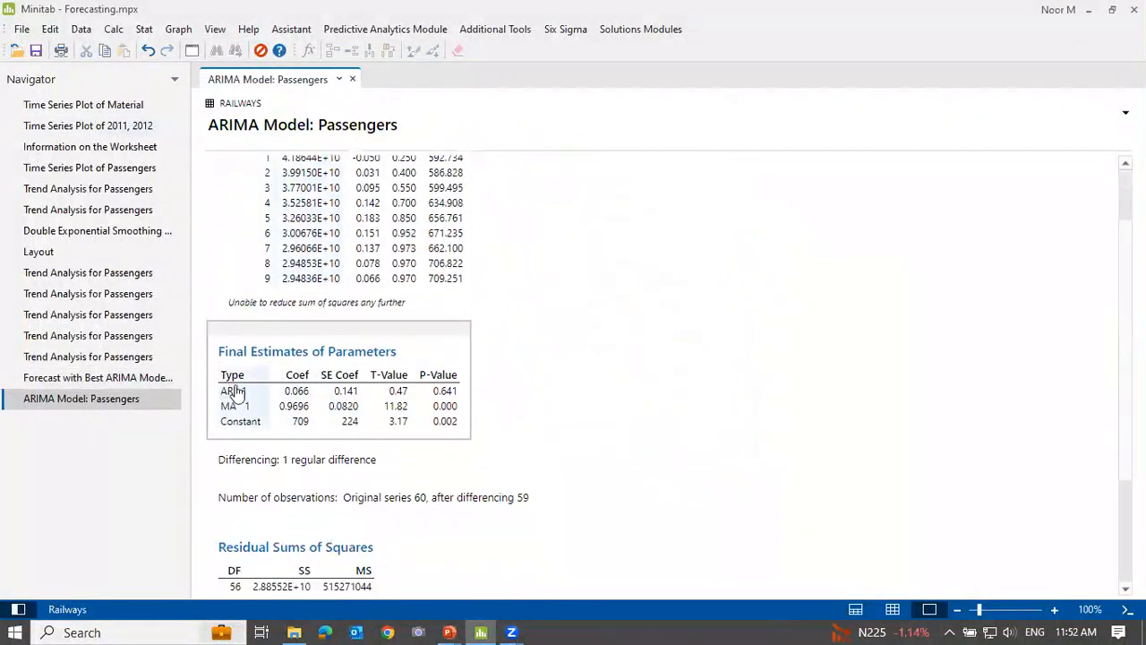
{"action": "scroll", "coordinate": [255, 429], "scroll_direction": "down", "scroll_amount": 3}
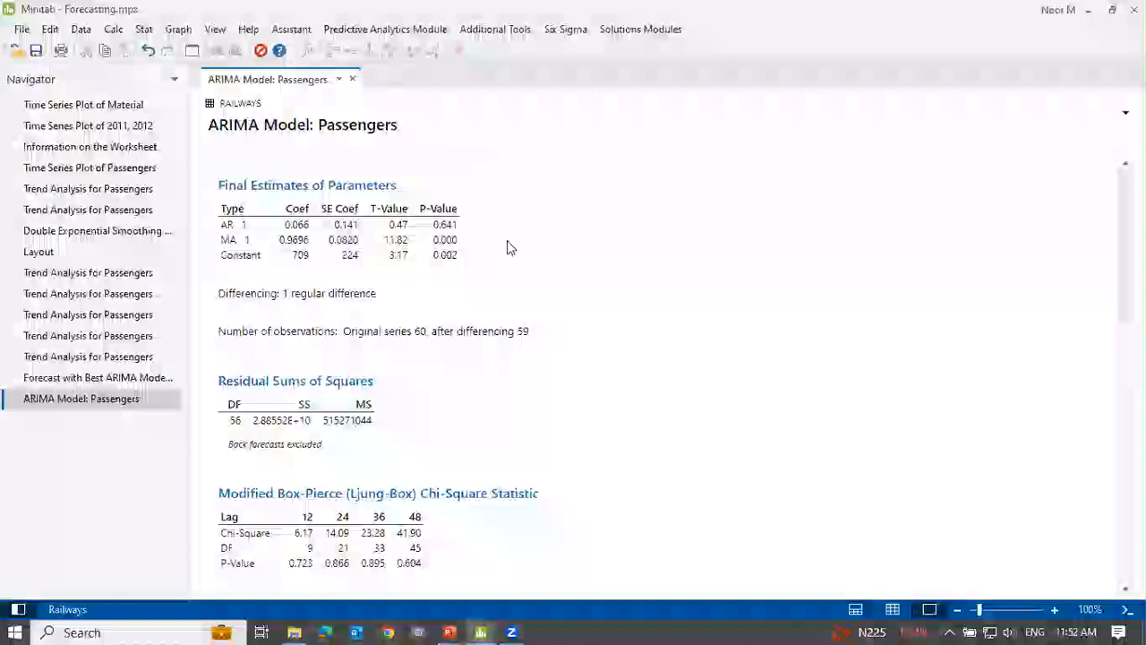
Step: Revisit the Best ARIMA forecast output, show it together with the worksheet, and return to the ARIMA Model: Passengers output
{"action": "left_click", "coordinate": [74, 377]}
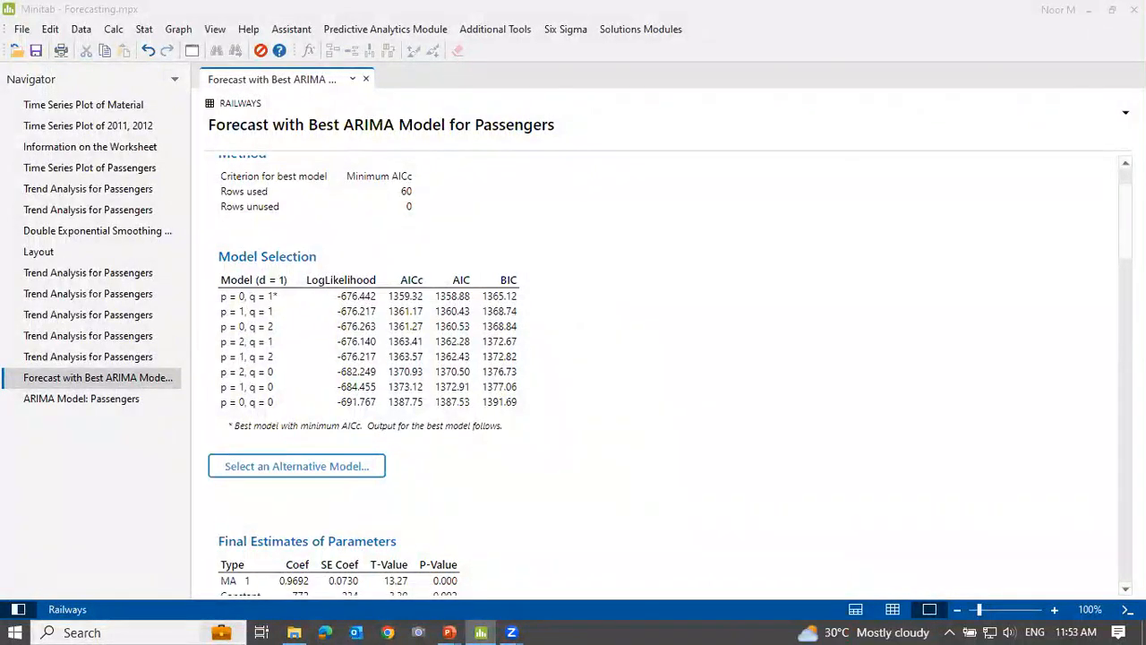
{"action": "left_click", "coordinate": [857, 610]}
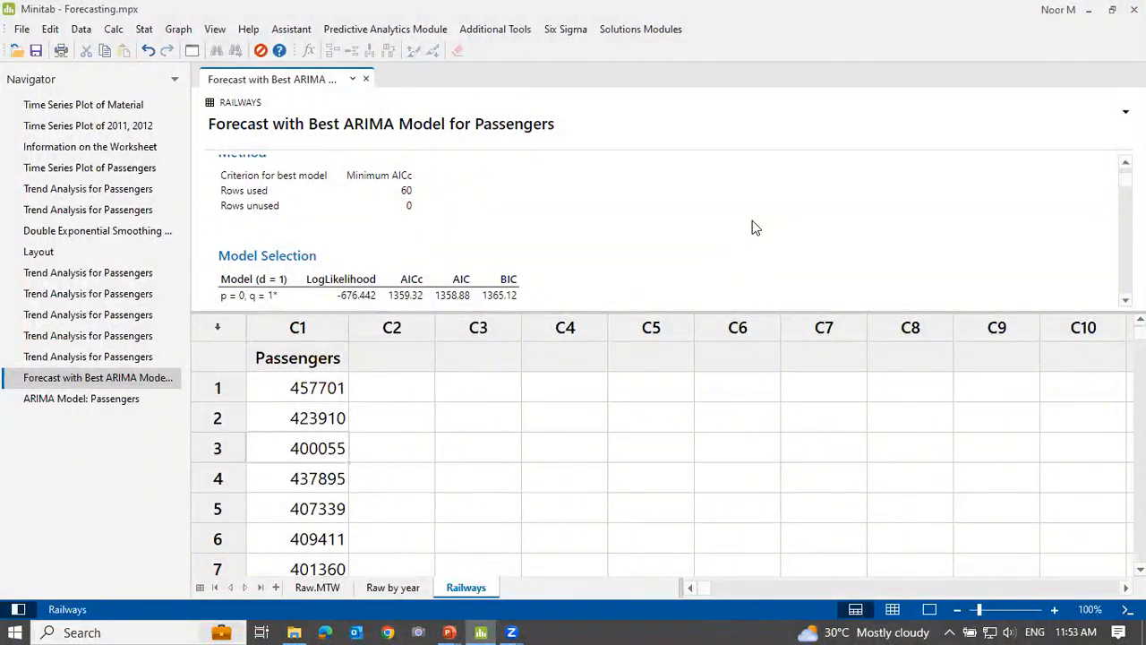
{"action": "scroll", "coordinate": [752, 228], "scroll_direction": "up", "scroll_amount": 2}
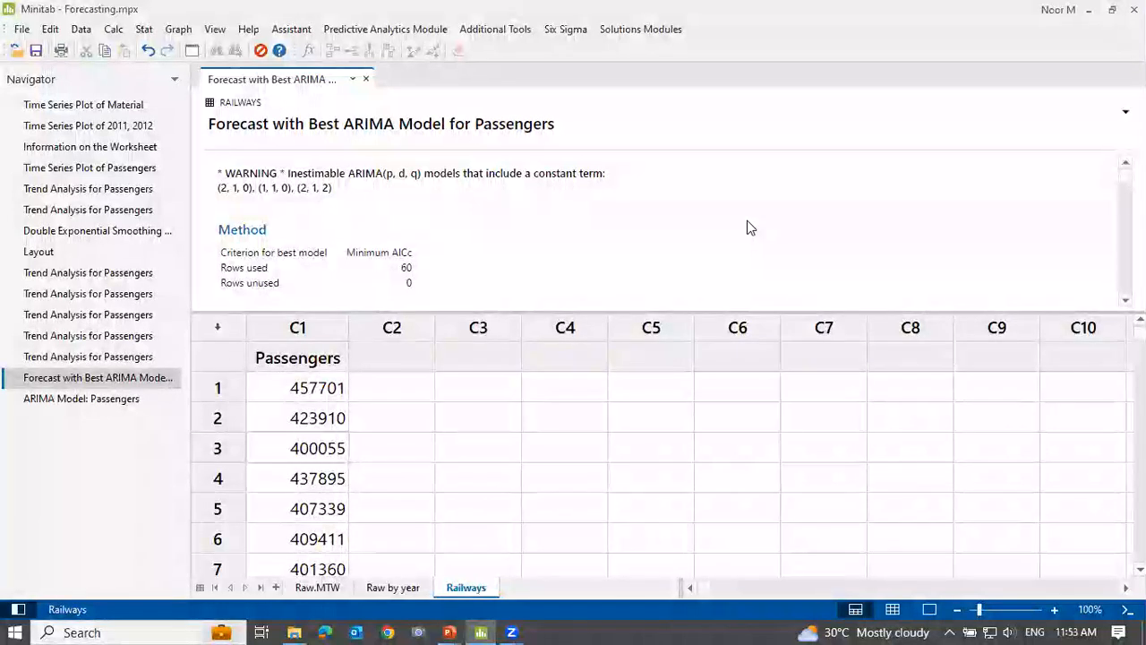
{"action": "left_click", "coordinate": [113, 405]}
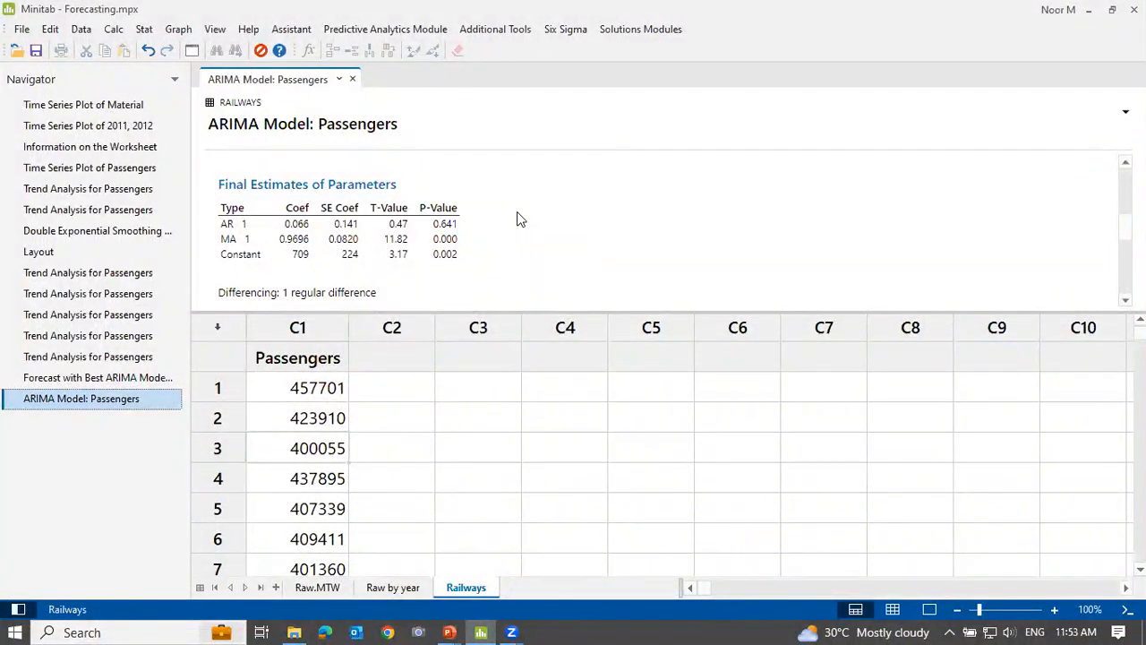
{"action": "left_click", "coordinate": [145, 31]}
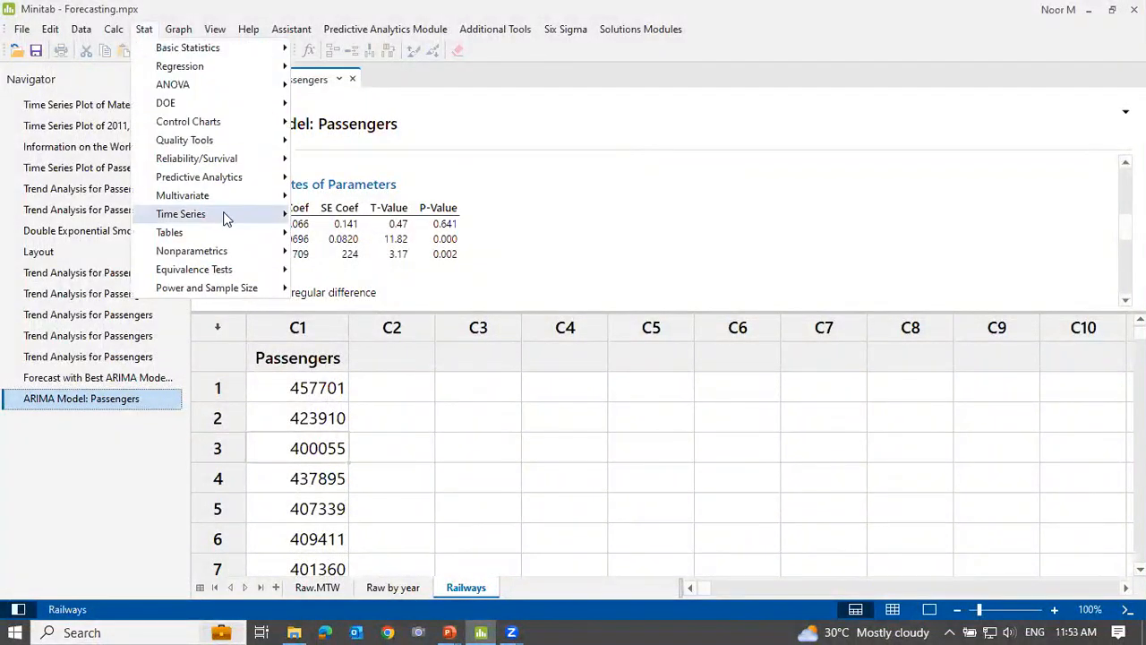
{"action": "mouse_move", "coordinate": [225, 216]}
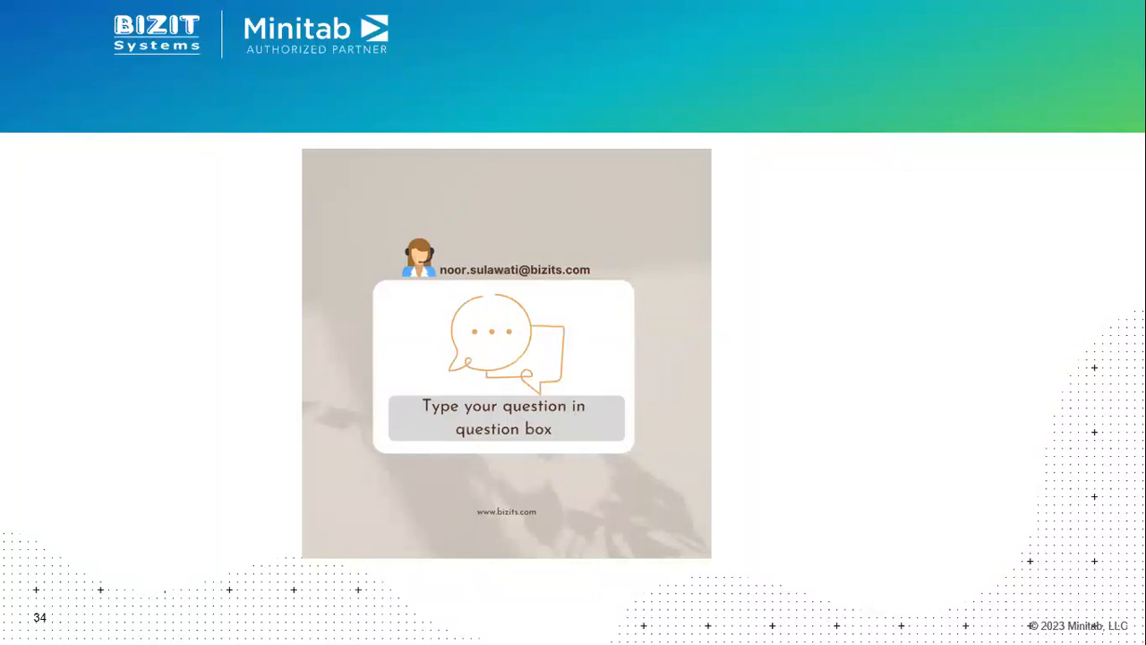
{"action": "key", "text": "Right"}
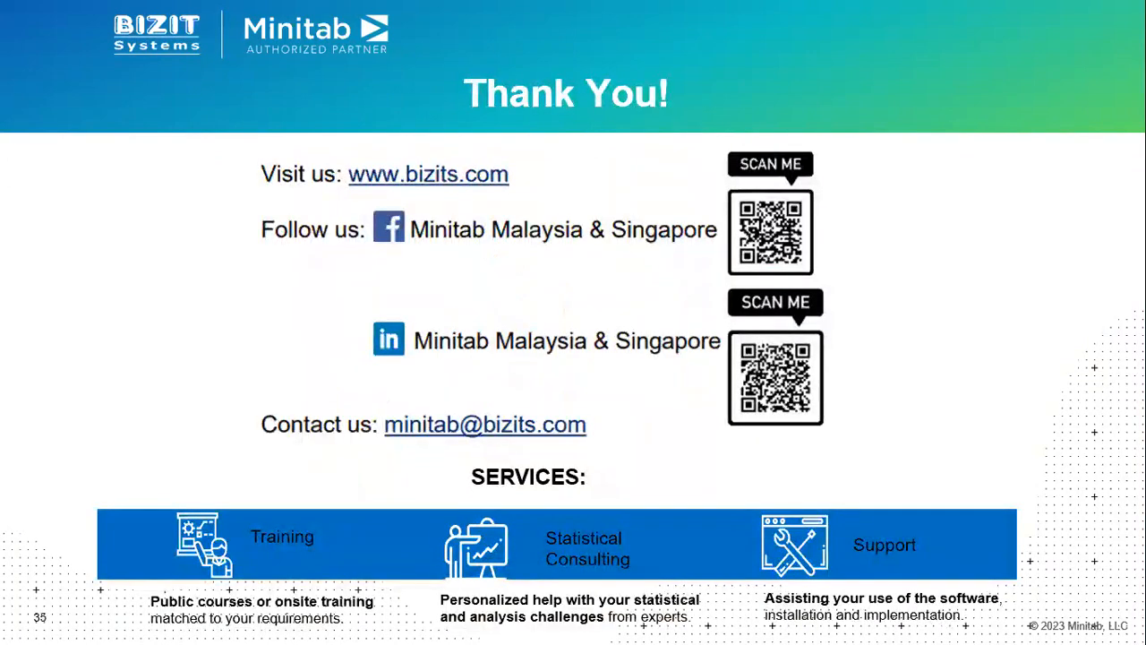